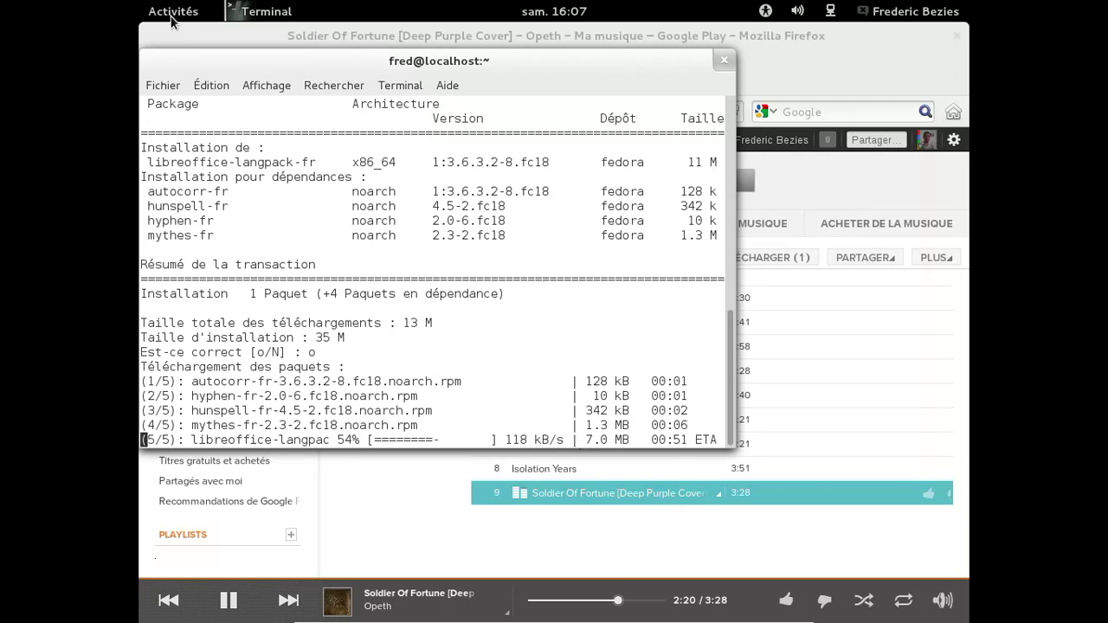
- Open Rhythmbox from the activities overview, view its version information, and close the player
click(173, 11)
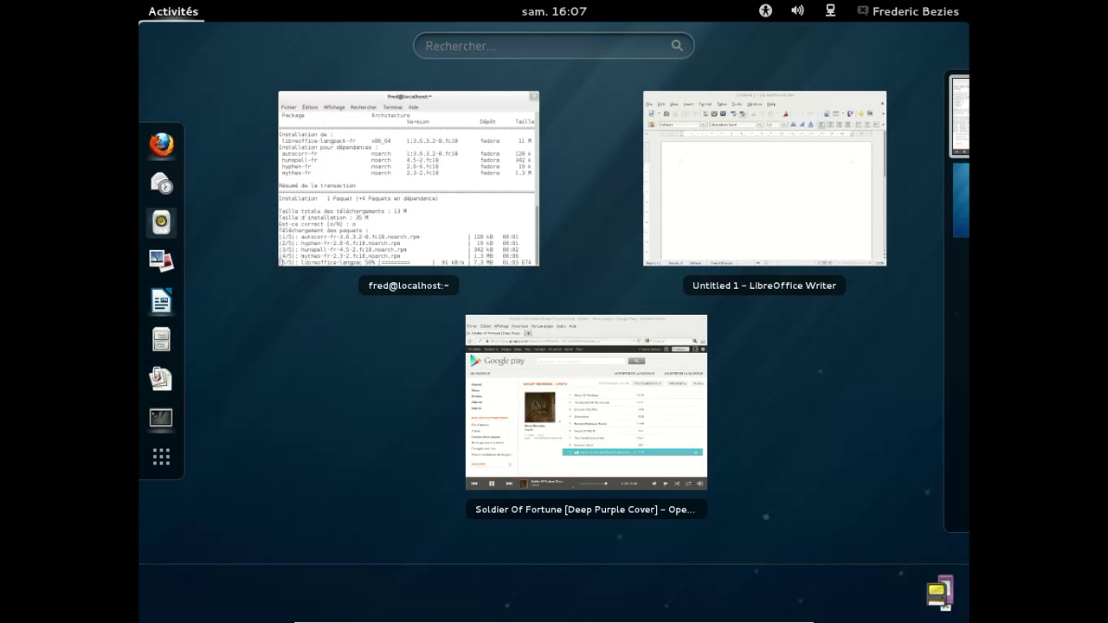
click(161, 222)
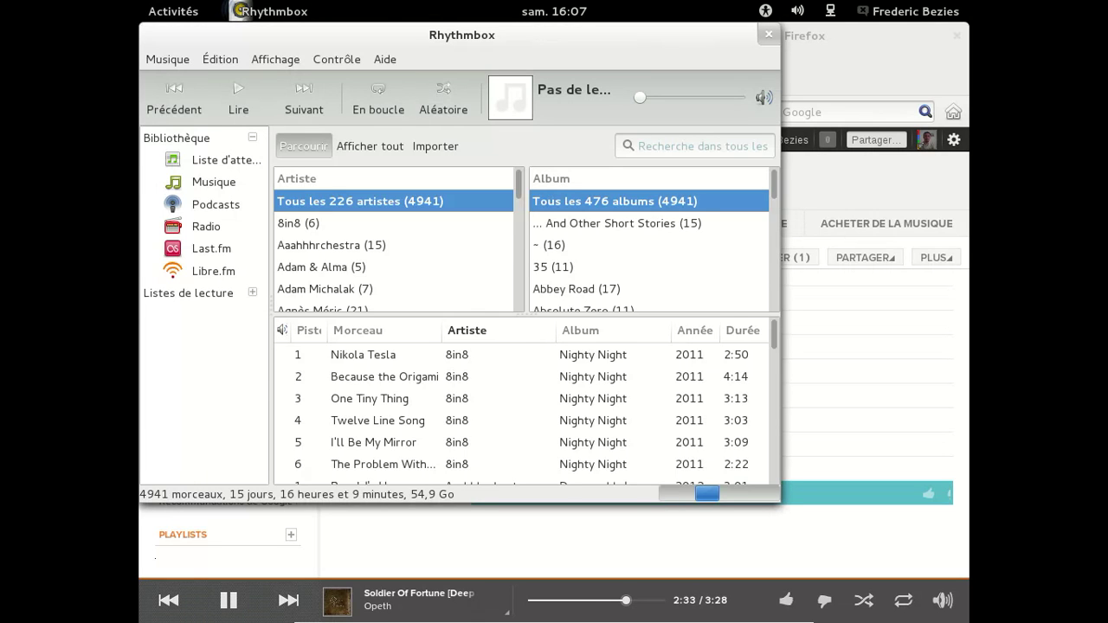
click(384, 58)
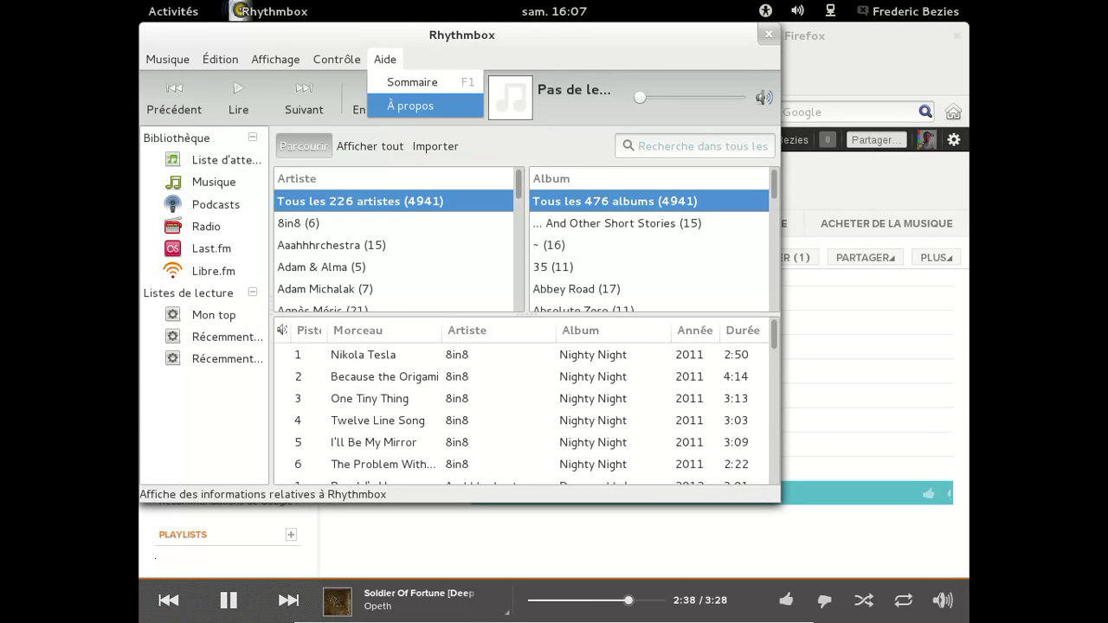
click(397, 105)
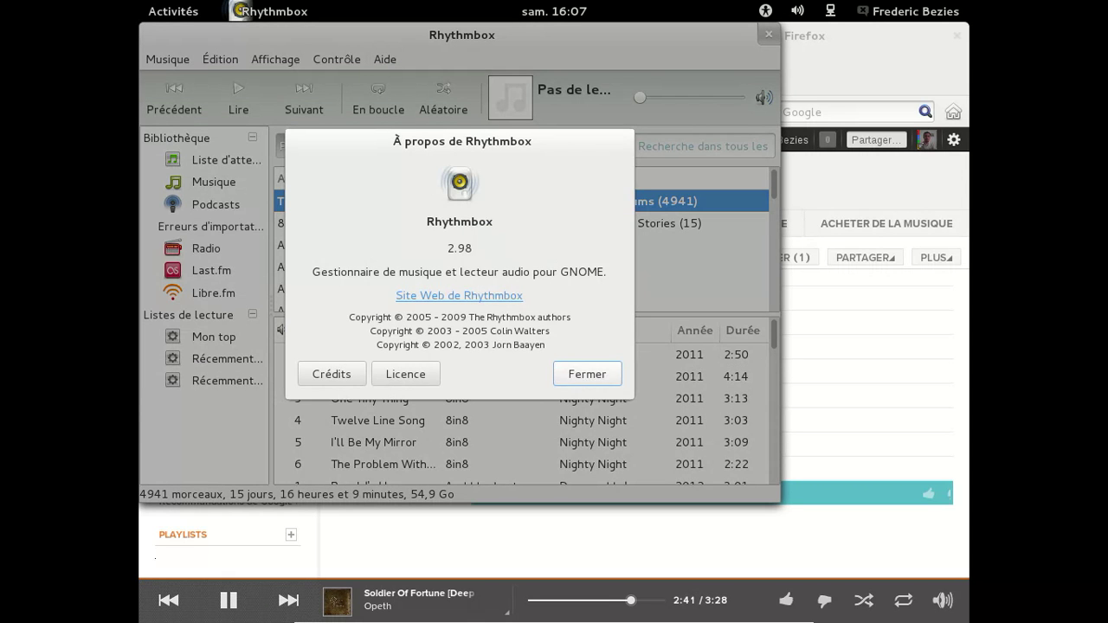
click(581, 377)
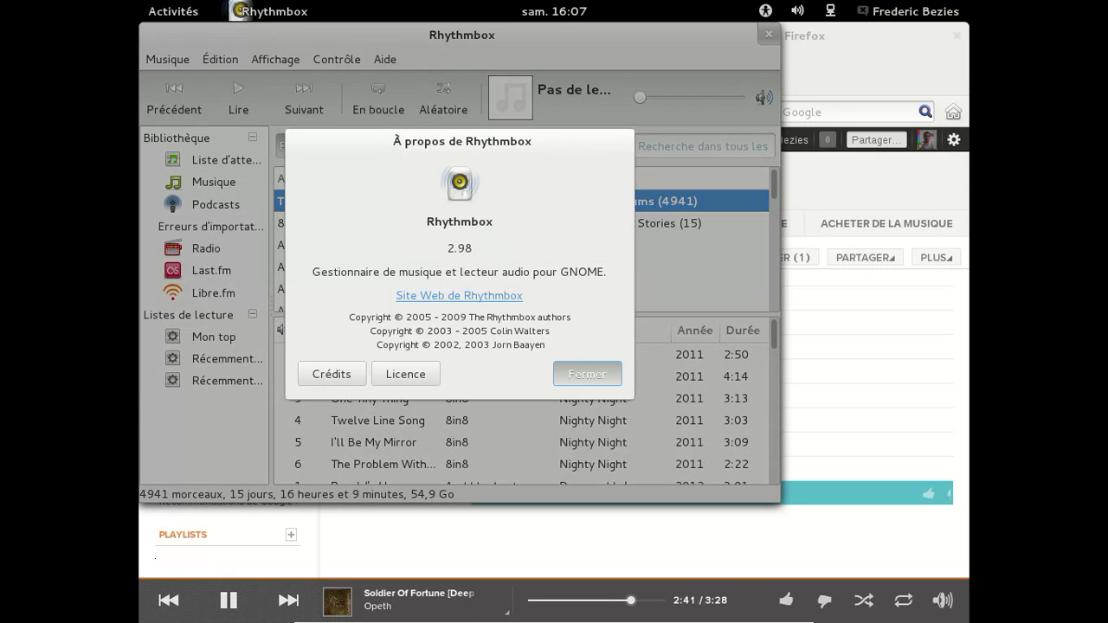
click(767, 34)
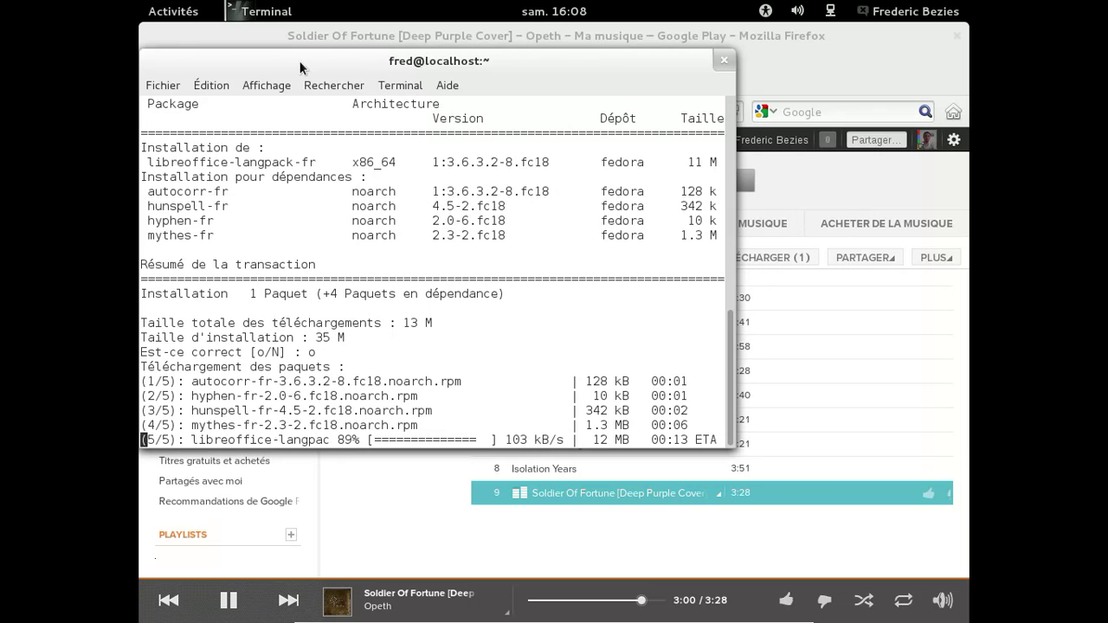
- Close the untitled LibreOffice Writer document from the activities overview
click(186, 18)
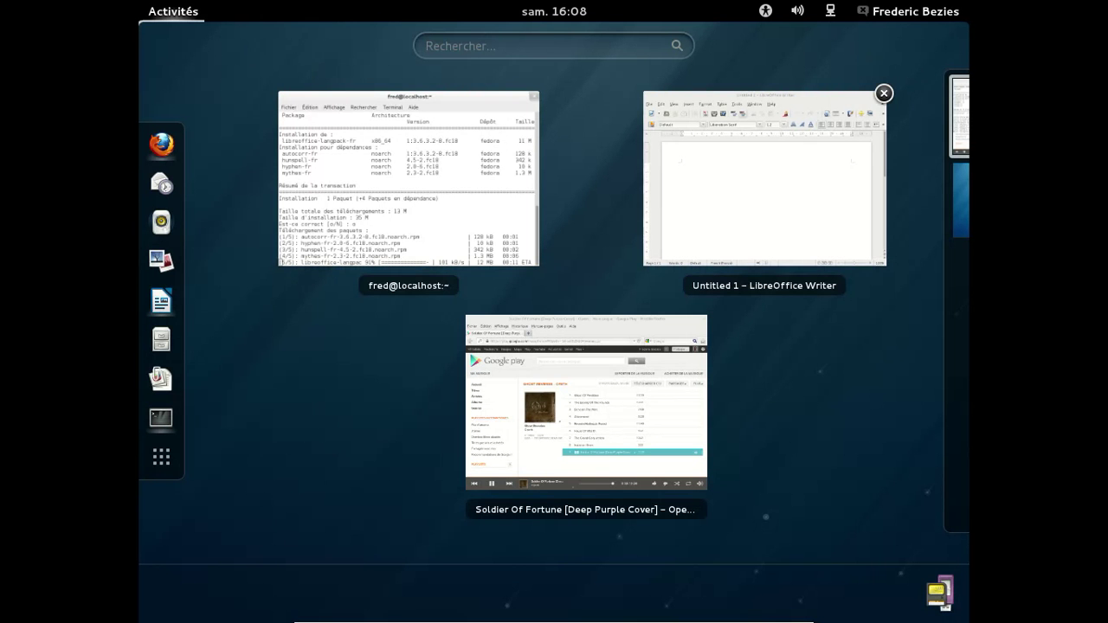
click(909, 11)
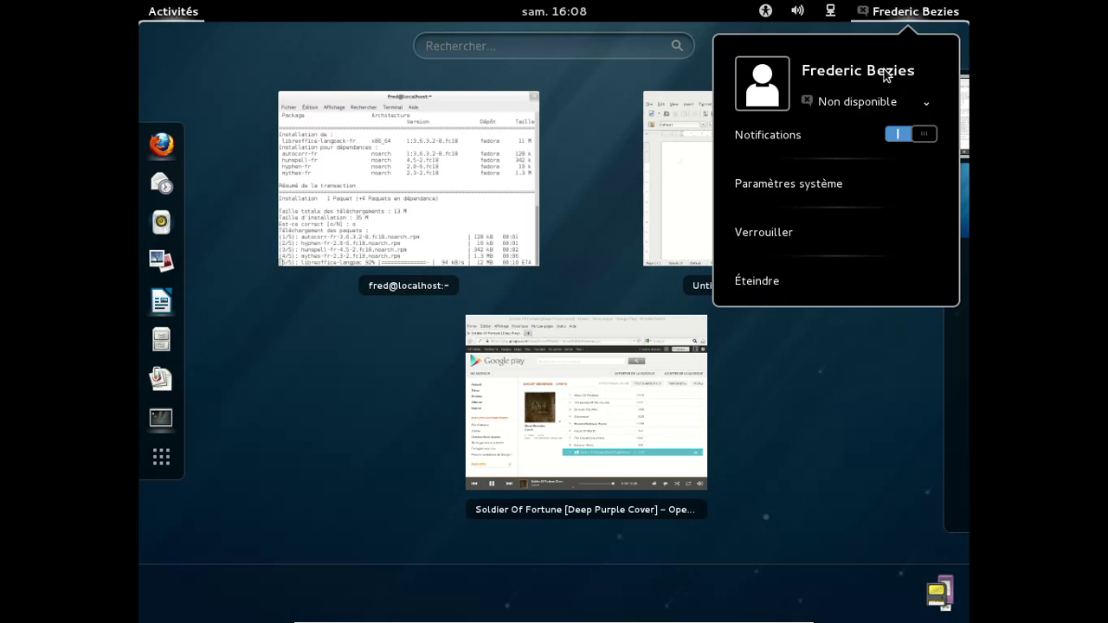
click(695, 182)
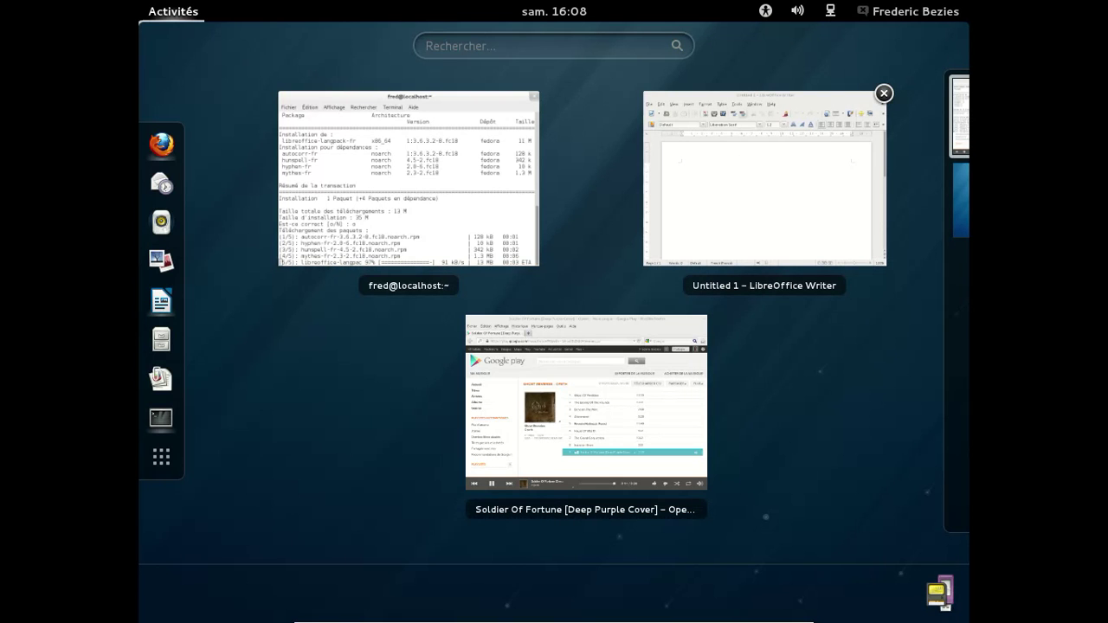
click(883, 92)
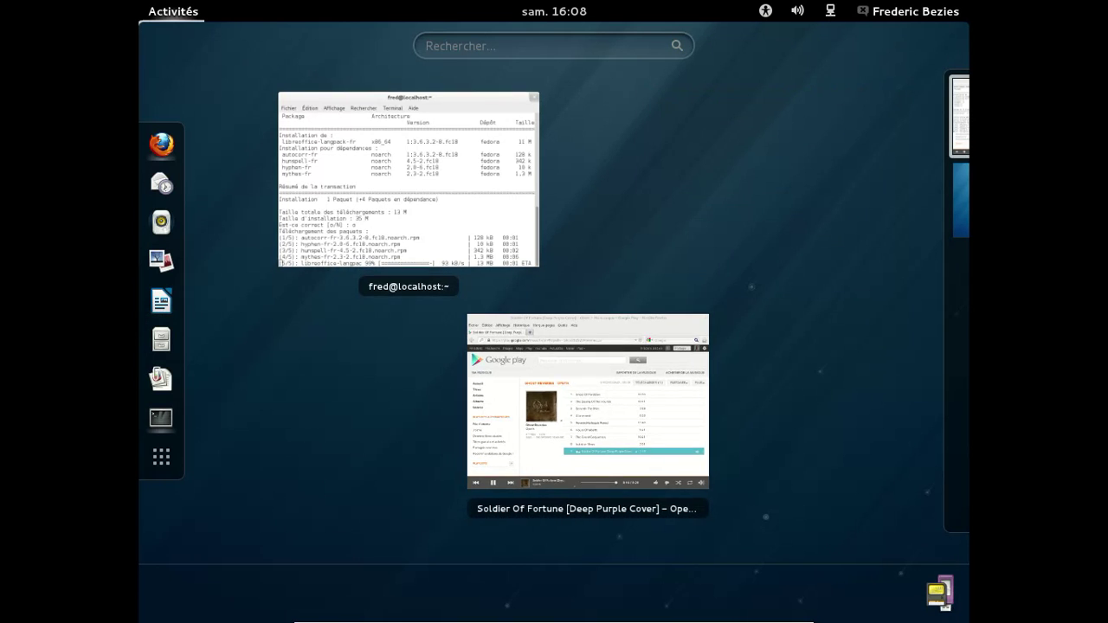
- Open the GNOME system settings, examine the system details including removable media and default applications, and close the settings
click(909, 11)
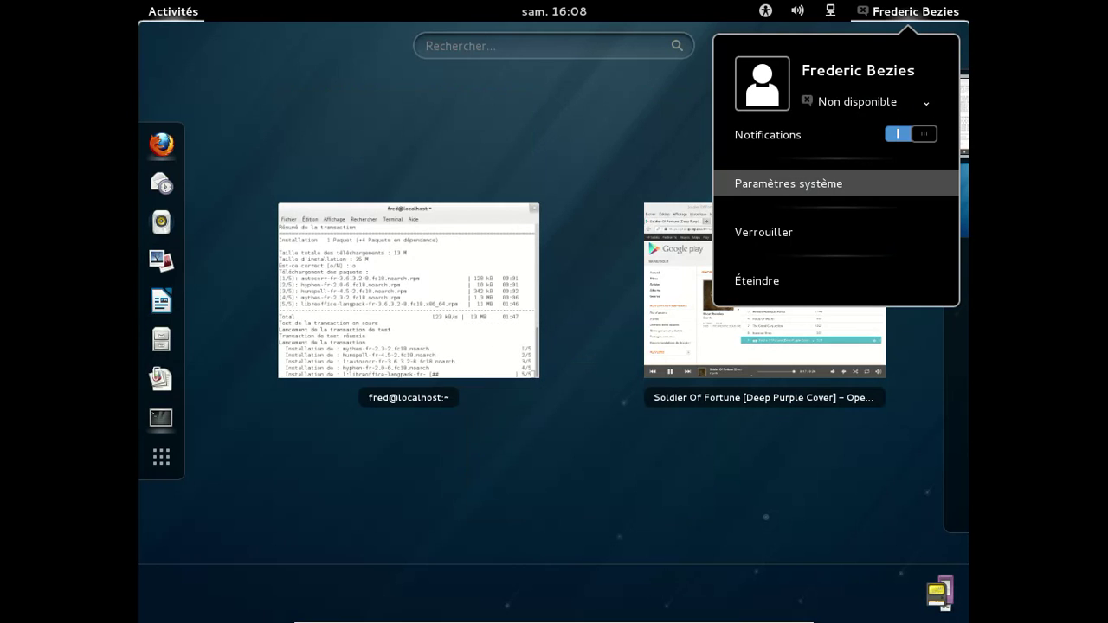
click(815, 187)
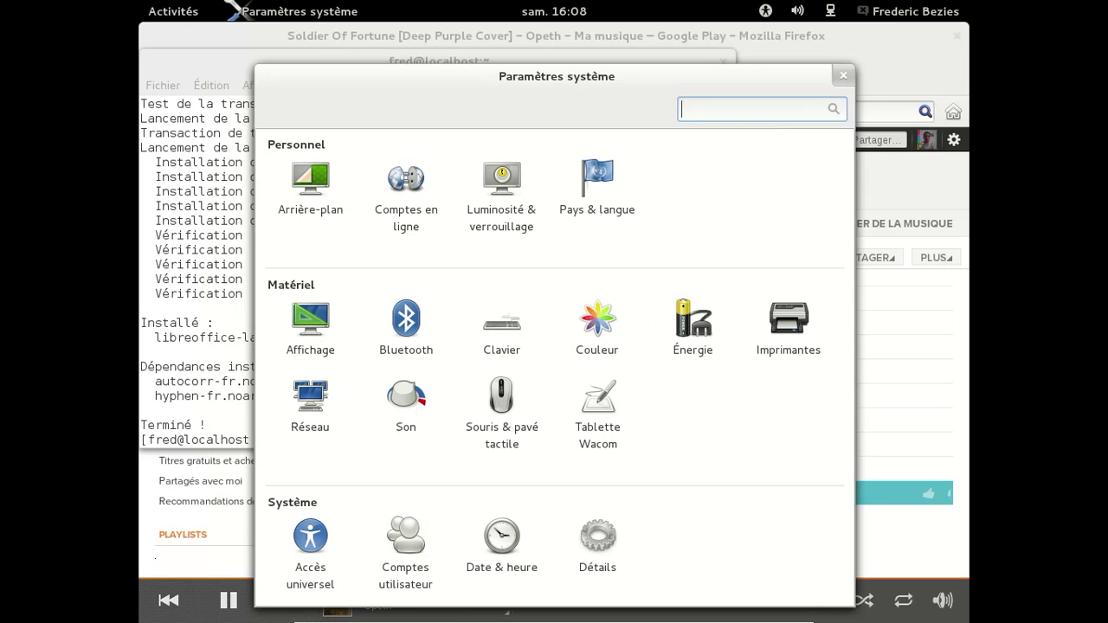
click(597, 553)
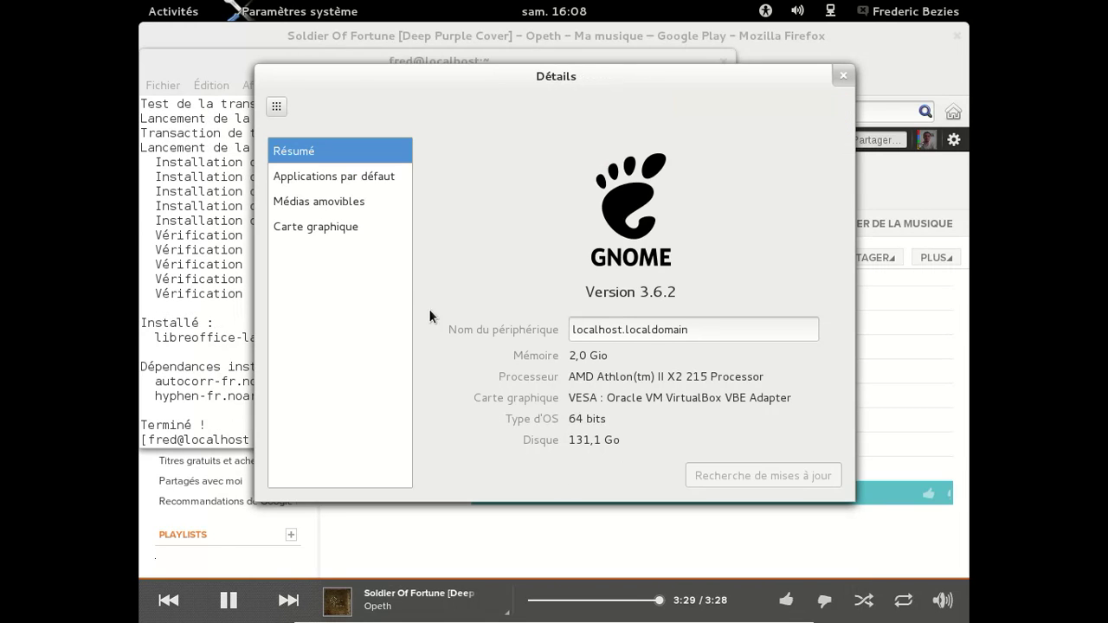
click(358, 228)
click(355, 208)
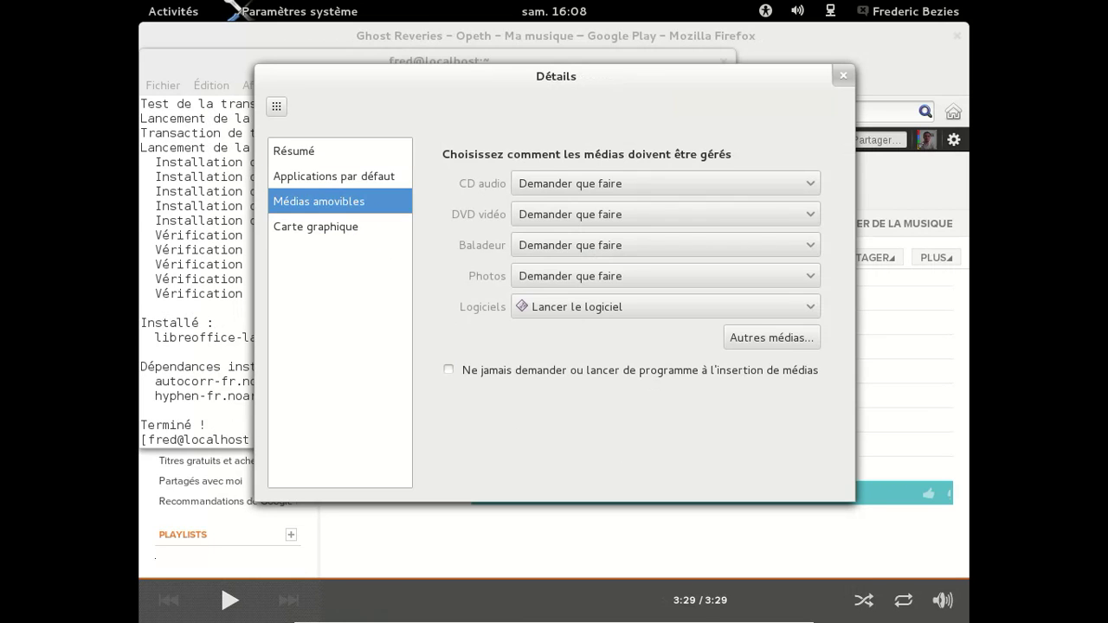
click(348, 175)
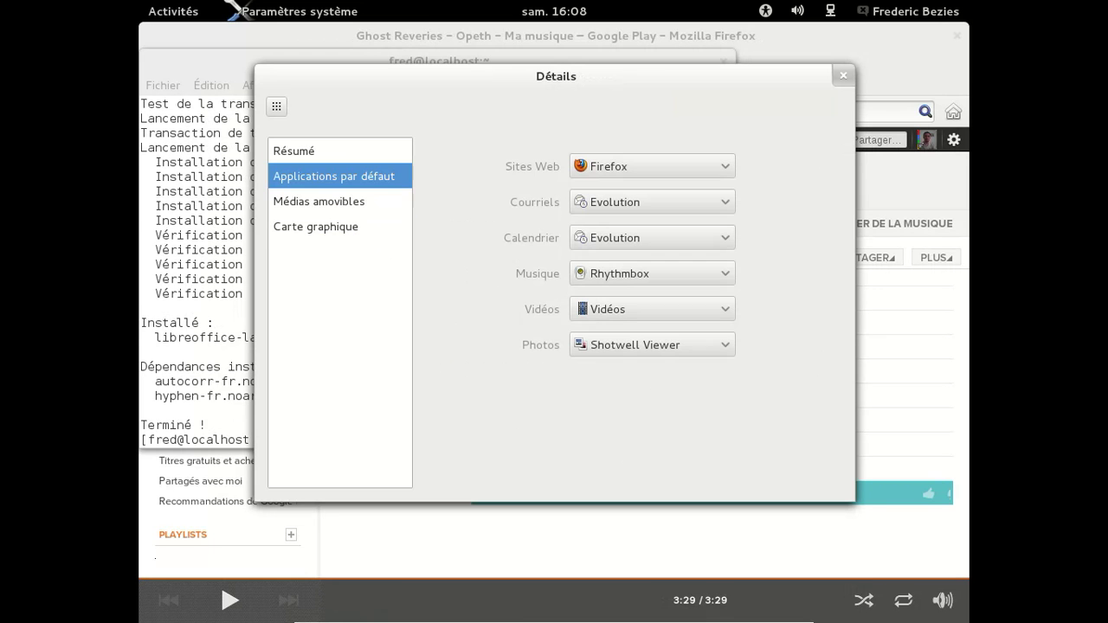
click(273, 108)
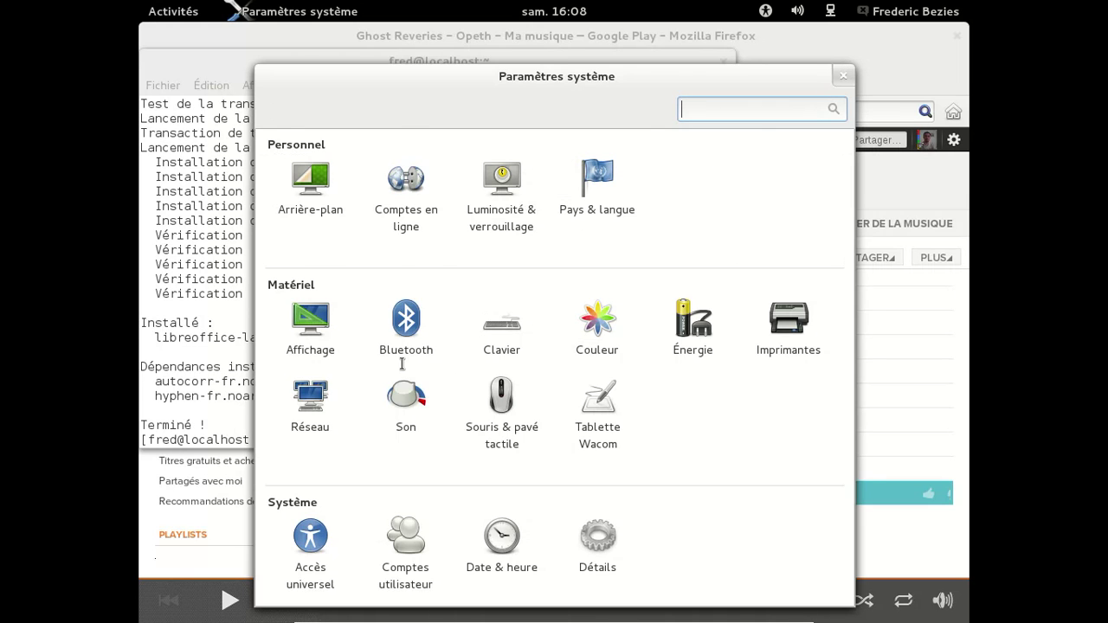
key(alt+F4)
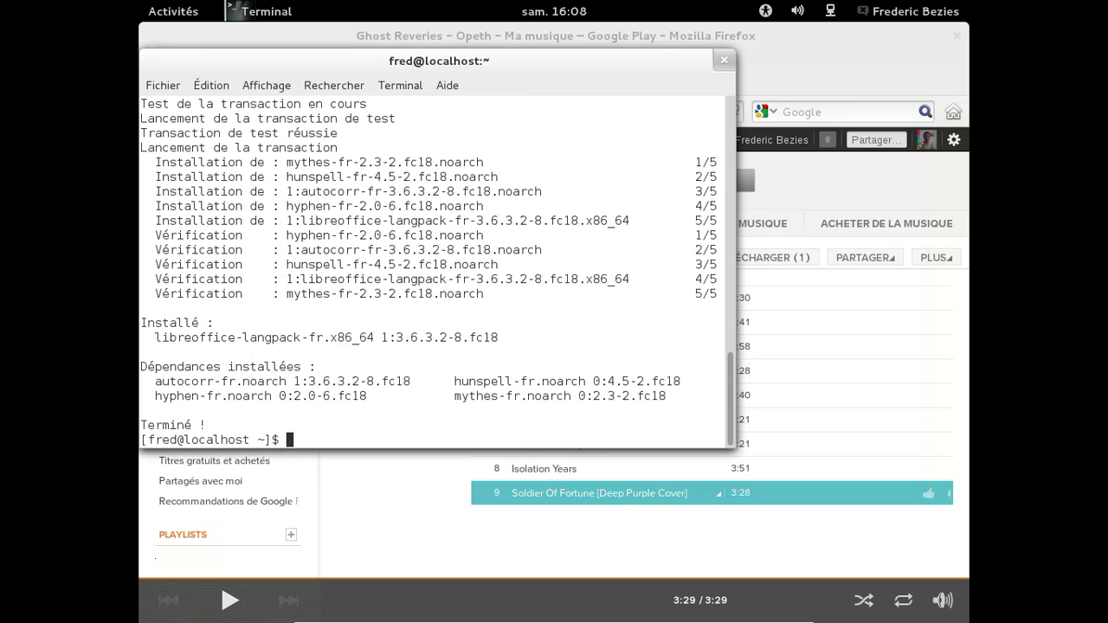
- Try to install the tweak tool by running "sudo yum install gnome-tweak-tool" in the terminal
key(Up)
key(BackSpace)
key(BackSpace)
key(BackSpace)
key(BackSpace)
key(BackSpace)
key(BackSpace)
key(BackSpace)
key(BackSpace)
key(BackSpace)
key(BackSpace)
key(BackSpace)
key(BackSpace)
key(BackSpace)
key(BackSpace)
key(BackSpace)
key(BackSpace)
key(BackSpace)
key(BackSpace)
key(BackSpace)
key(BackSpace)
key(BackSpace)
key(BackSpace)
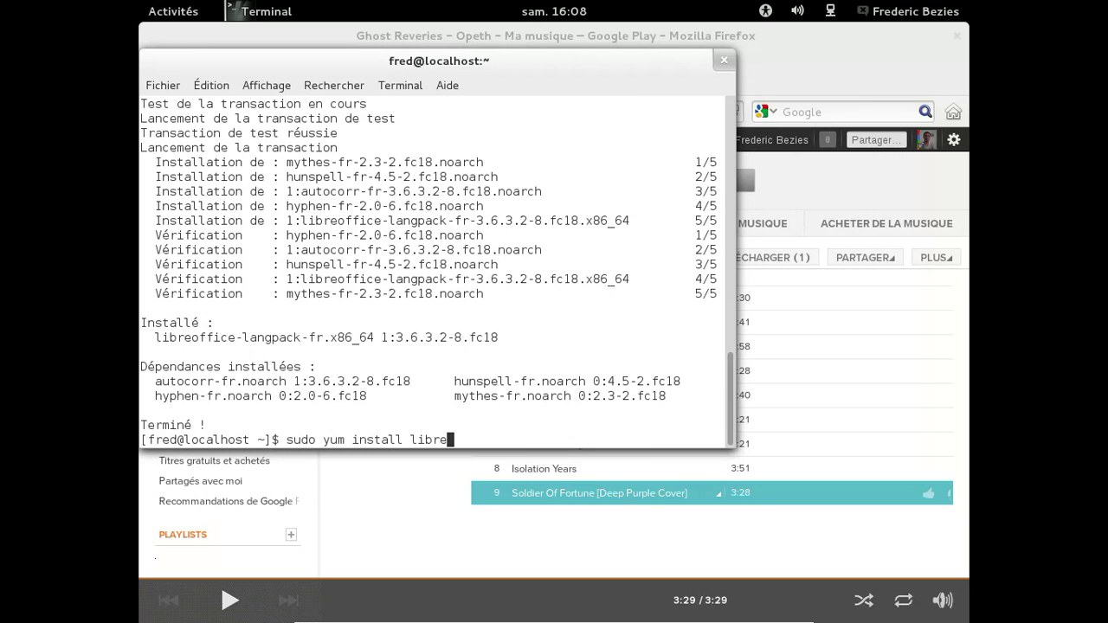
text(gnome-twek)
key(BackSpace)
text(ak-tool)
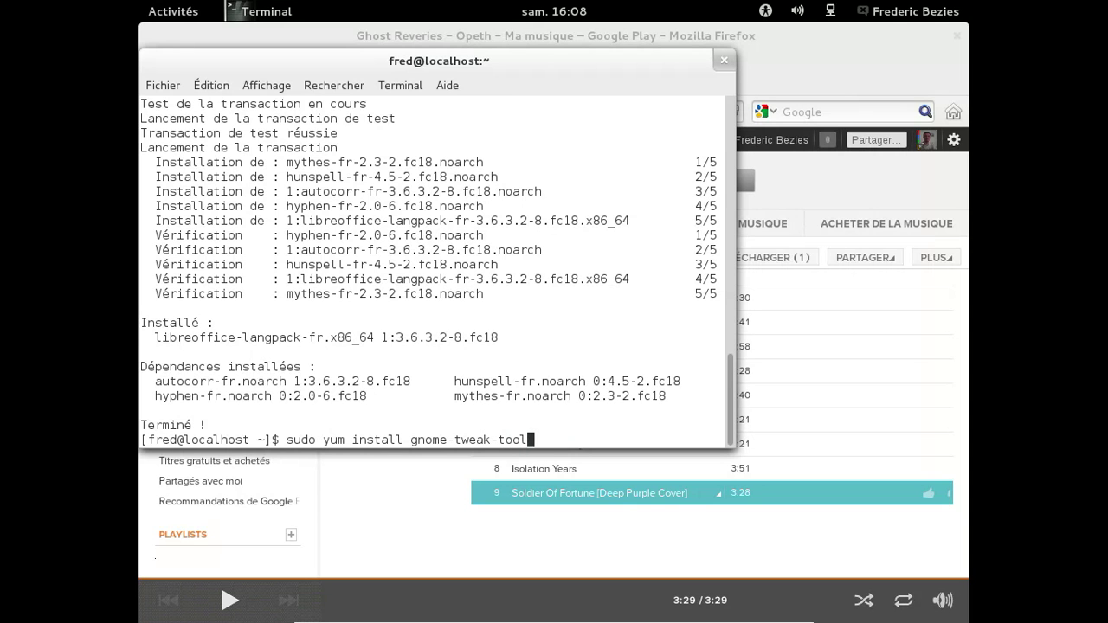
key(Return)
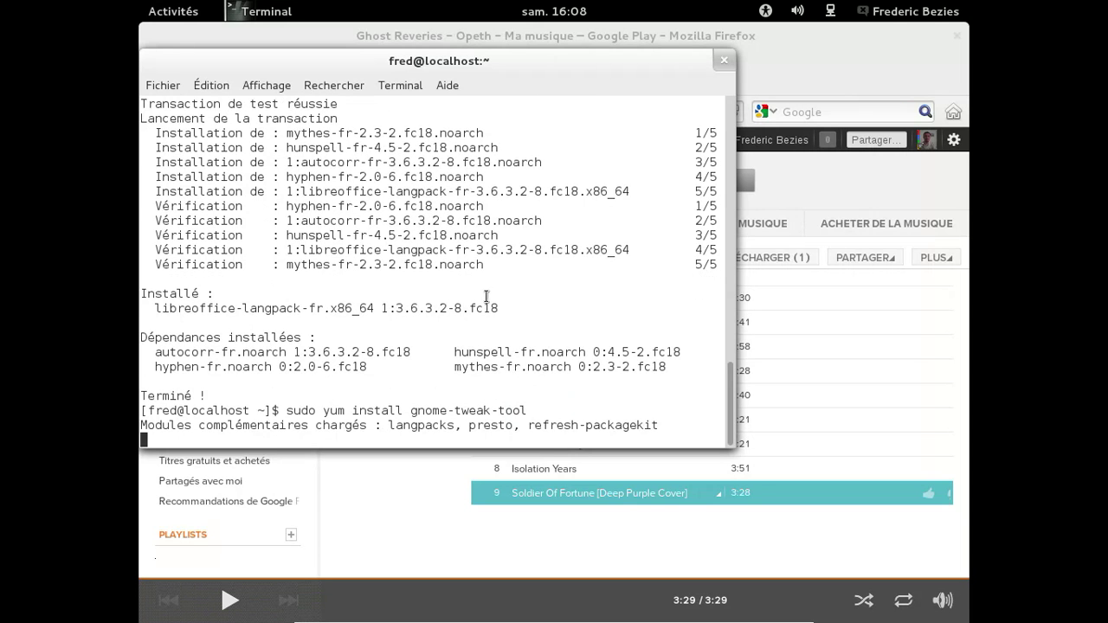
- Switch to Firefox and play "Face Of Melinda" from Opeth's album Still Life in Google Play Music
click(774, 57)
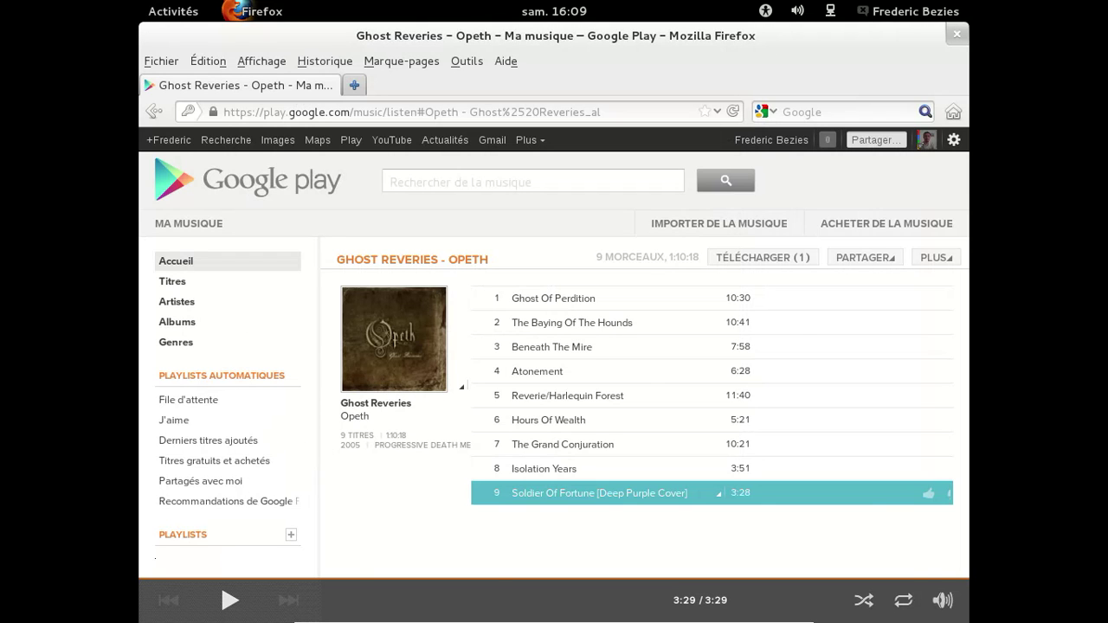
click(176, 260)
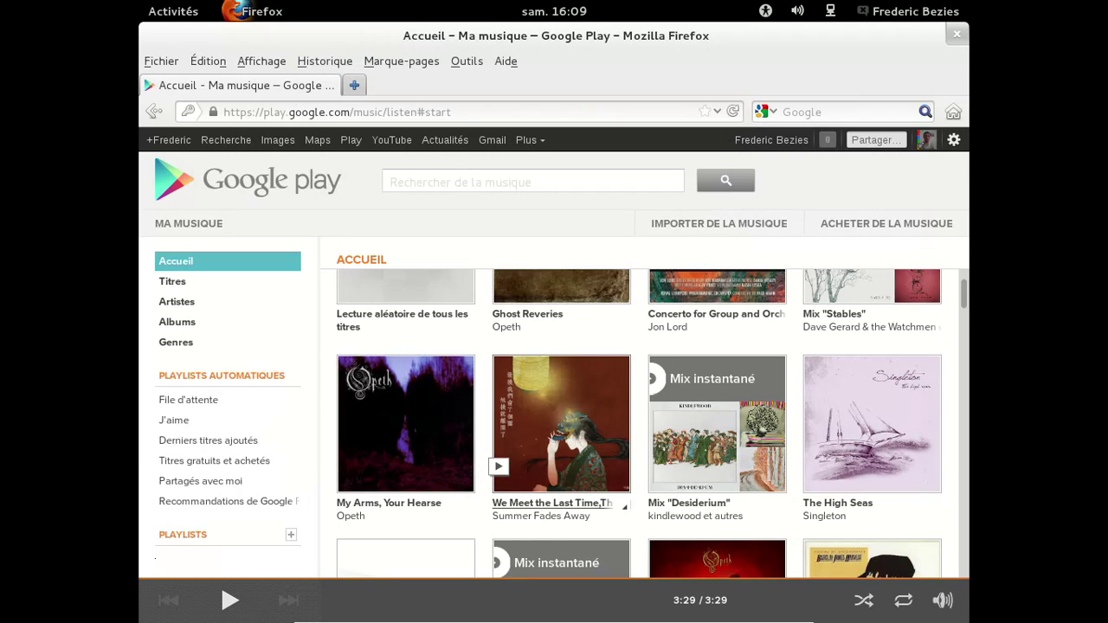
scroll(624, 506, down, 5)
click(716, 416)
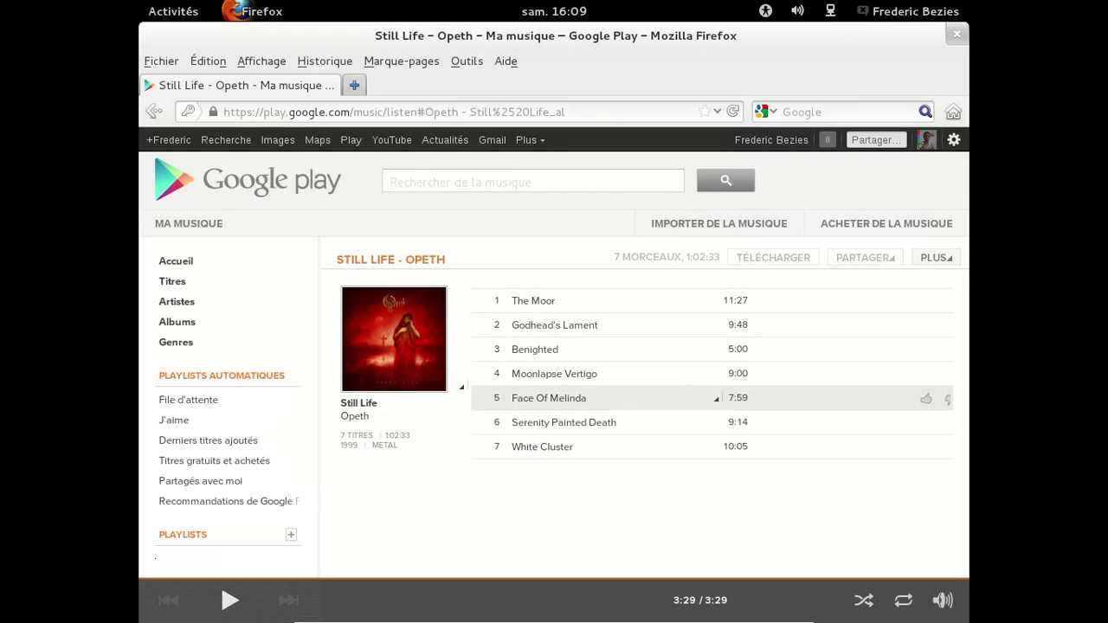
double_click(605, 398)
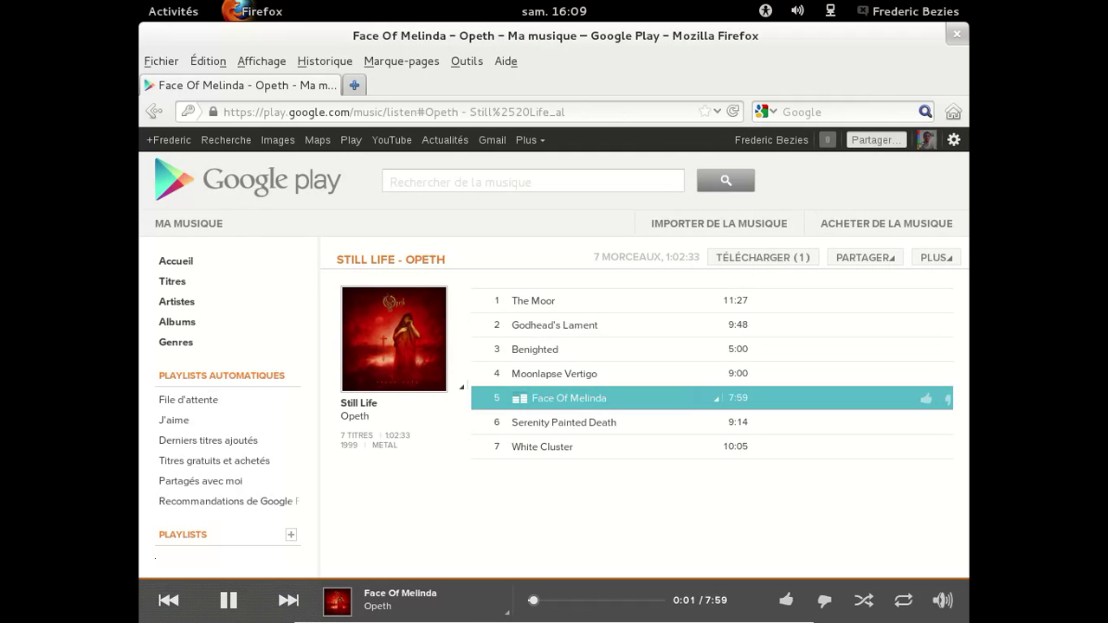
- Return to the terminal, cancel the waiting yum command, and try the gnome-tweak-tool installation once more before cancelling it
key(alt+Tab)
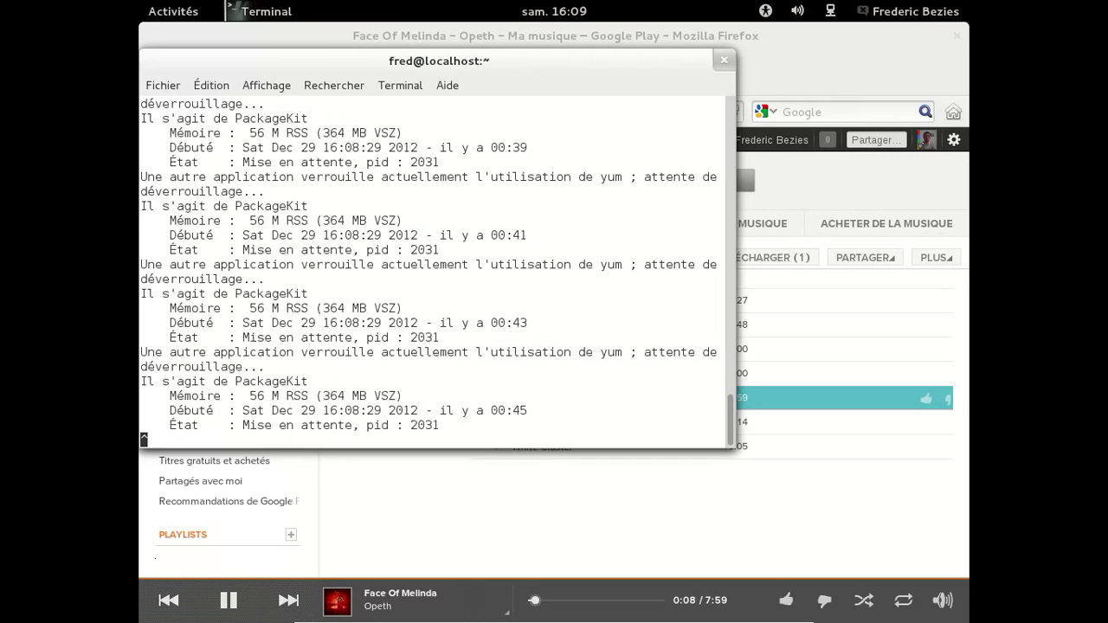
key(ctrl+c)
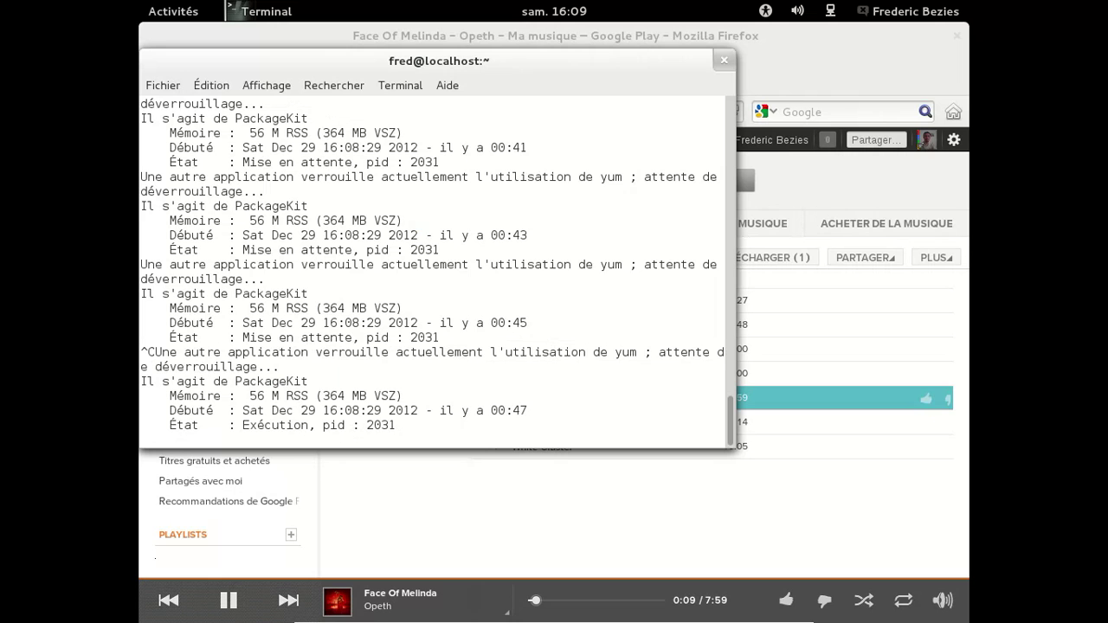
key(ctrl+c)
key(Up)
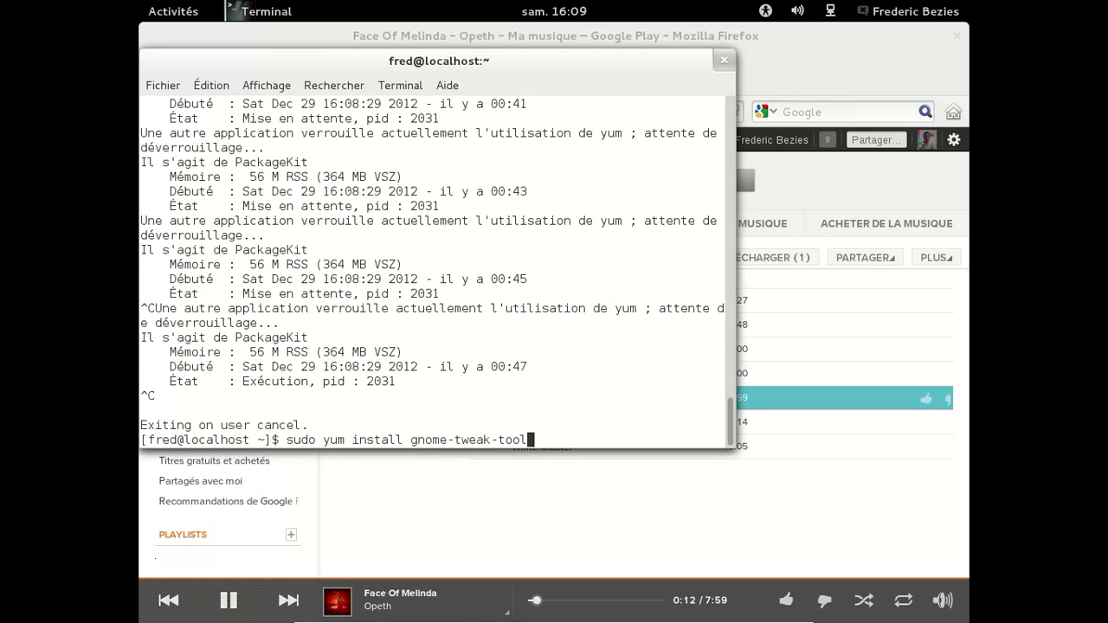
key(Return)
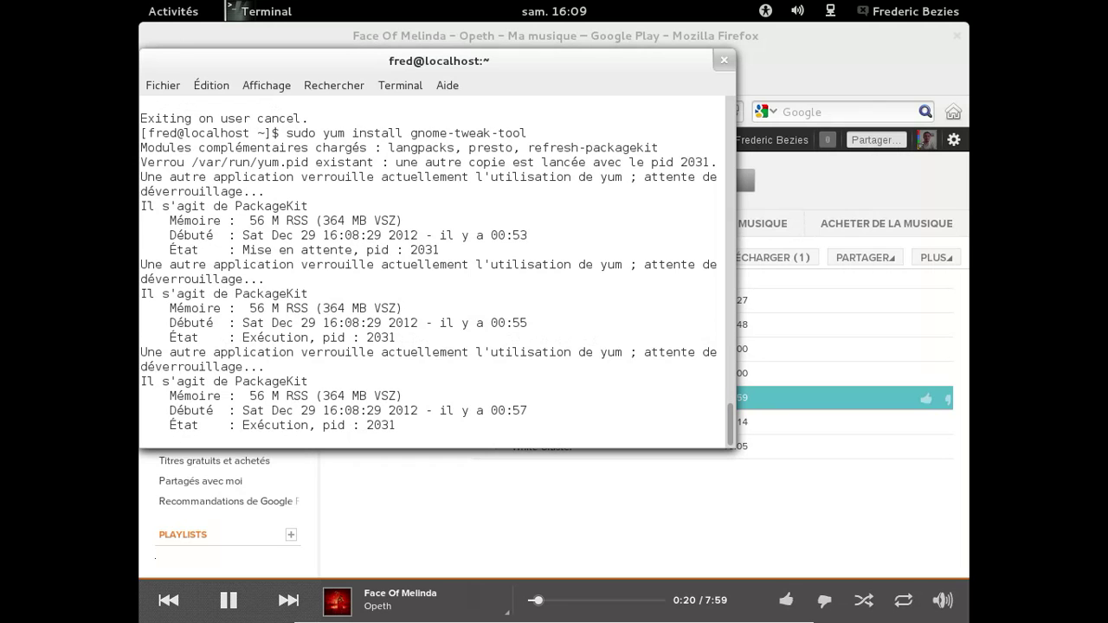
key(ctrl+c)
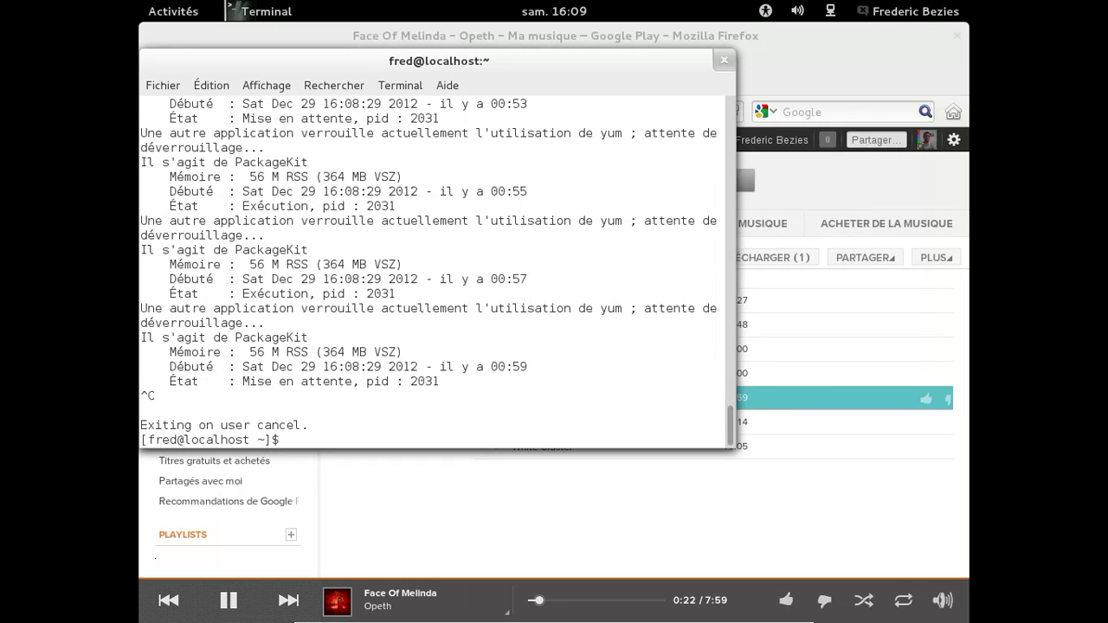
- Force-kill the PackageKit process that locks yum by running "sudo kill -9 2031"
text(s)
key(BackSpace)
text(sudo kill -9 )
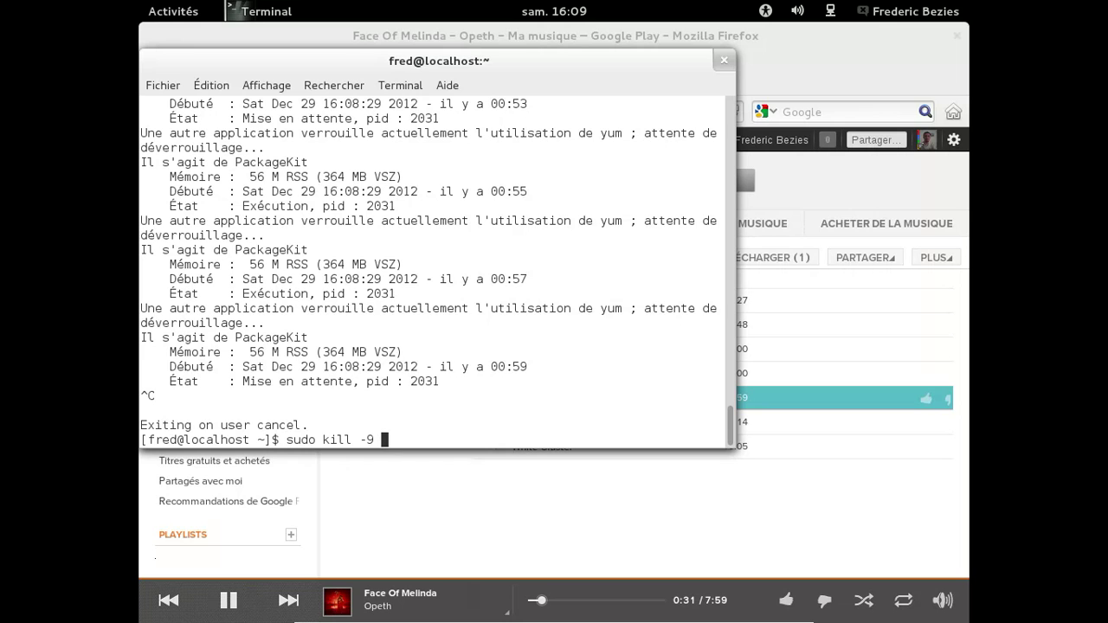
text(2031)
key(Return)
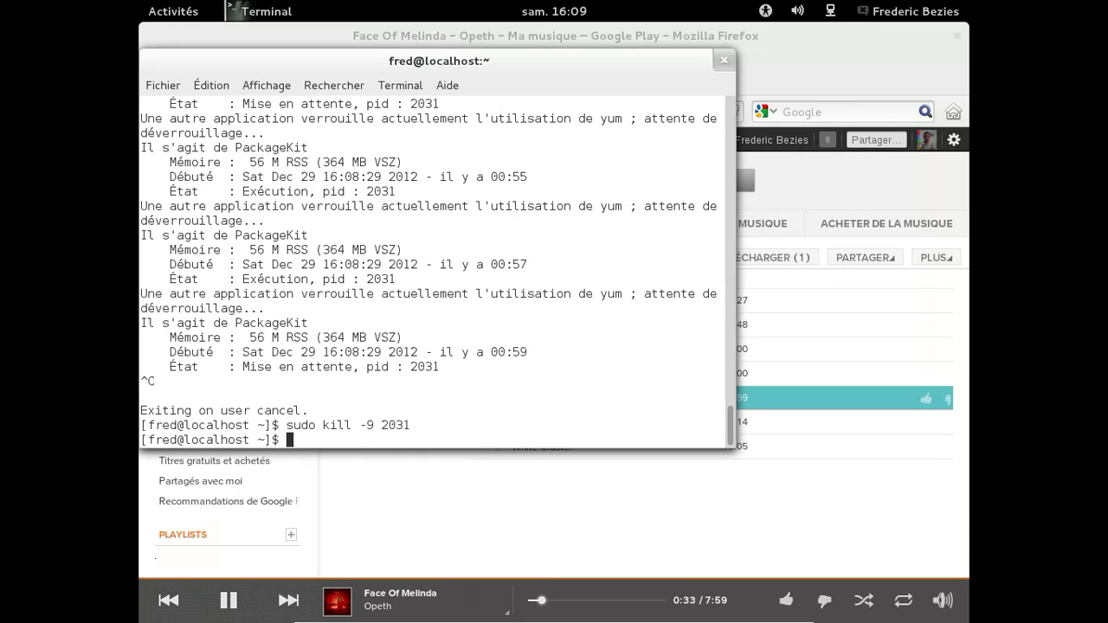
- Install gnome-tweak-tool by rerunning "sudo yum install gnome-tweak-tool", accept the transaction with "o", and close the terminal
key(Up)
key(Up)
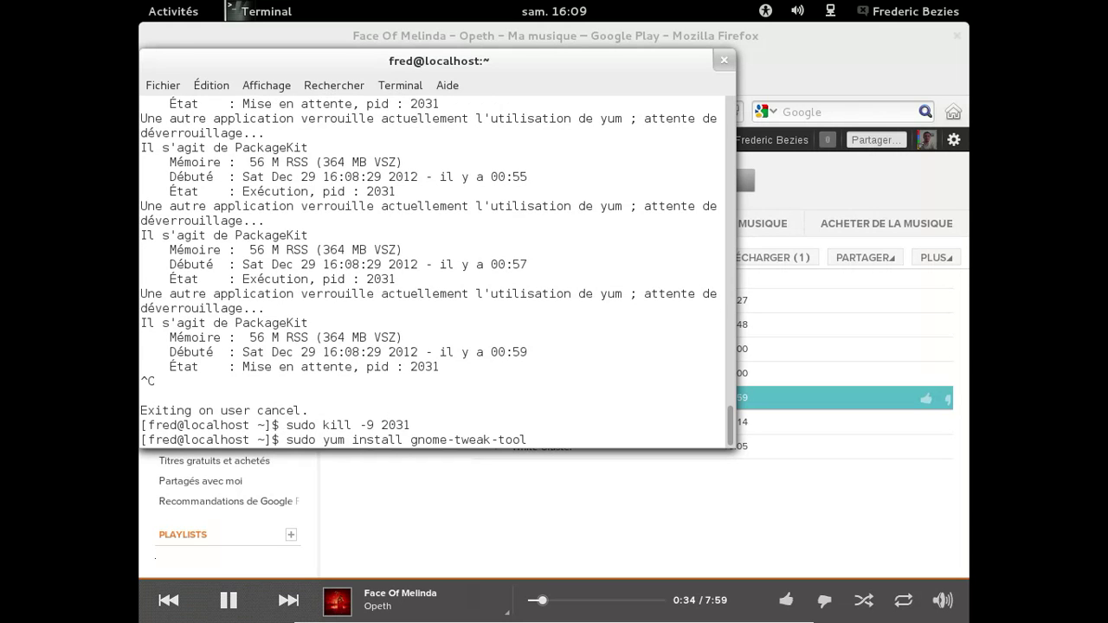
key(Return)
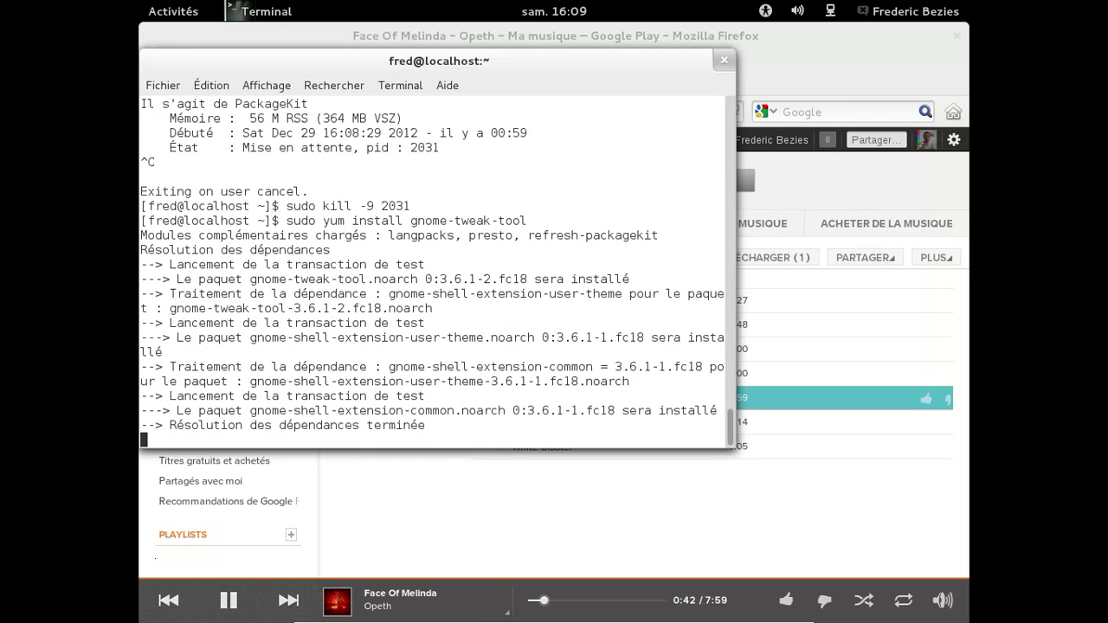
text(o)
key(Return)
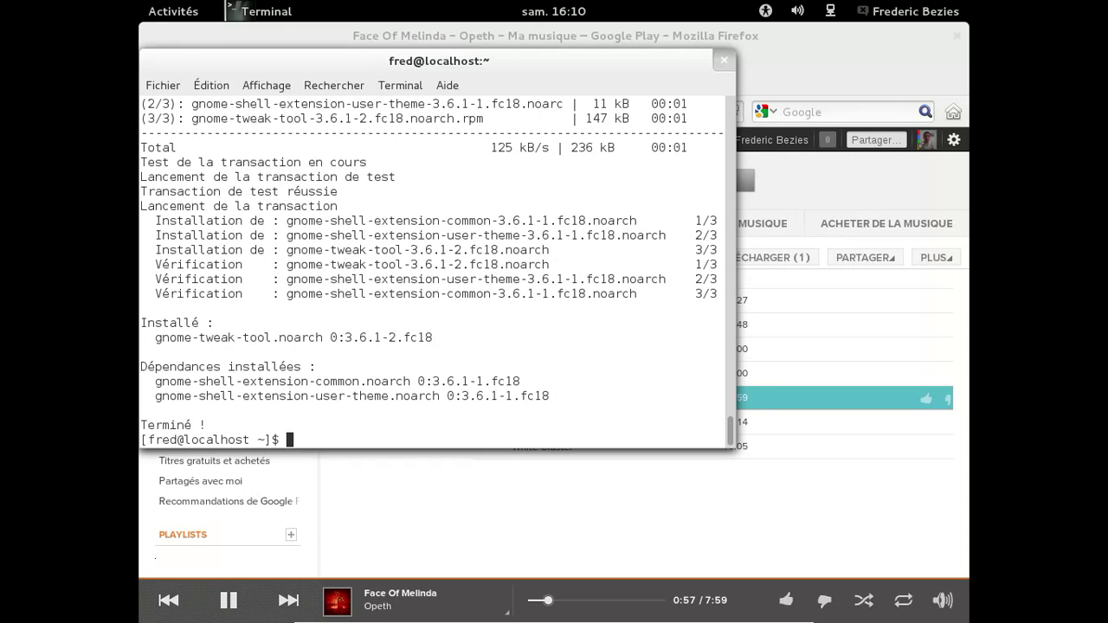
click(724, 60)
key(super)
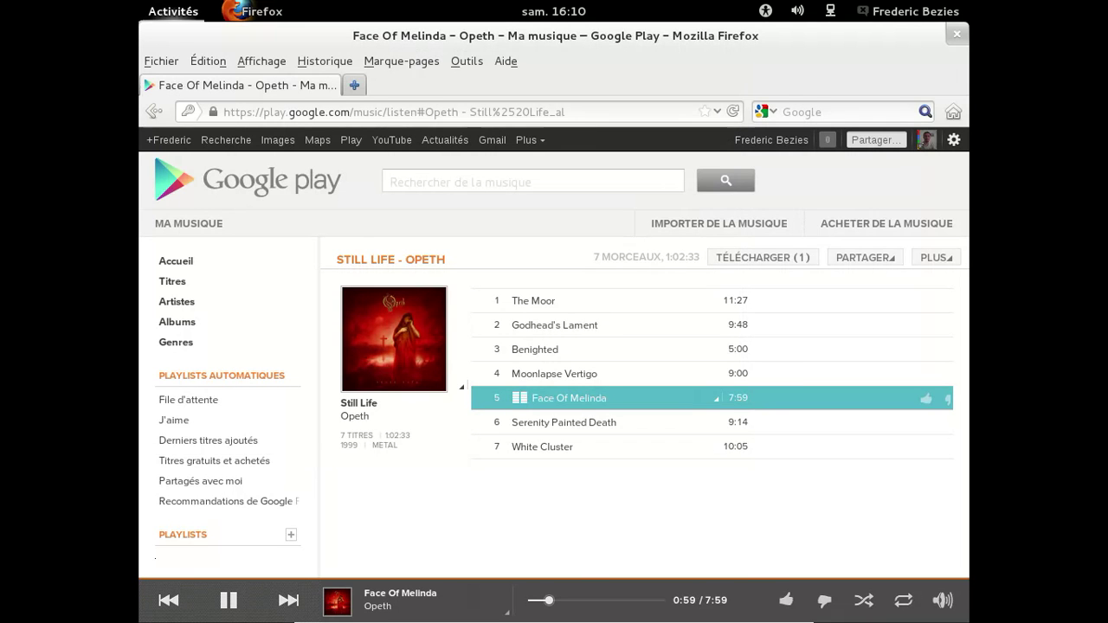
- Try to find the tweak tool by searching the activities overview for "tweak", and clear the search
click(425, 45)
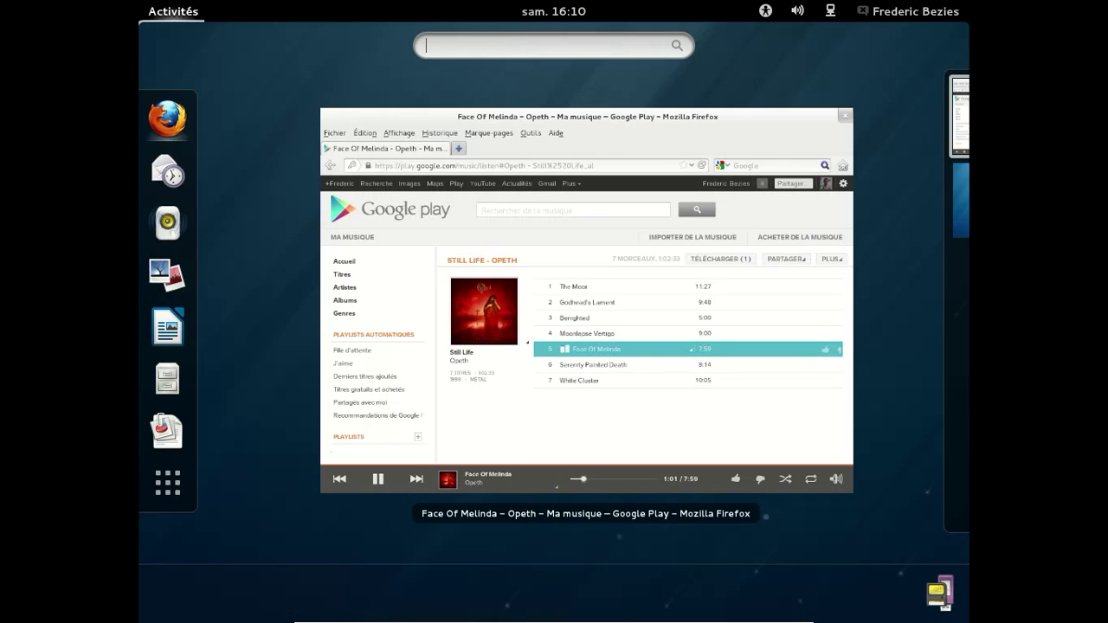
text(twea)
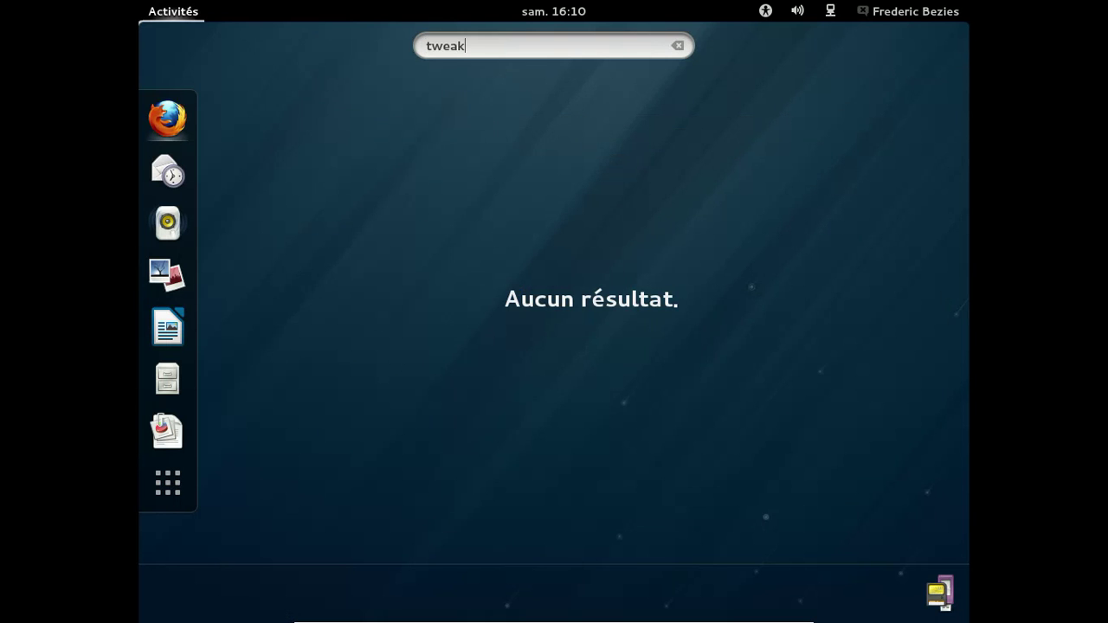
text(k)
key(BackSpace)
key(BackSpace)
key(BackSpace)
key(BackSpace)
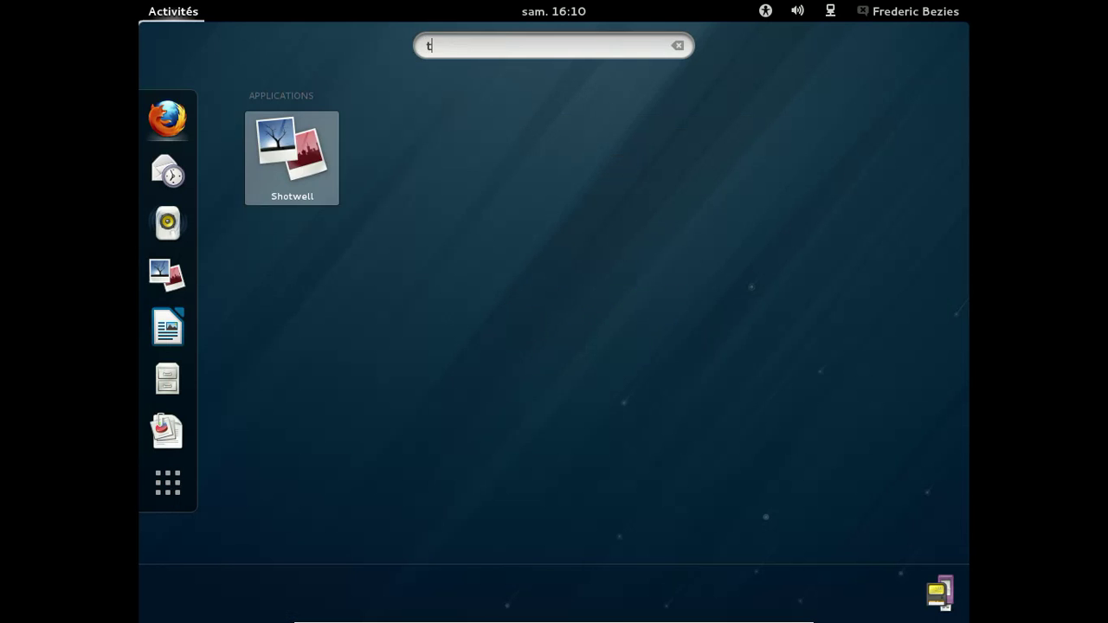
key(BackSpace)
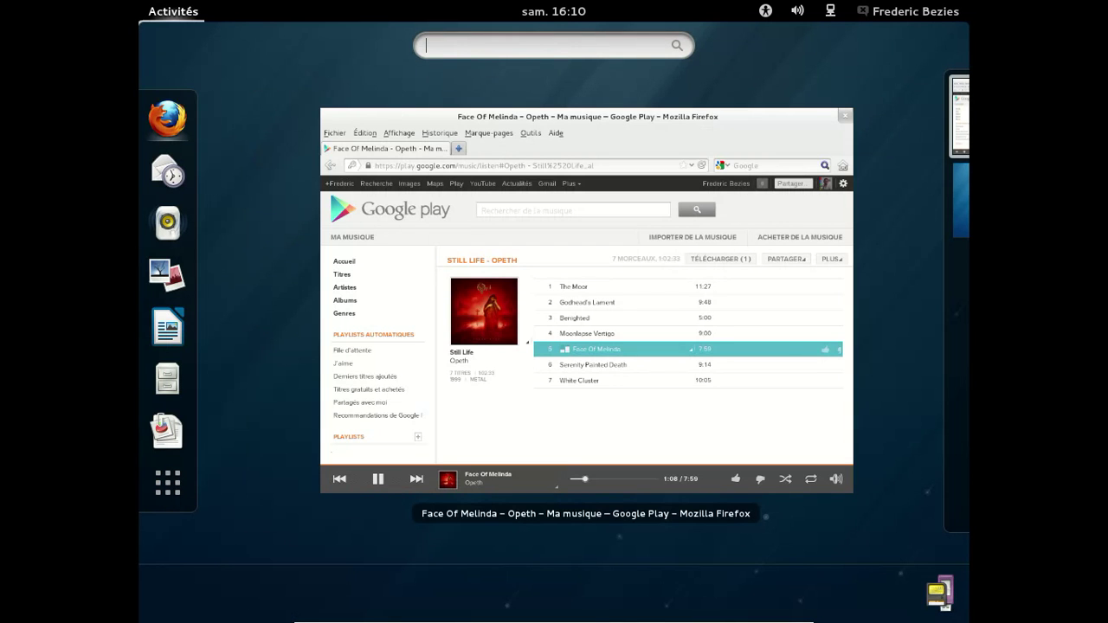
- Find the terminal by searching for "gnome" and launch the tweak tool from it with "gnome-tweak-tool &"
text(gnome)
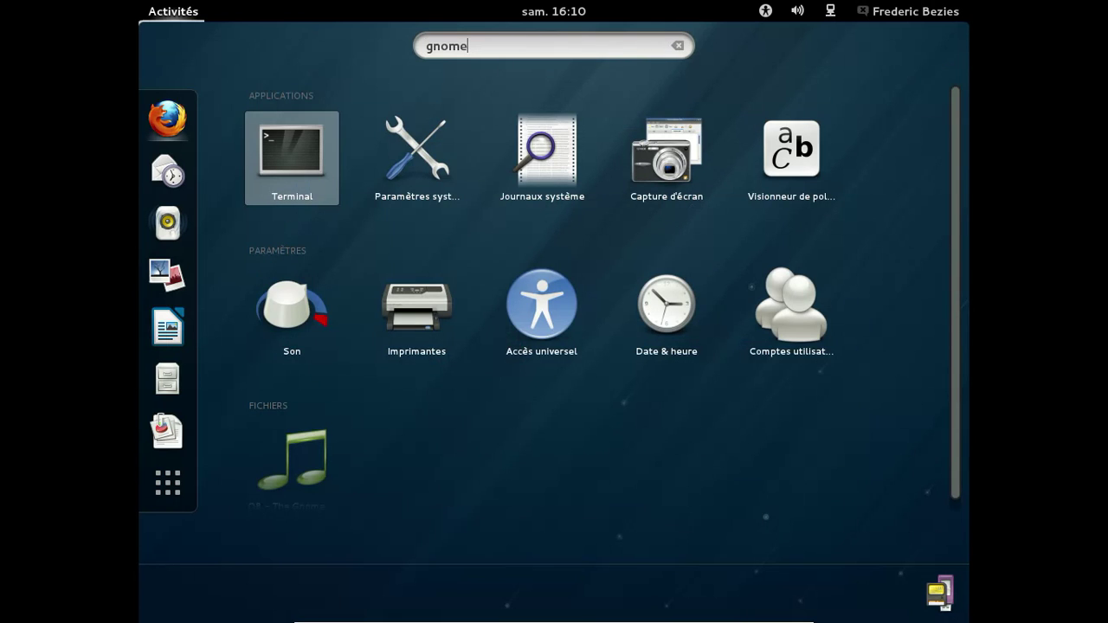
click(321, 179)
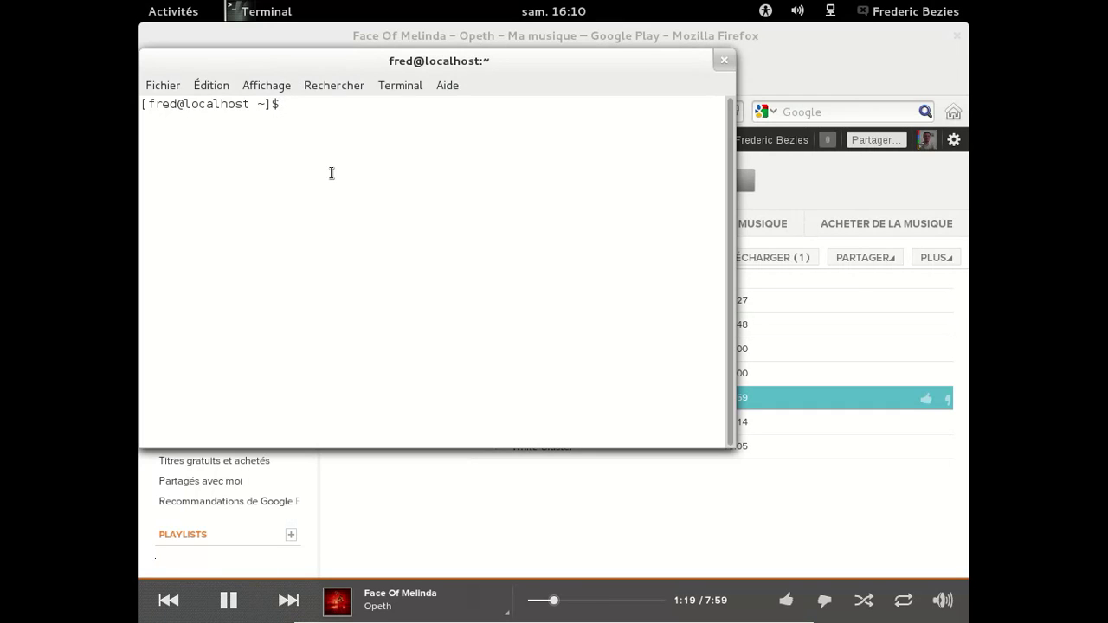
text(gnome-tweak-tool &)
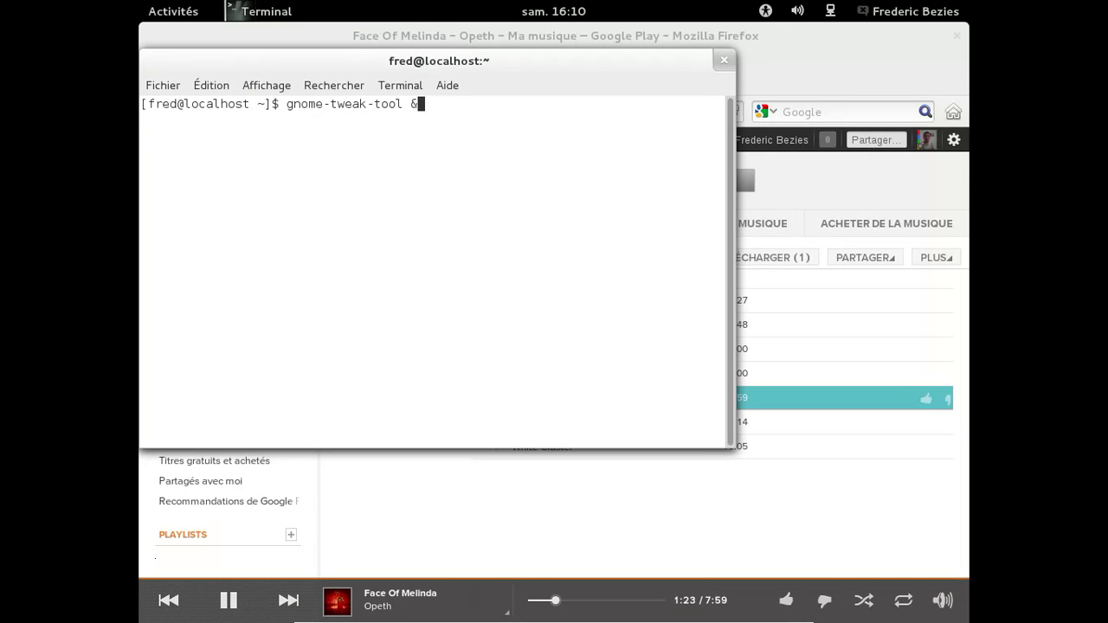
key(Return)
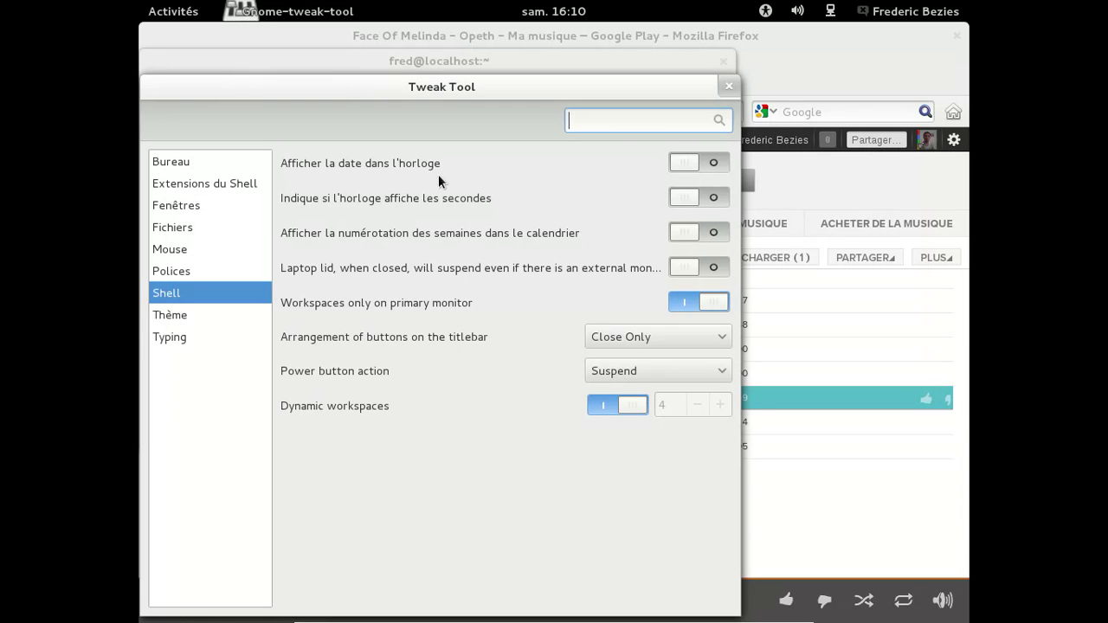
- In the Shell settings, enable the date in the clock and set the titlebar button arrangement to Minimize and Close
click(698, 162)
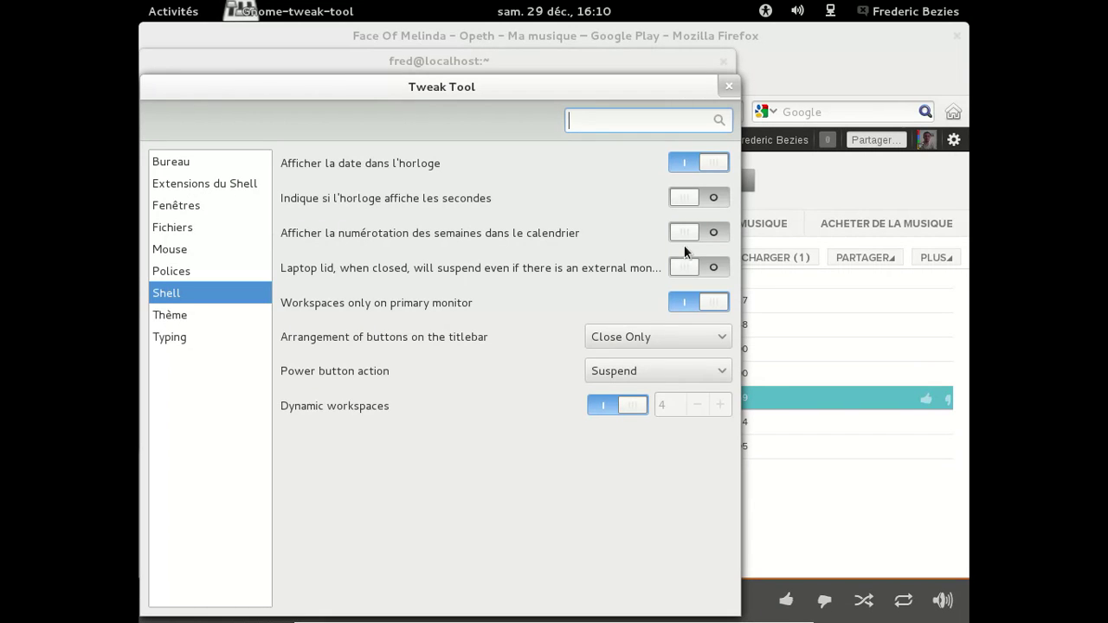
click(658, 337)
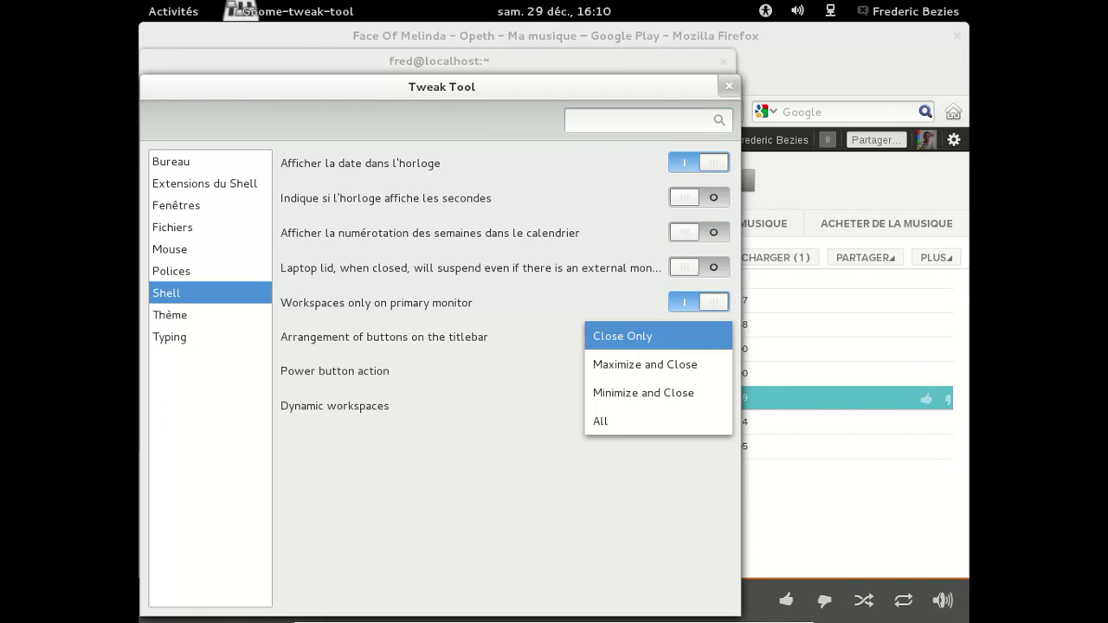
key(Return)
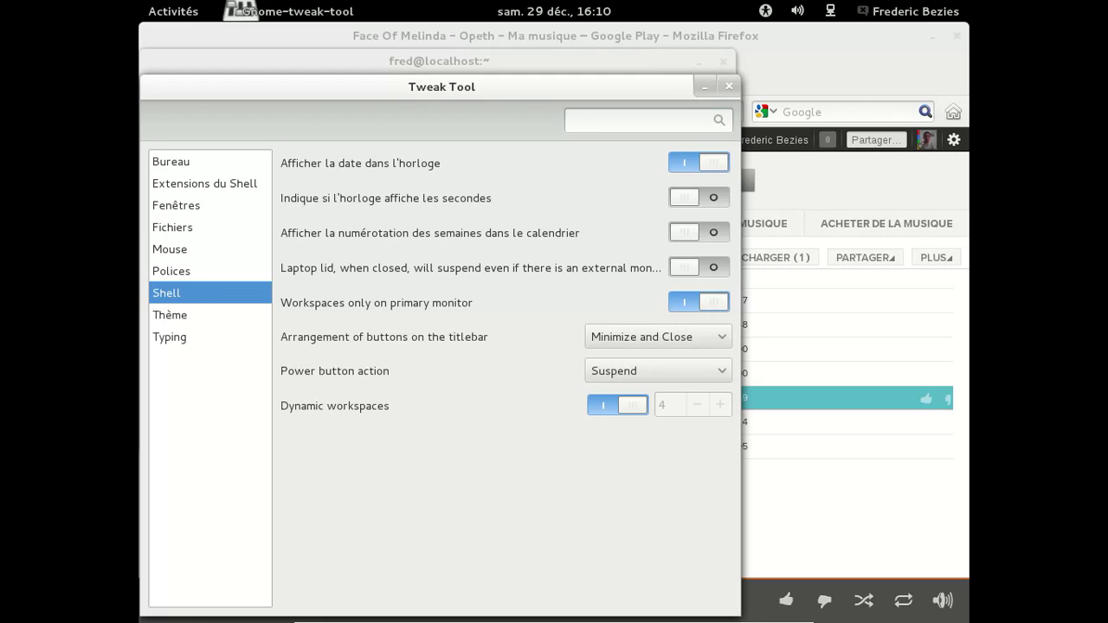
- In the Bureau settings, turn off the desktop icons for the home folder, the trash and mounted volumes
click(170, 161)
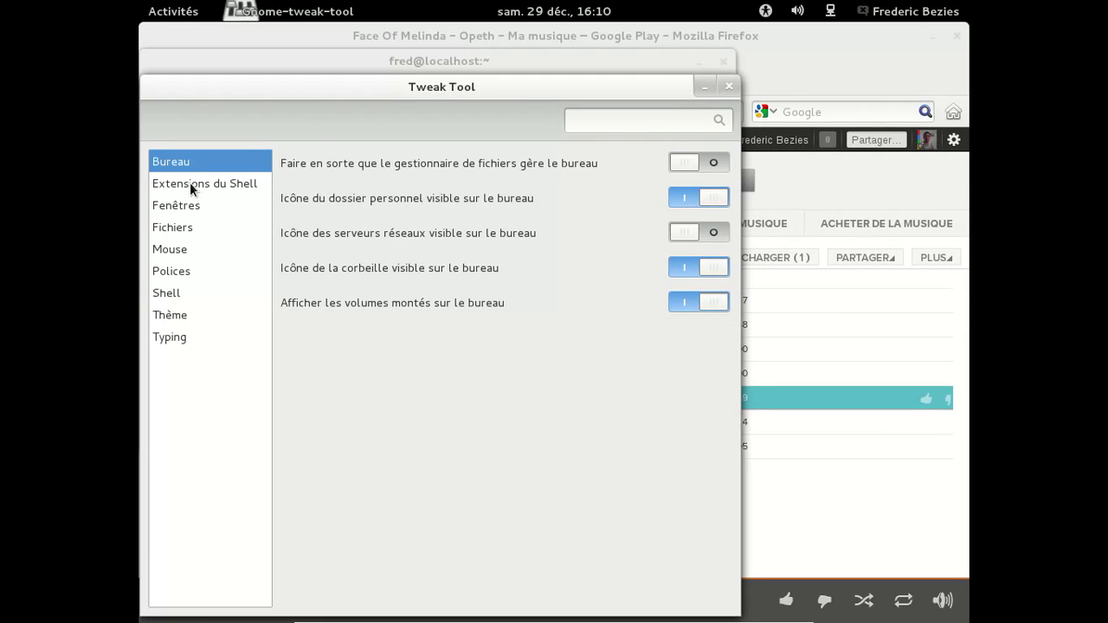
click(713, 197)
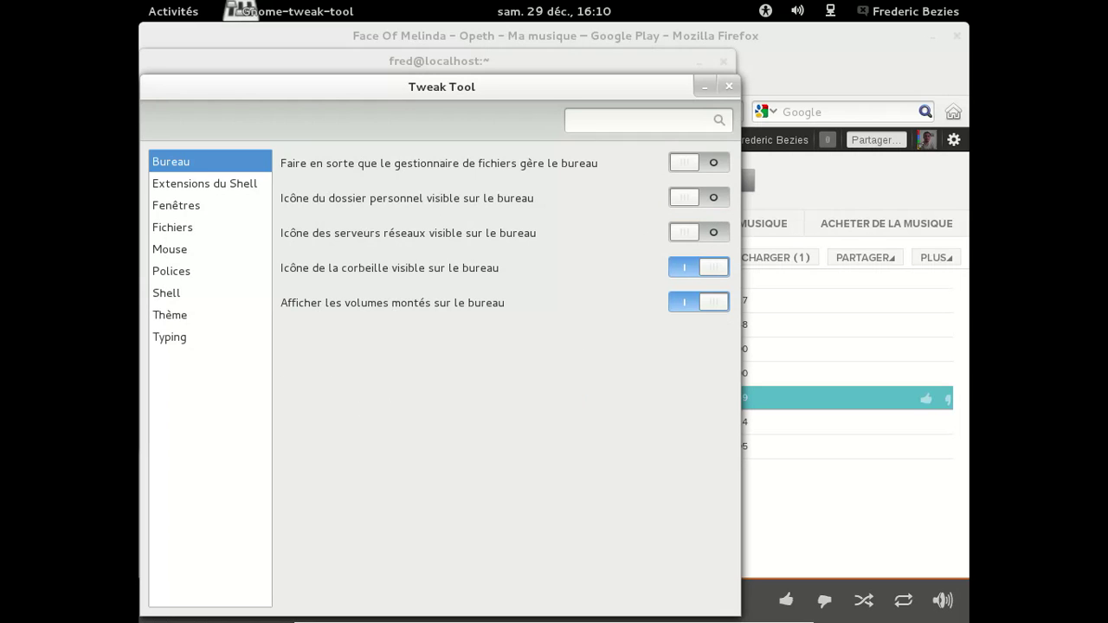
click(717, 266)
click(718, 302)
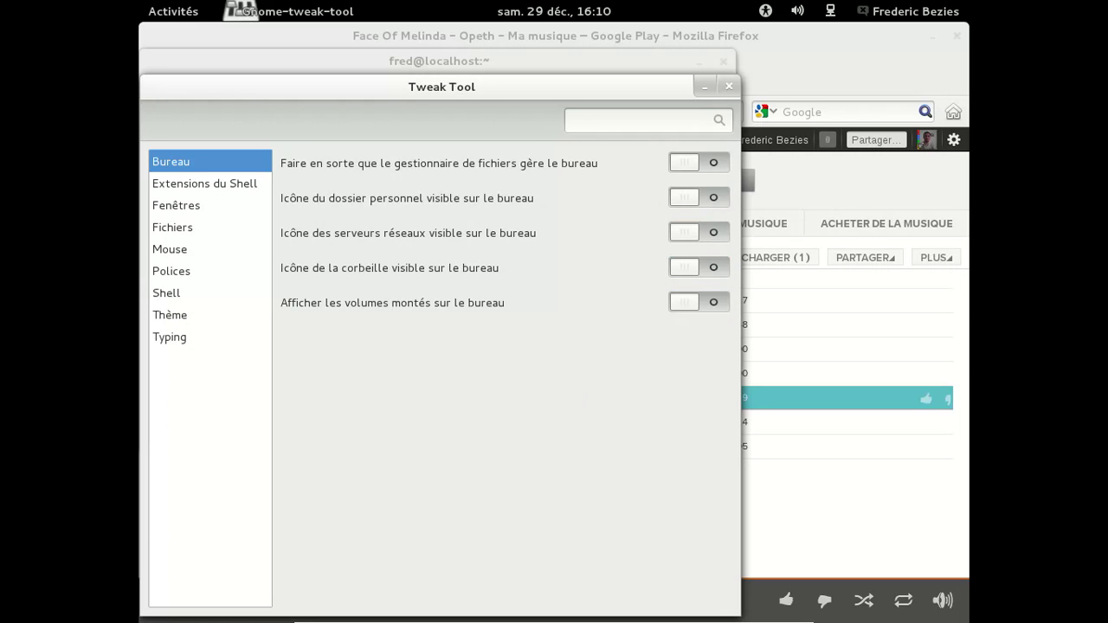
- Look through the Fichiers, Polices and Shell settings, and enable icons in menus and buttons in the Thème settings
click(173, 227)
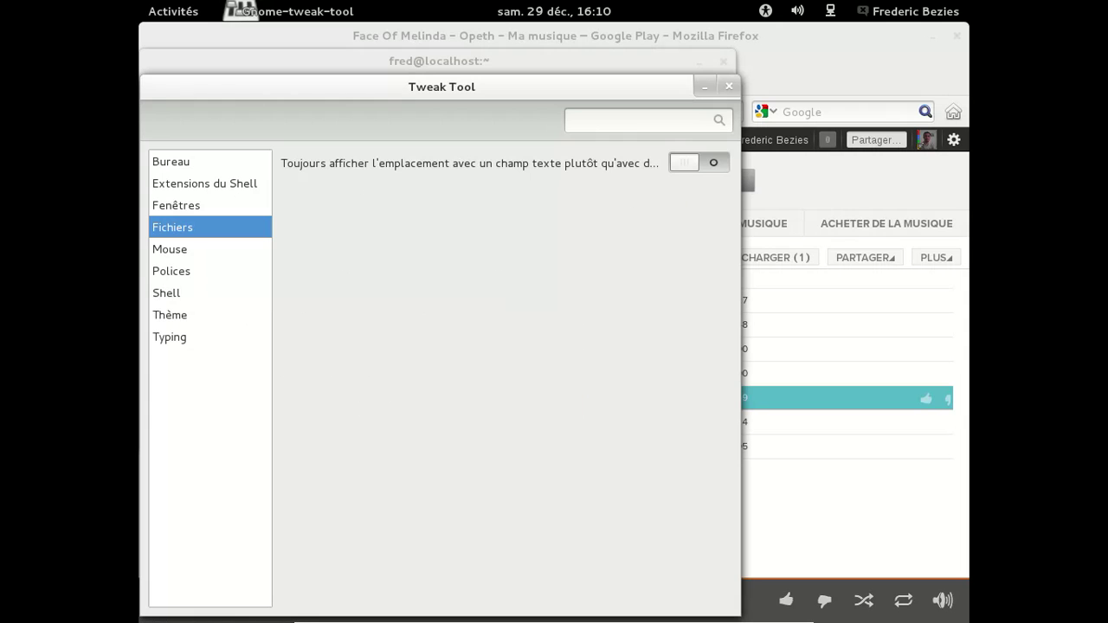
click(189, 275)
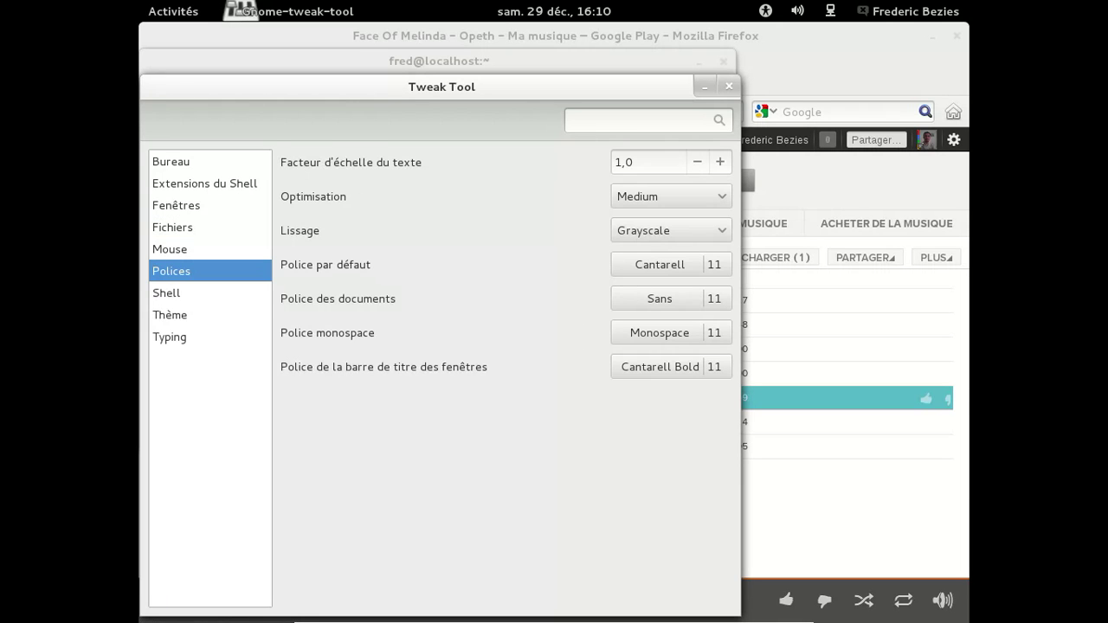
click(176, 295)
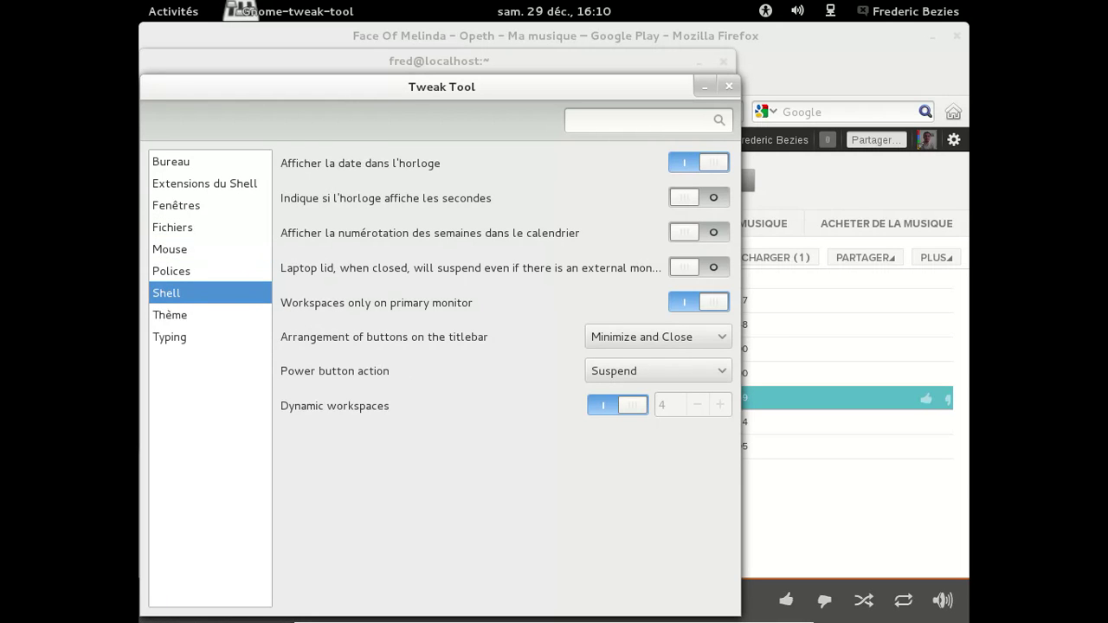
click(170, 315)
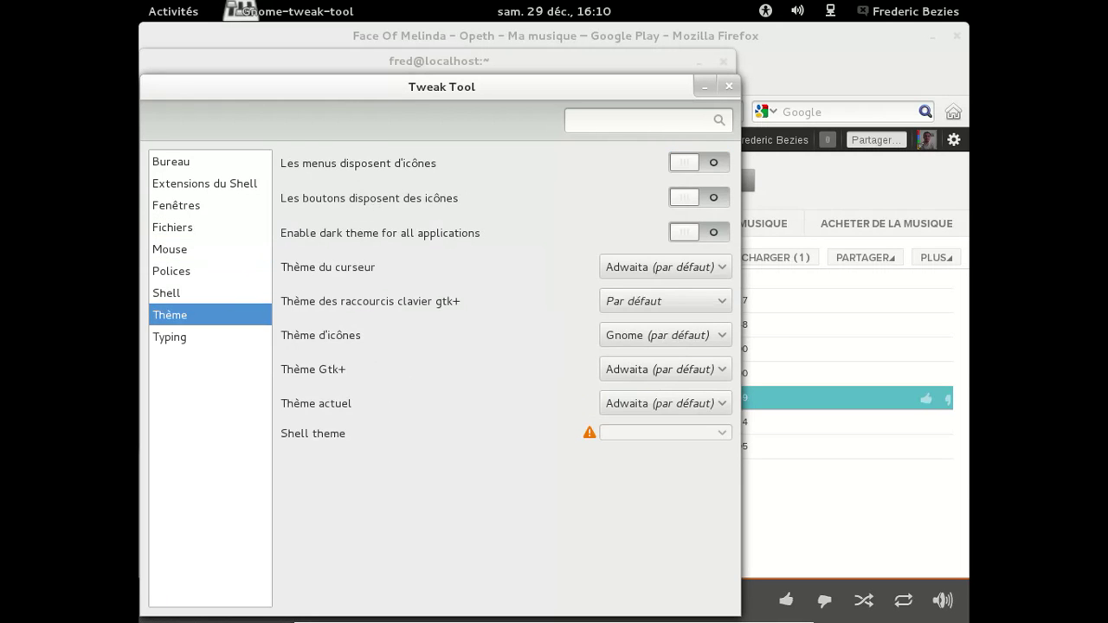
click(698, 161)
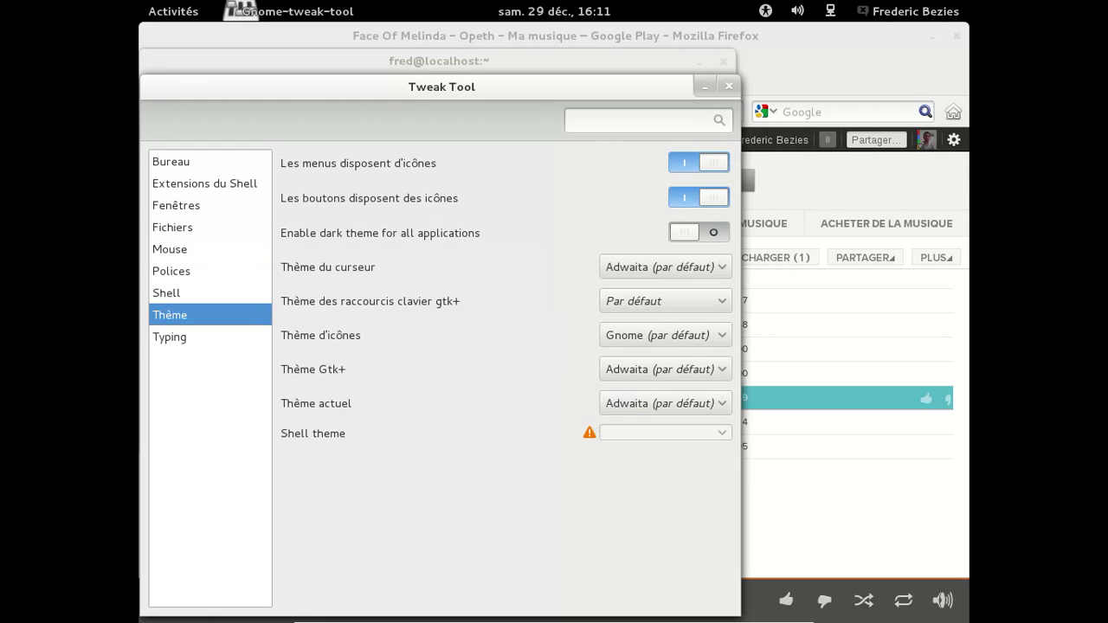
- View the Typing settings, and clear the desktop by closing Tweak Tool and the terminal and minimizing Firefox
click(230, 336)
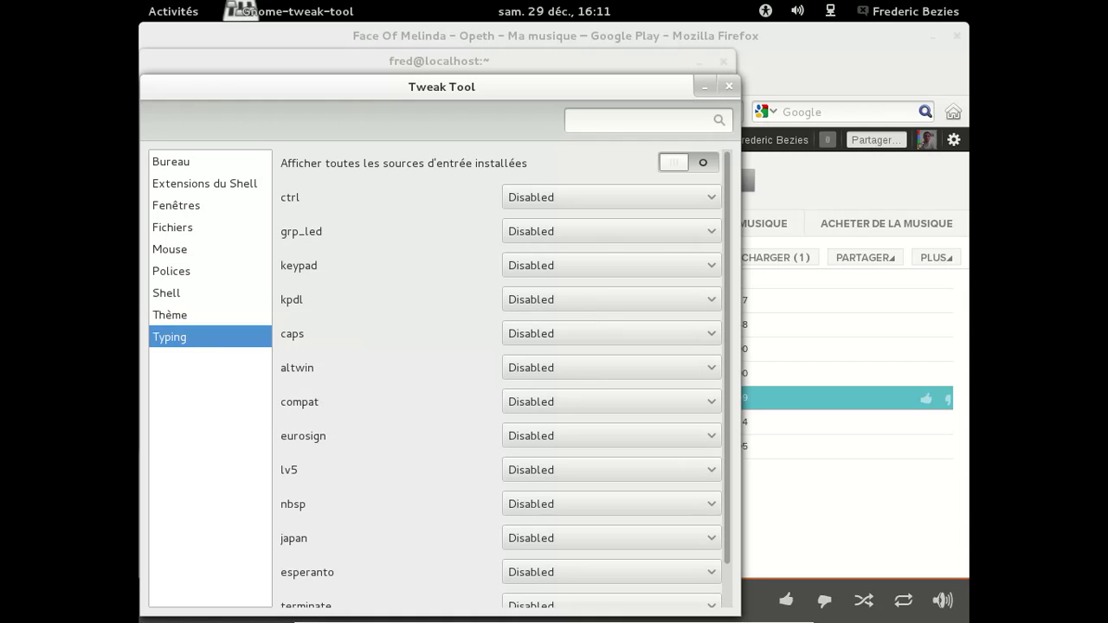
click(730, 86)
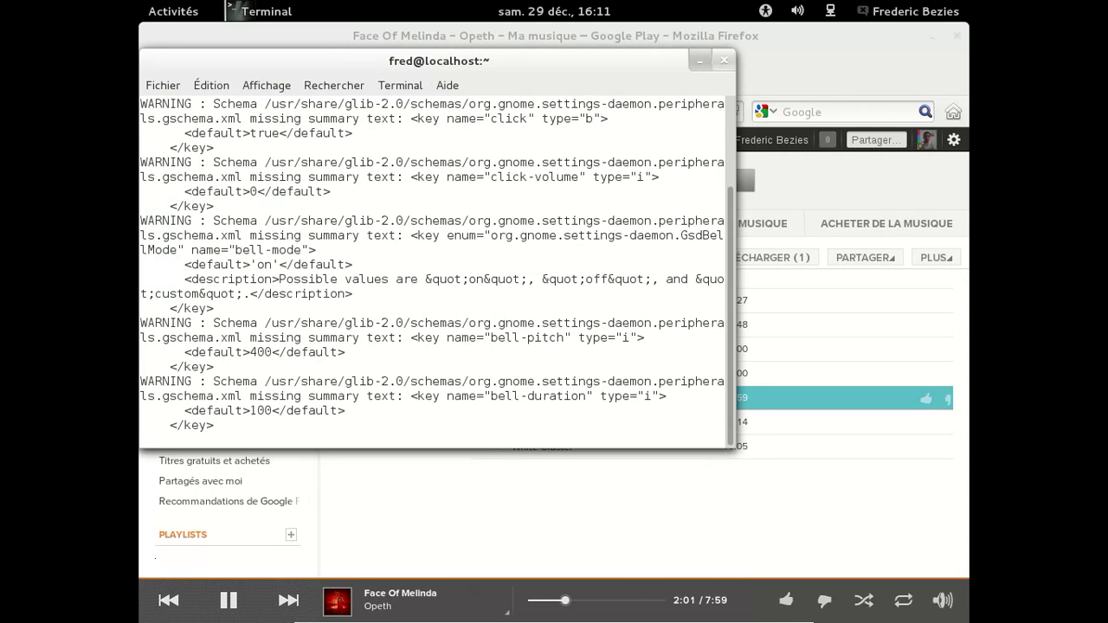
click(724, 60)
click(932, 33)
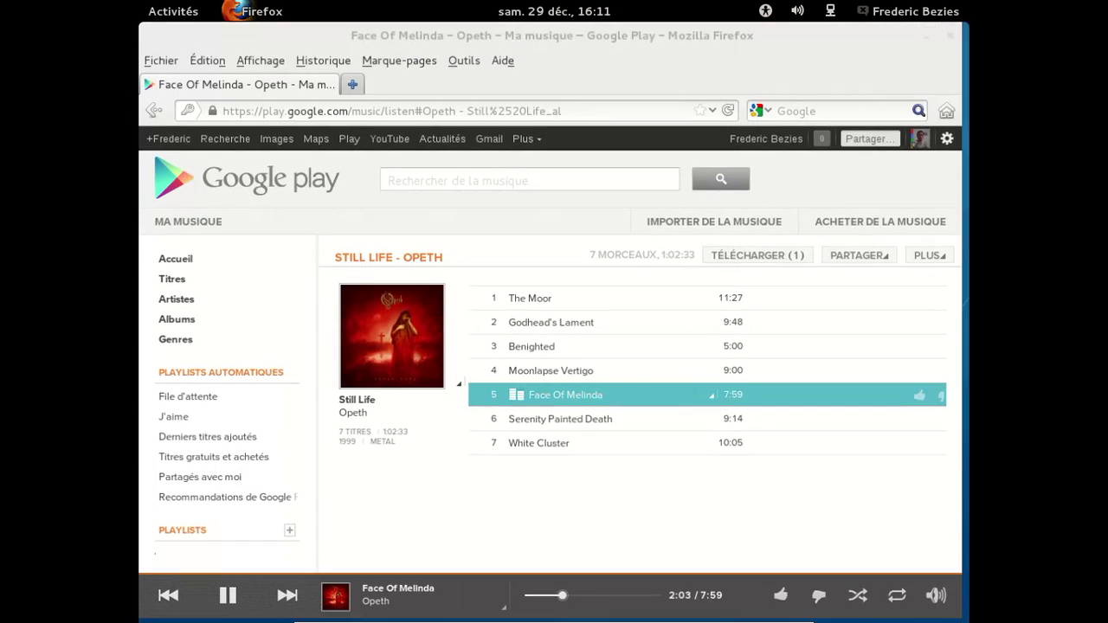
- Open LibreOffice Writer, view its About information, and close it again
click(160, 14)
click(167, 326)
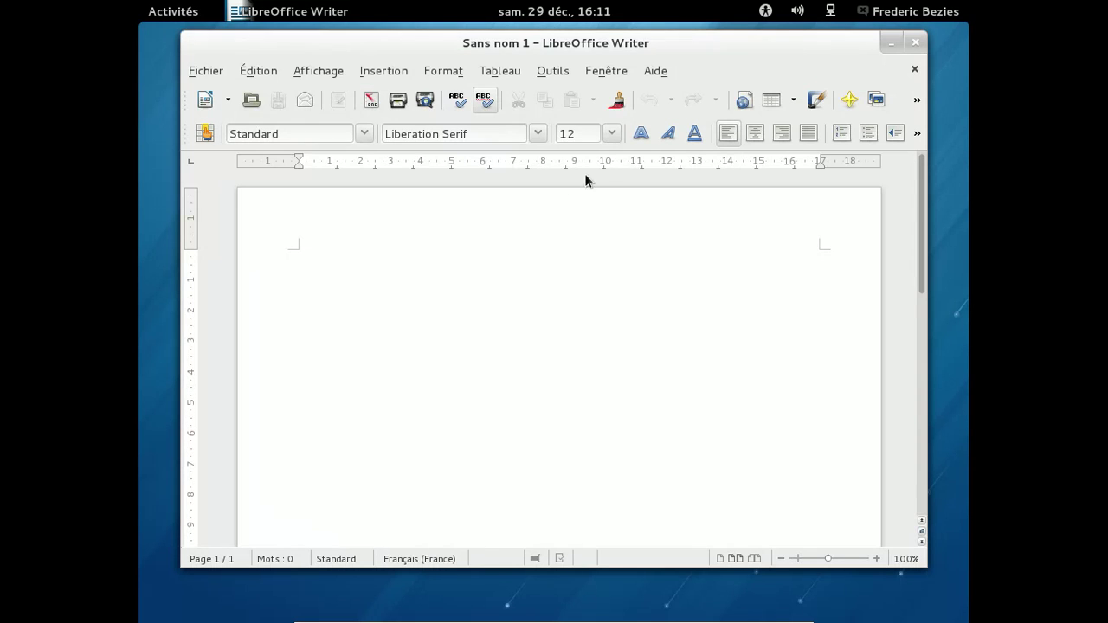
click(651, 70)
click(667, 184)
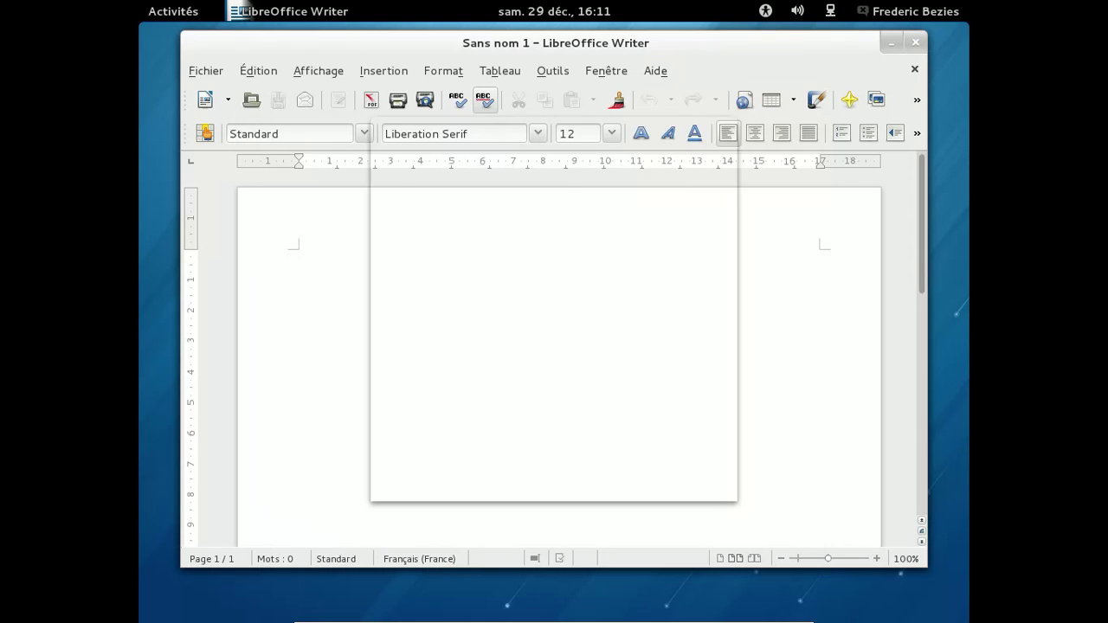
click(679, 471)
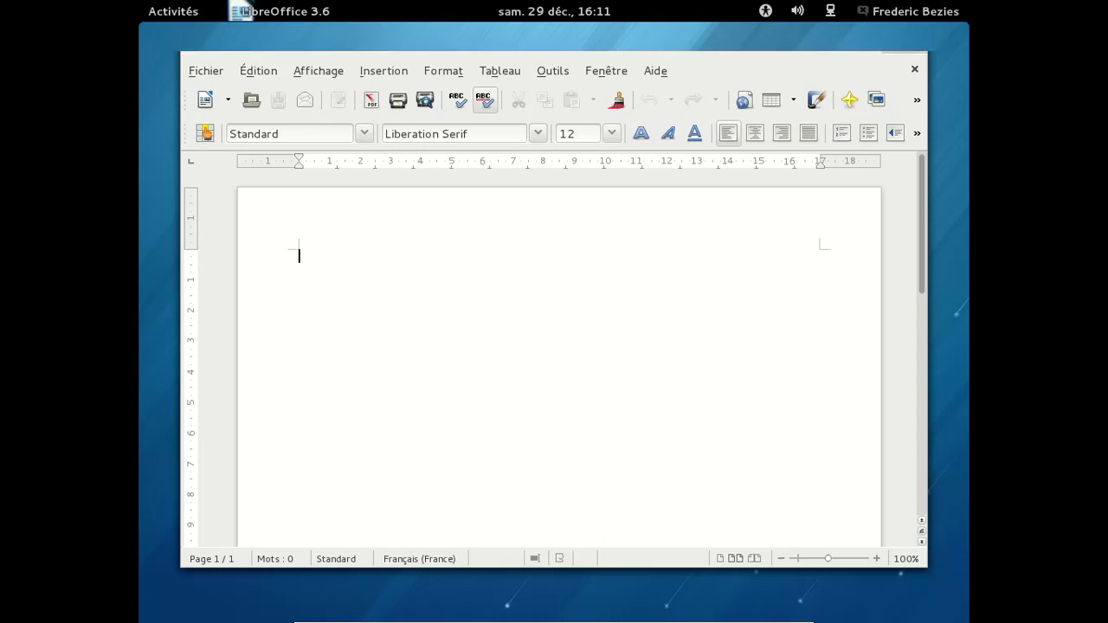
click(914, 42)
- Launch the Logiciels package installer by searching the activities overview for "log"
click(173, 11)
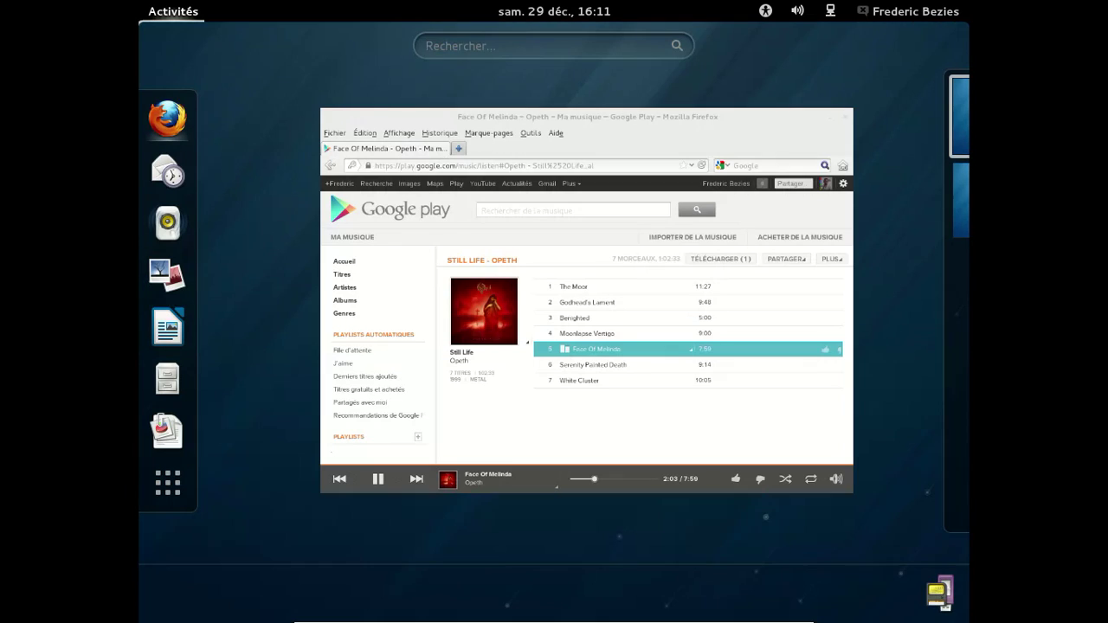
text(lgoi)
key(BackSpace)
key(BackSpace)
key(BackSpace)
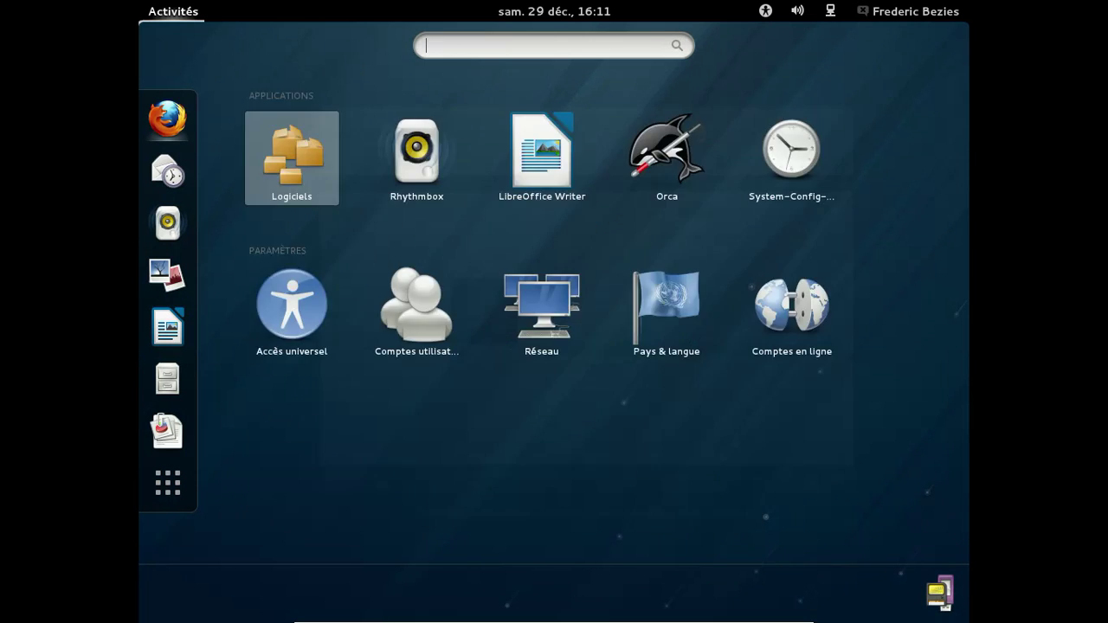
text(glmo)
key(BackSpace)
key(BackSpace)
key(BackSpace)
key(BackSpace)
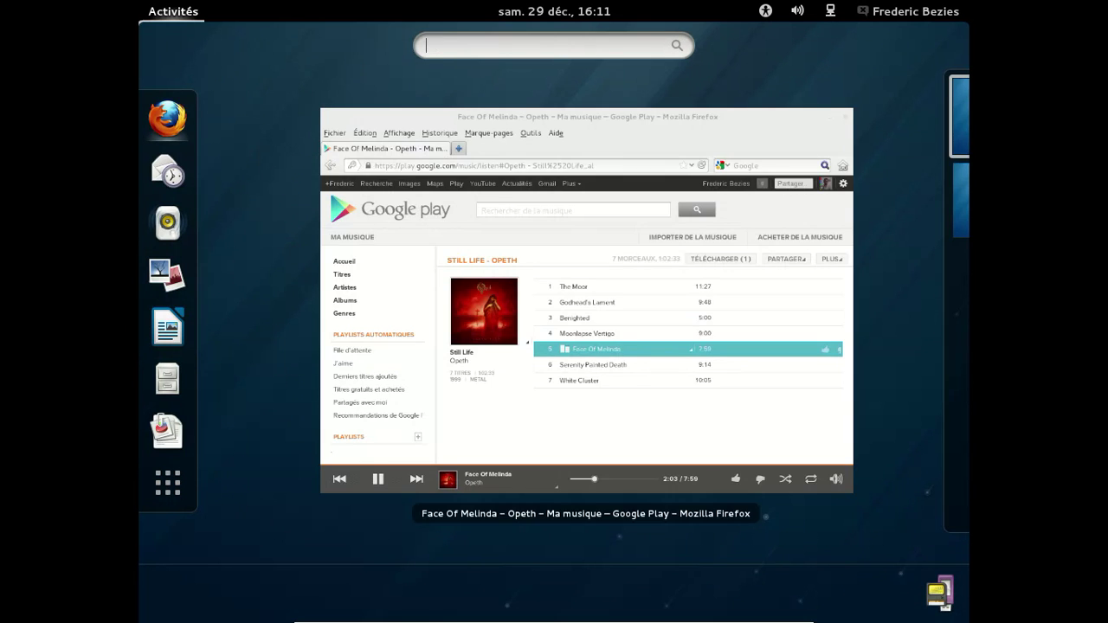
text(log)
key(Return)
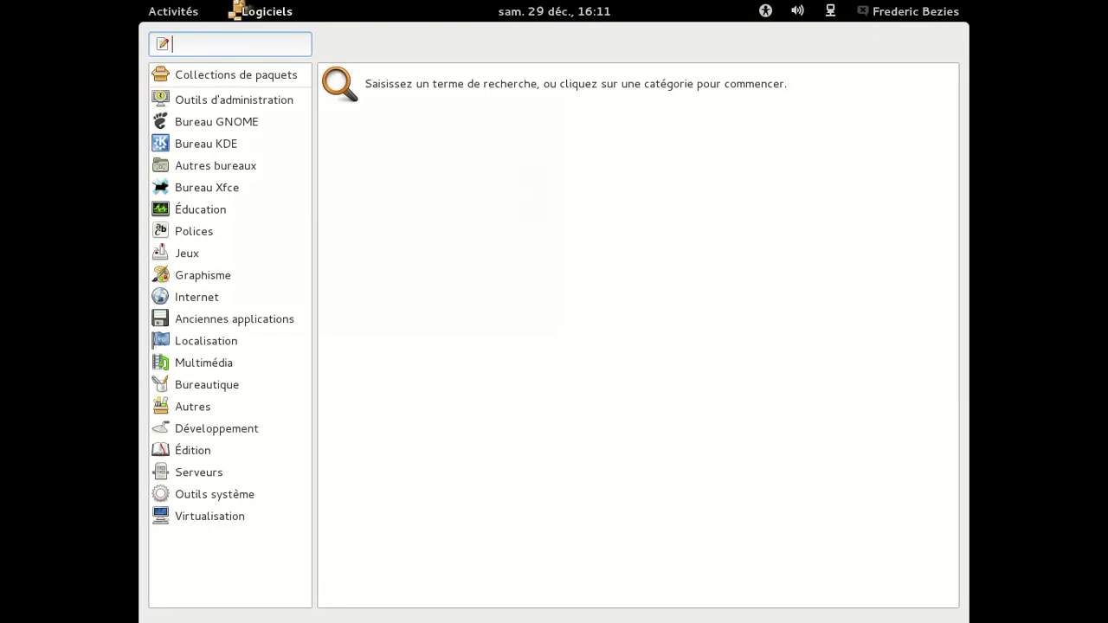
- View the About information of Logiciels and search its packages for "gimp"
click(260, 11)
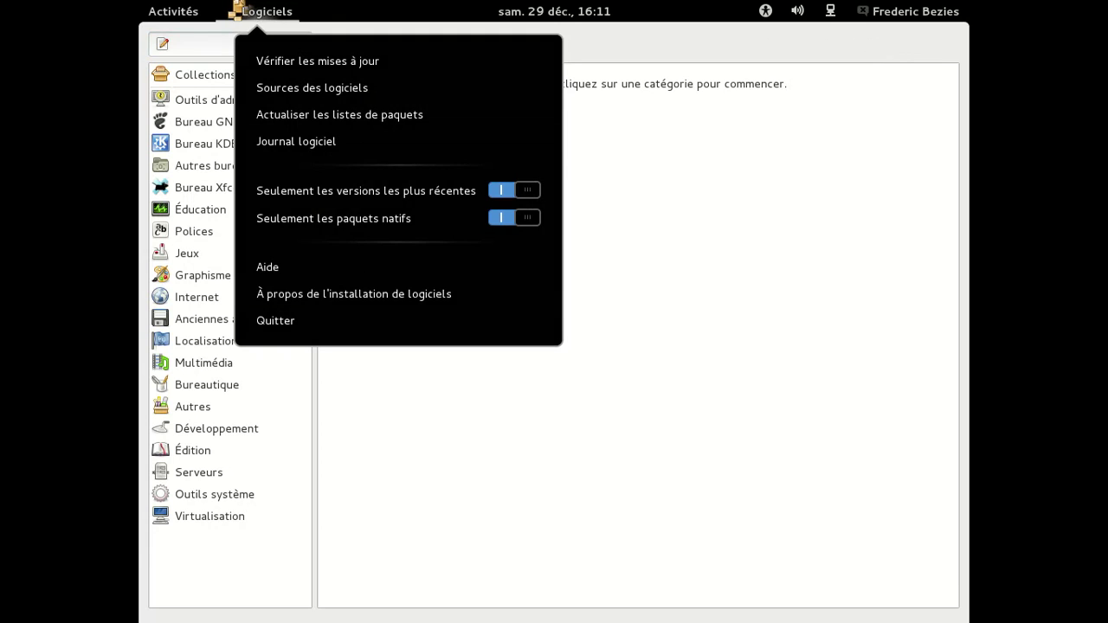
click(359, 295)
click(678, 406)
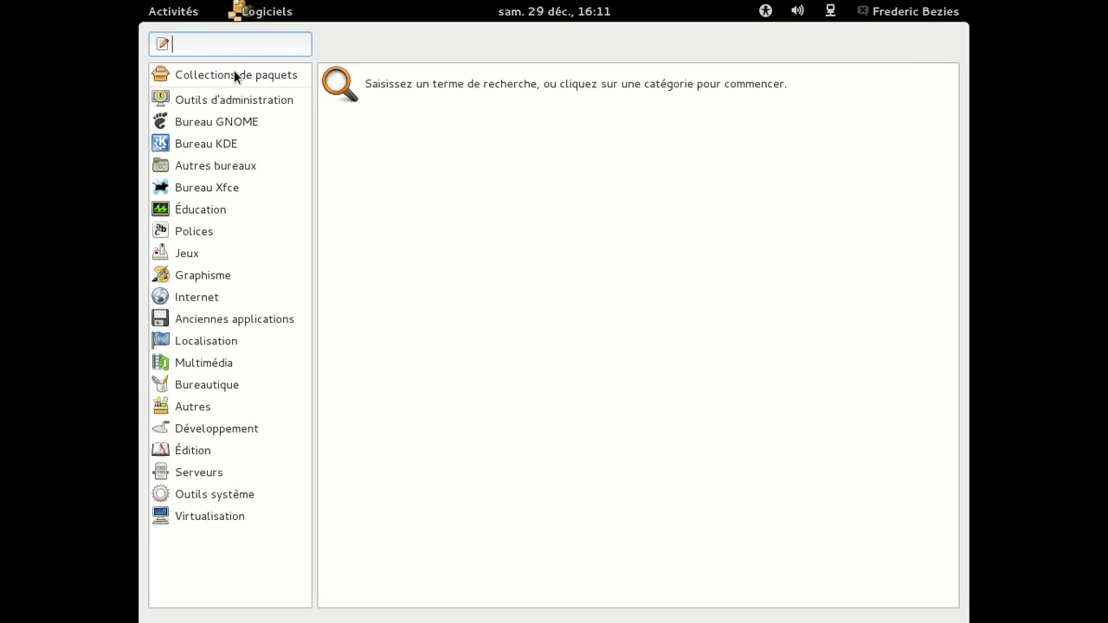
text(gimp)
key(Return)
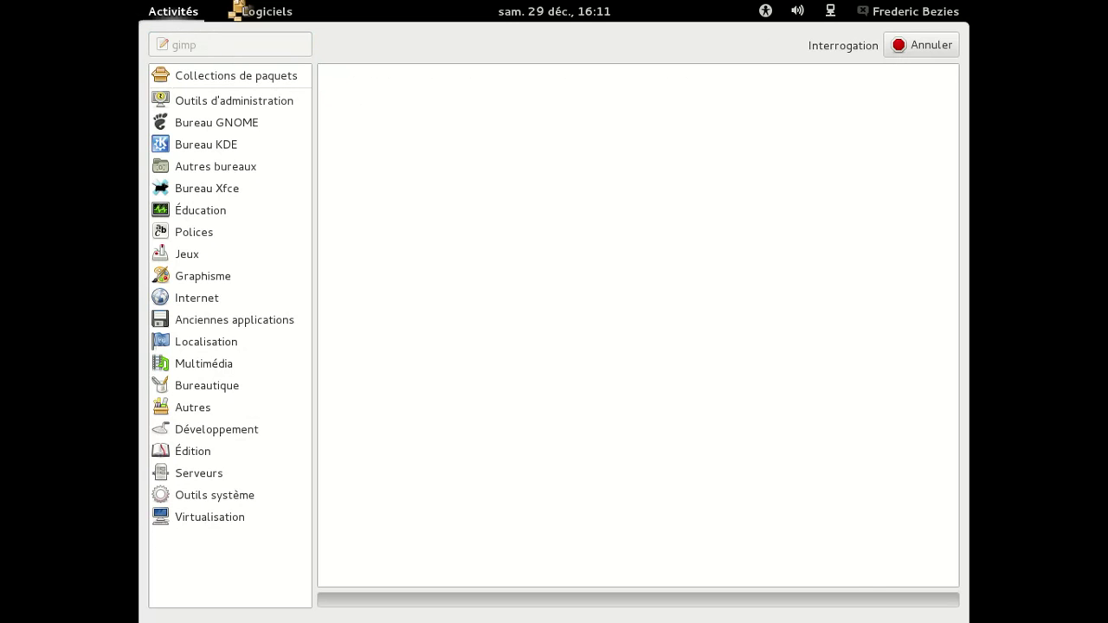
- Launch the VLC media player by searching for "vl" and save its network privacy policy with media information download allowed
click(173, 11)
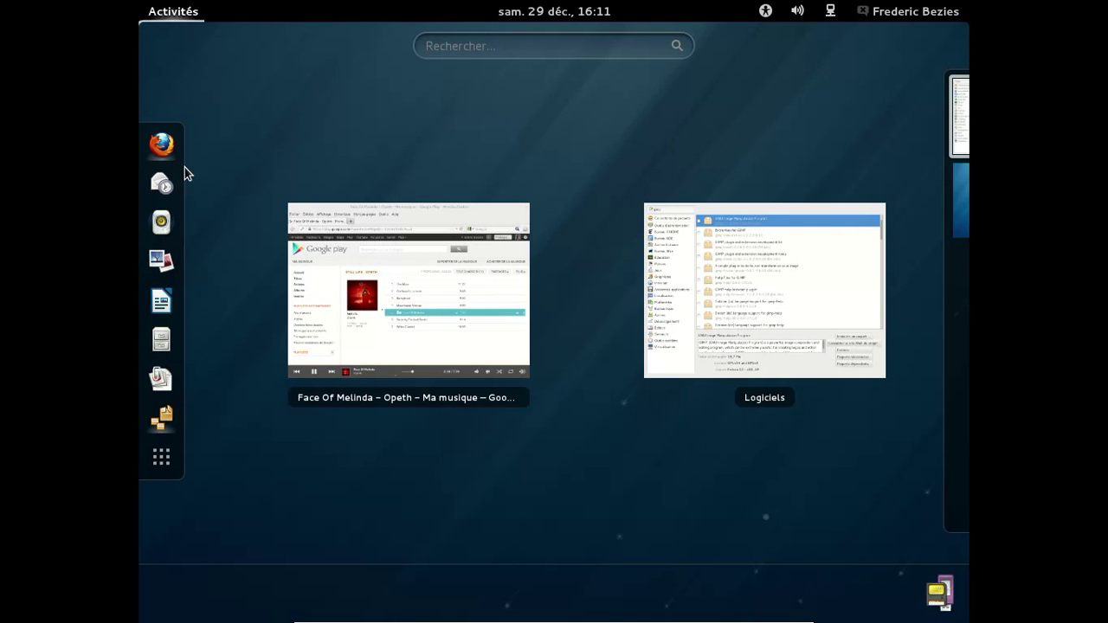
click(455, 46)
text(vl)
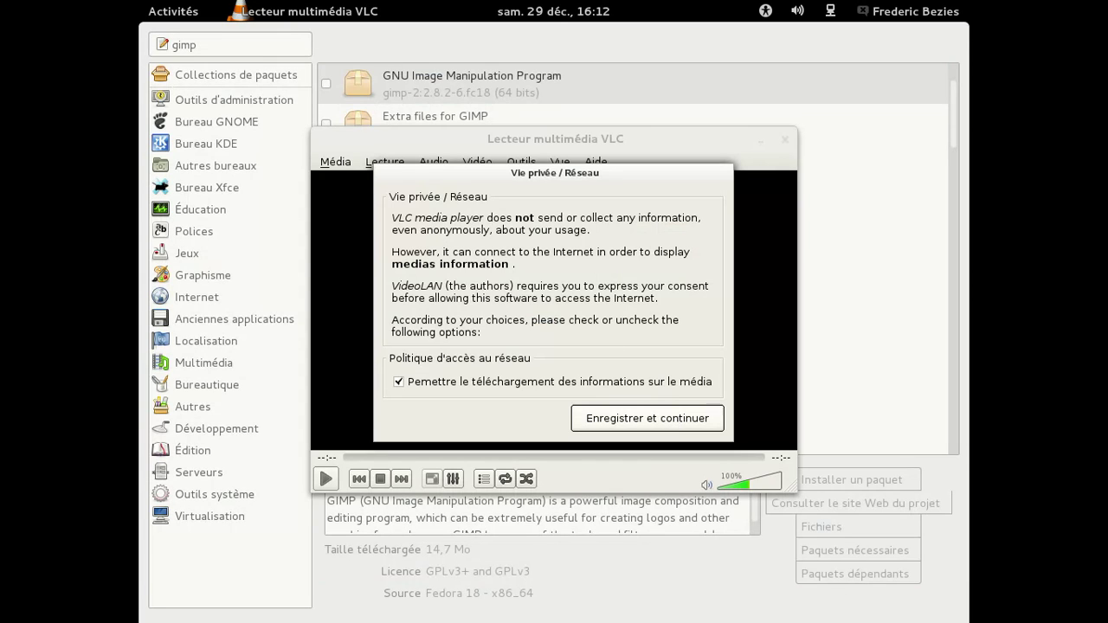
click(676, 418)
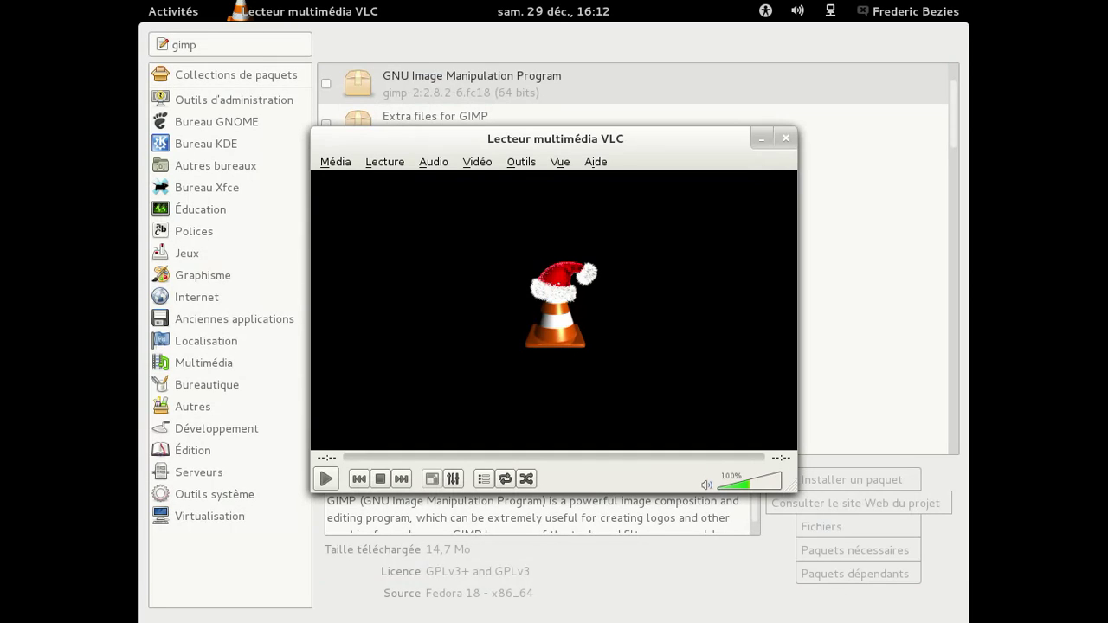
- View the About information of VLC, close it, and close the VLC media player
click(596, 162)
click(614, 204)
click(773, 493)
click(785, 138)
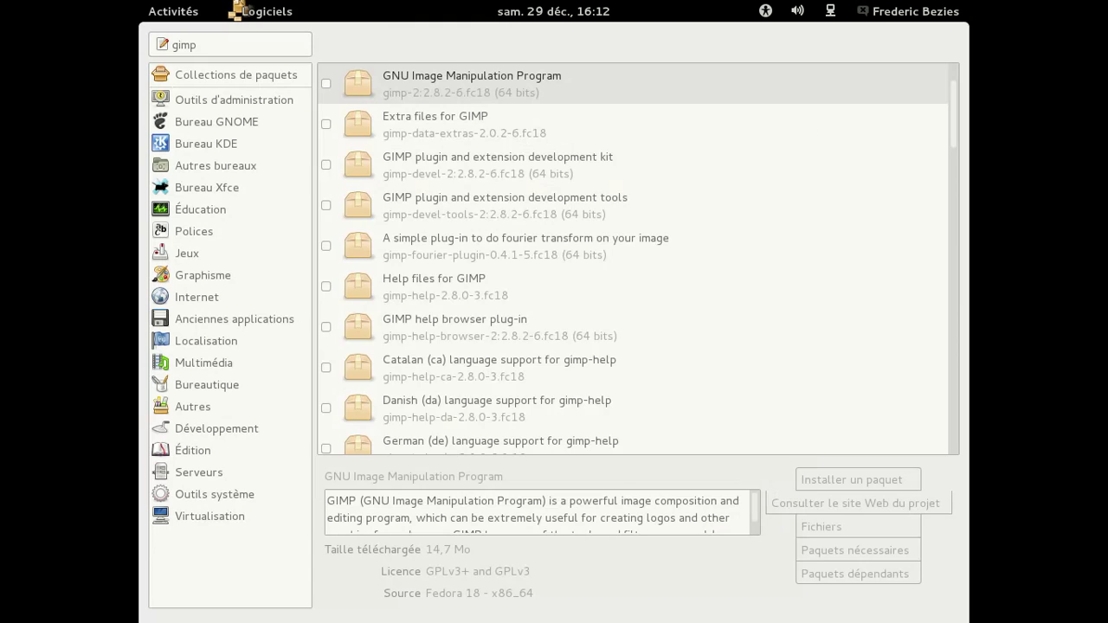
- Install GNU Image Manipulation Program, Extra files for GIMP and French (fr) language support for gimp-help, authenticating with the account password
click(325, 84)
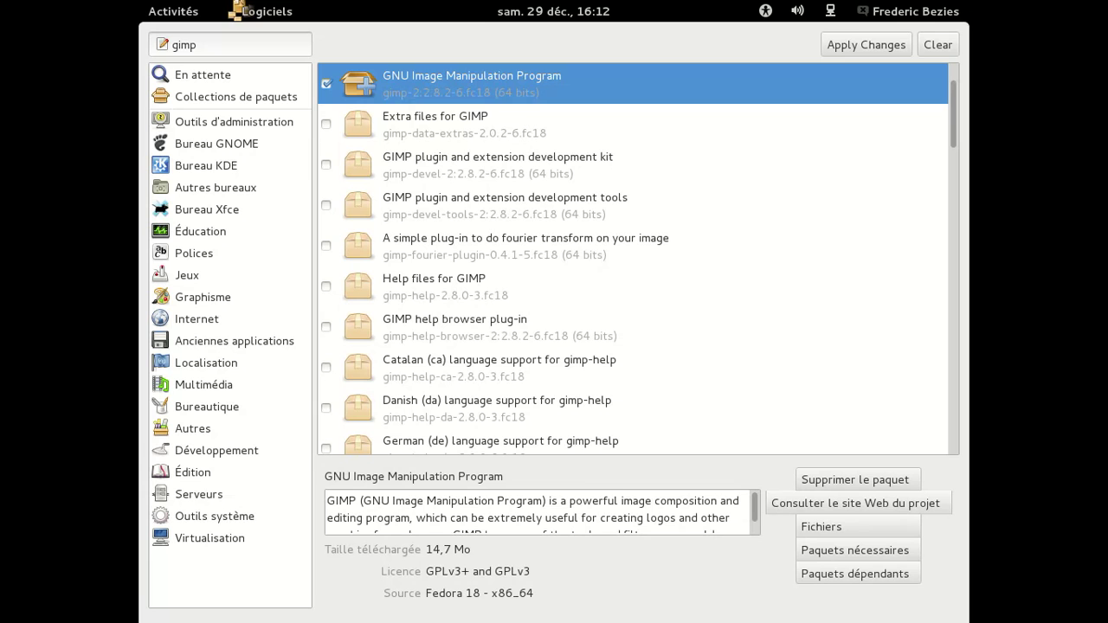
click(326, 124)
scroll(632, 259, down, 5)
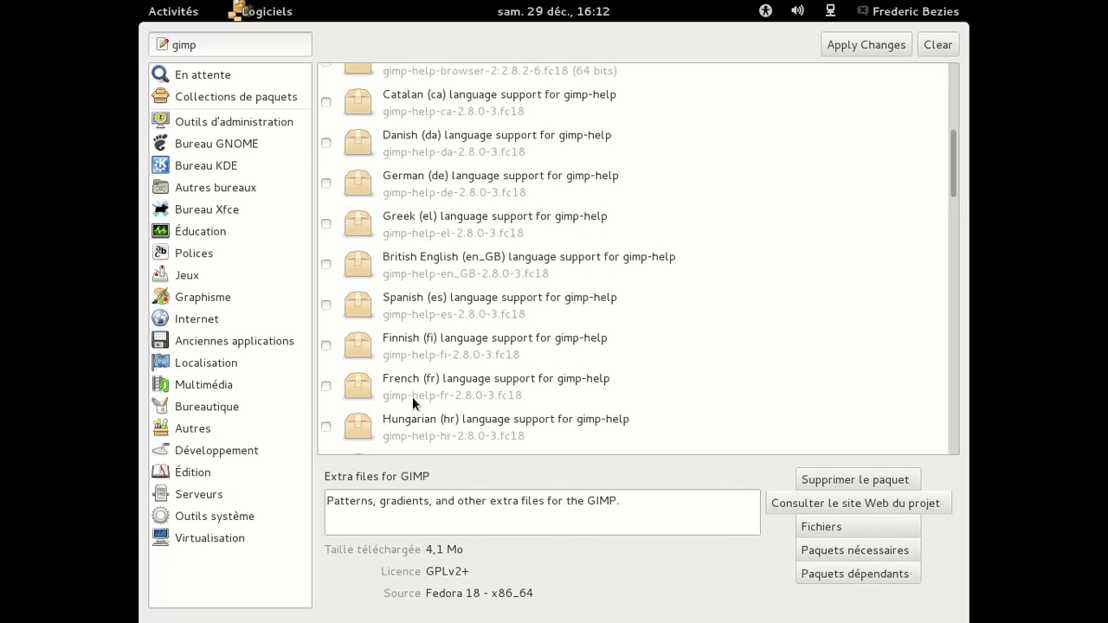
click(323, 385)
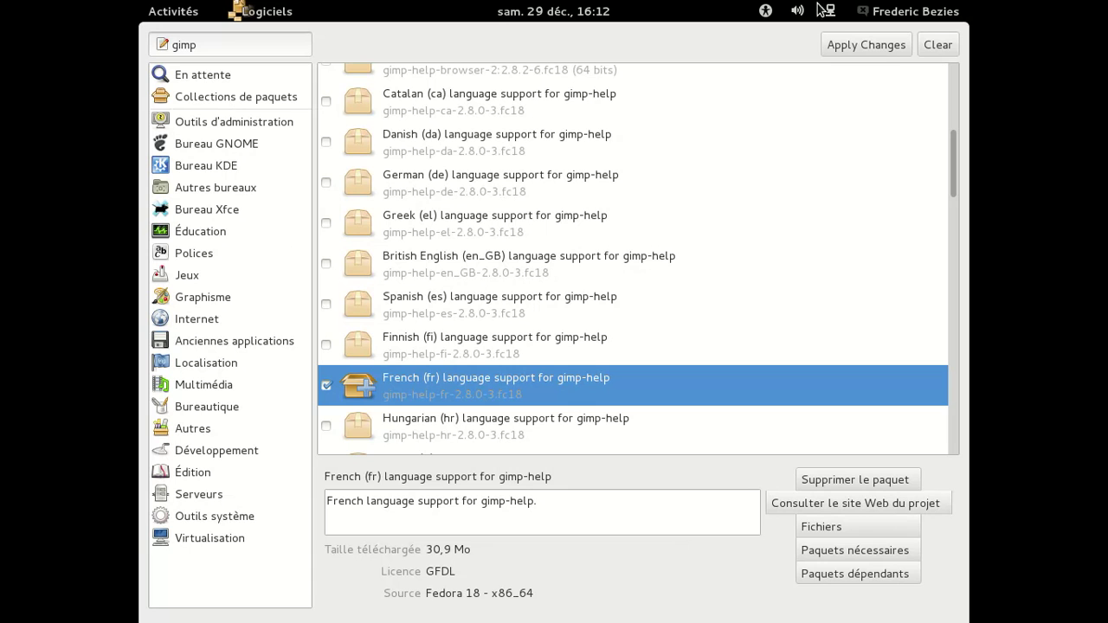
click(878, 45)
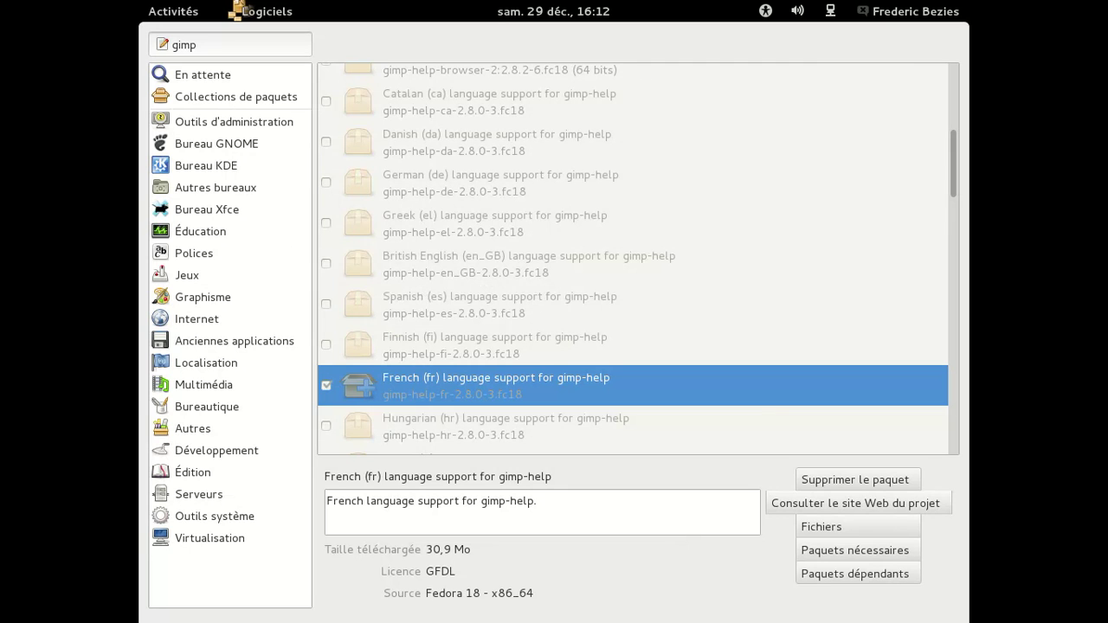
text(********)
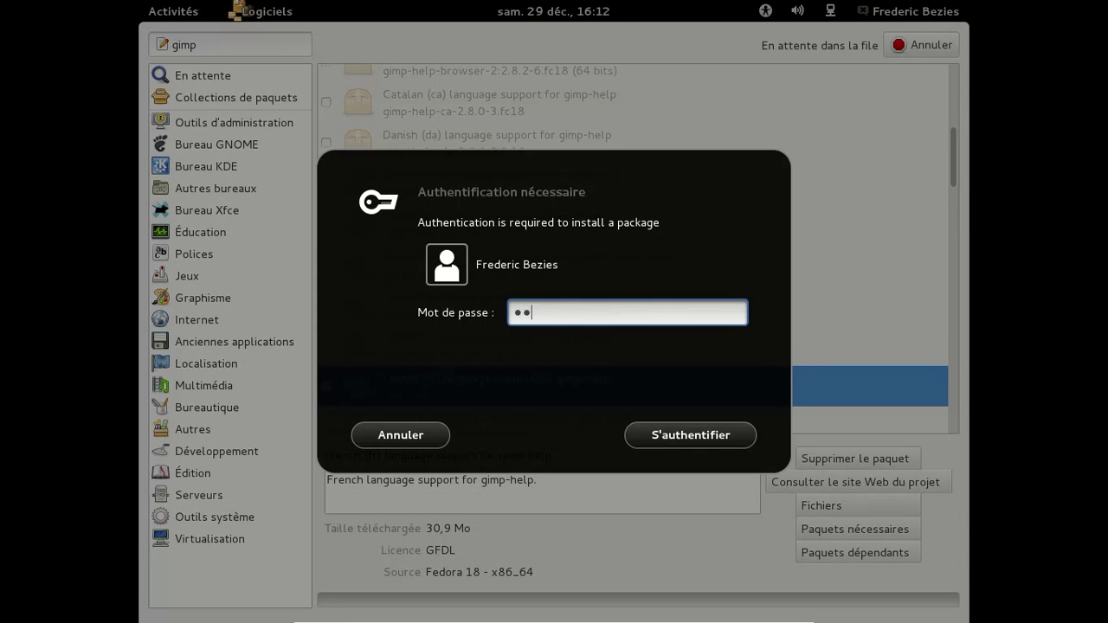
key(Return)
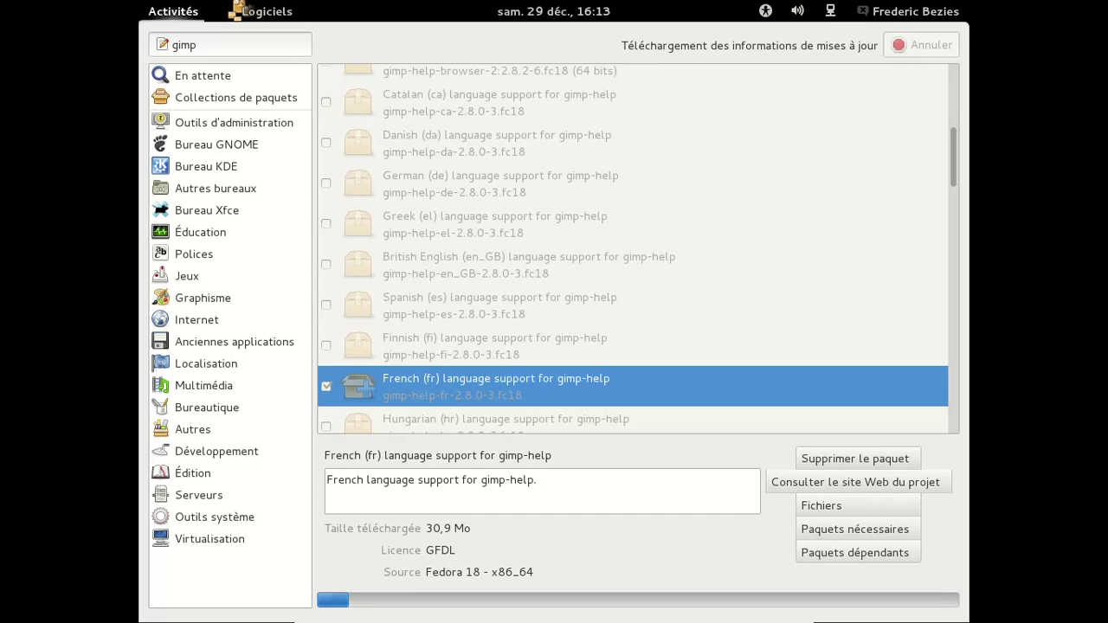
- Close the Google Play browser window and launch the Pare-feu firewall tool from the applications list, authenticating with the account password
click(161, 12)
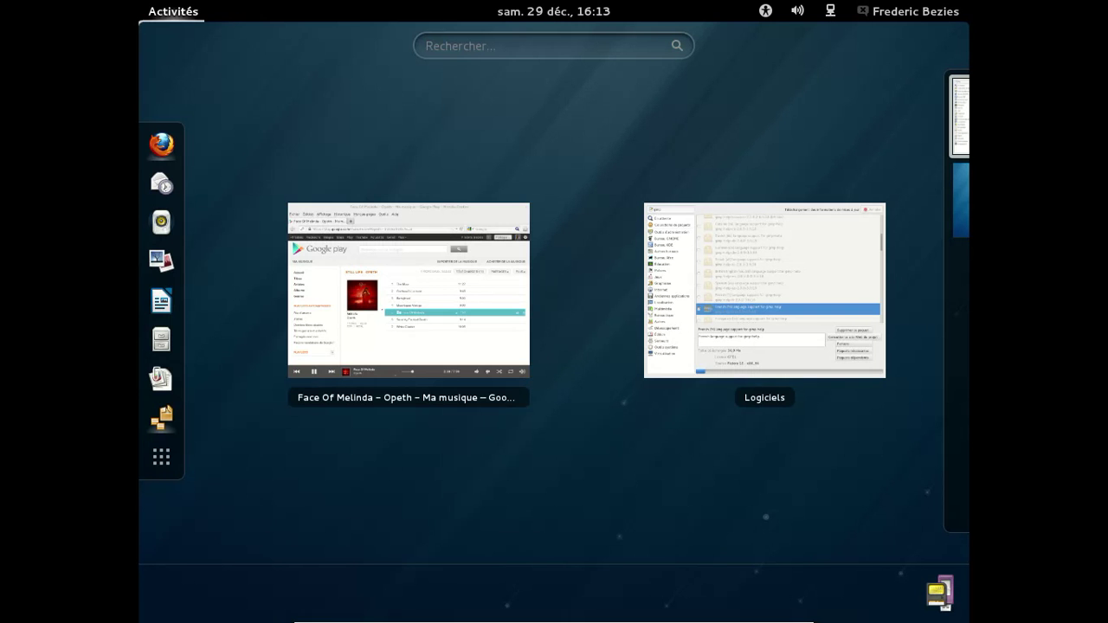
click(526, 205)
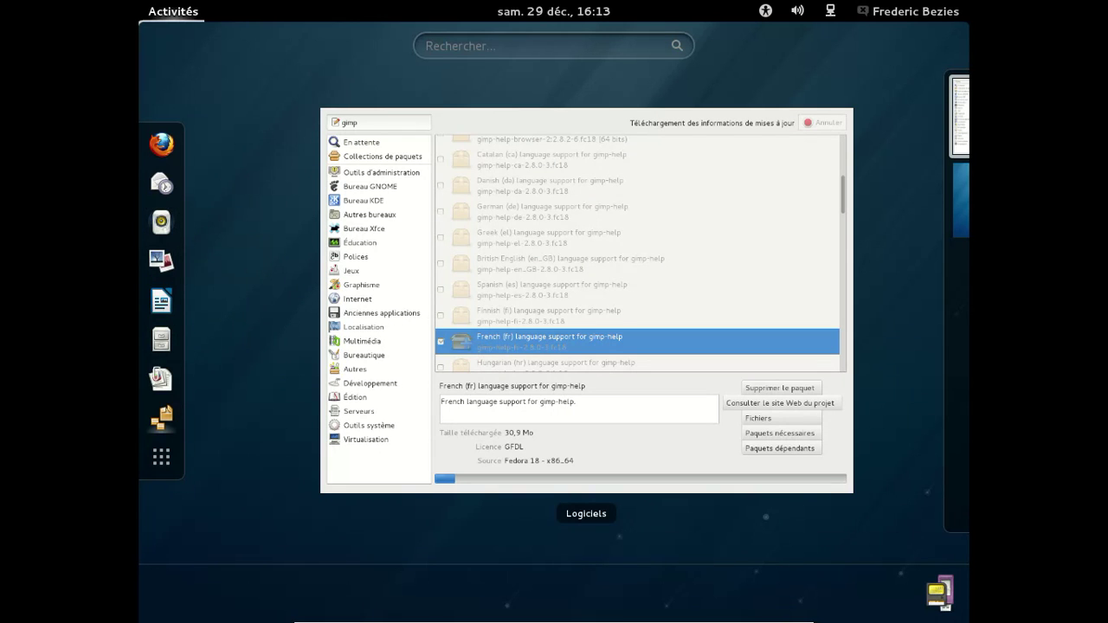
click(161, 456)
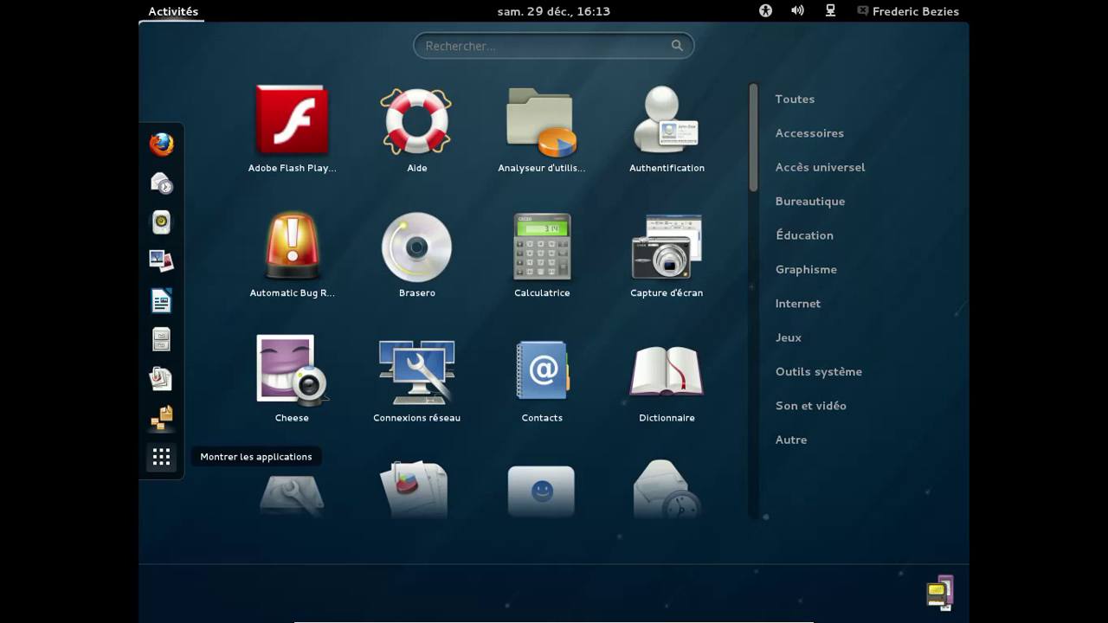
drag(749, 136, 735, 359)
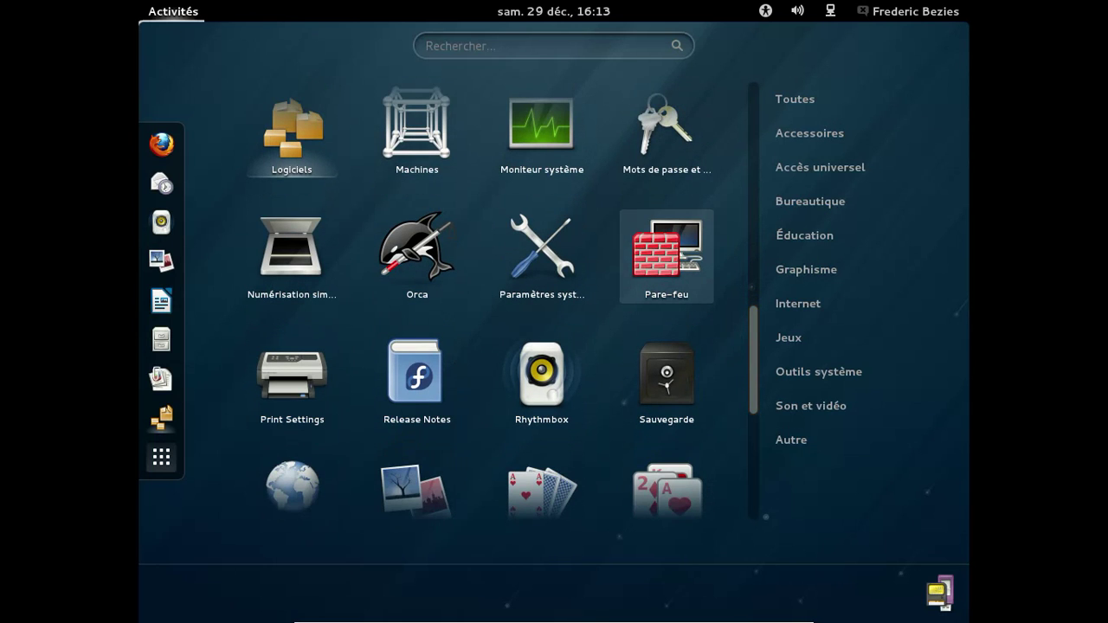
click(671, 263)
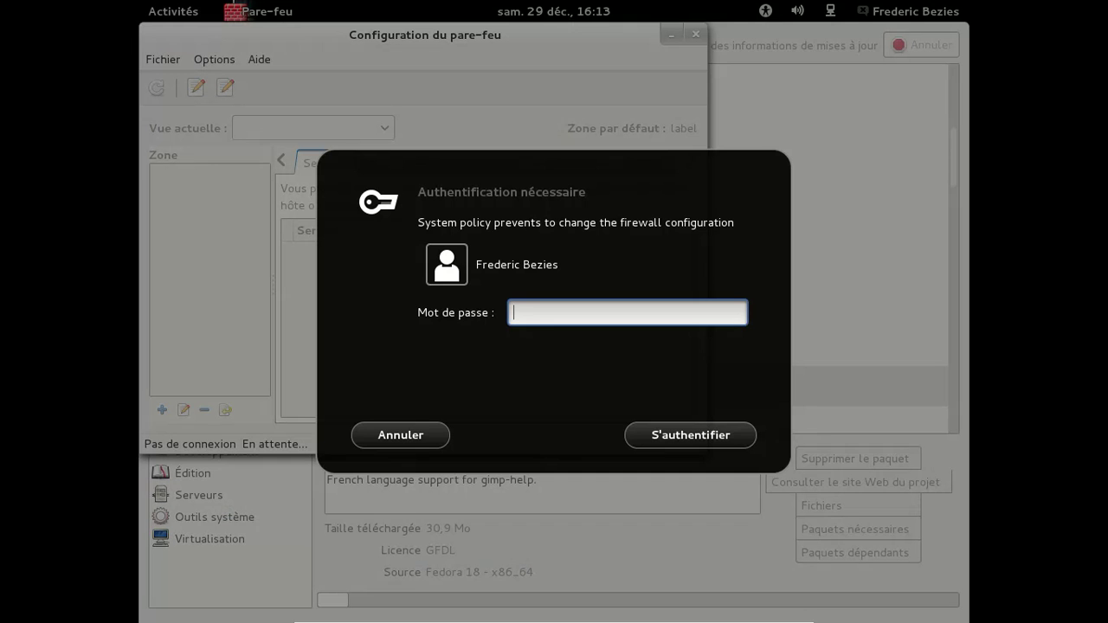
text(********)
key(Return)
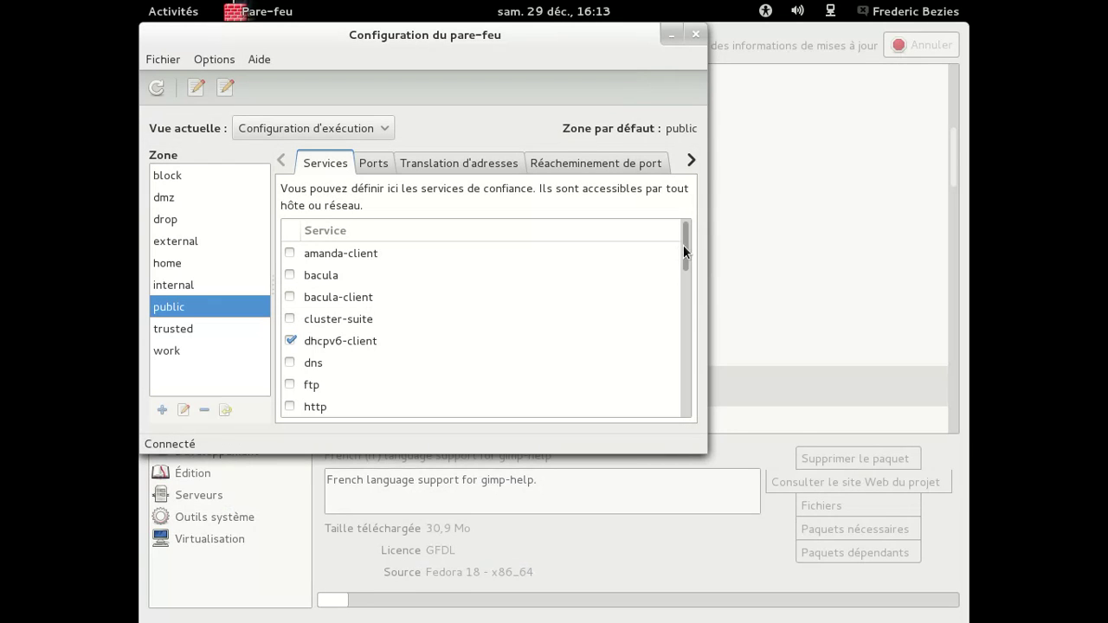
- Examine the public zone's services, ports, address translation and port forwarding, plus the services of the block and dmz zones
scroll(672, 354, down, 10)
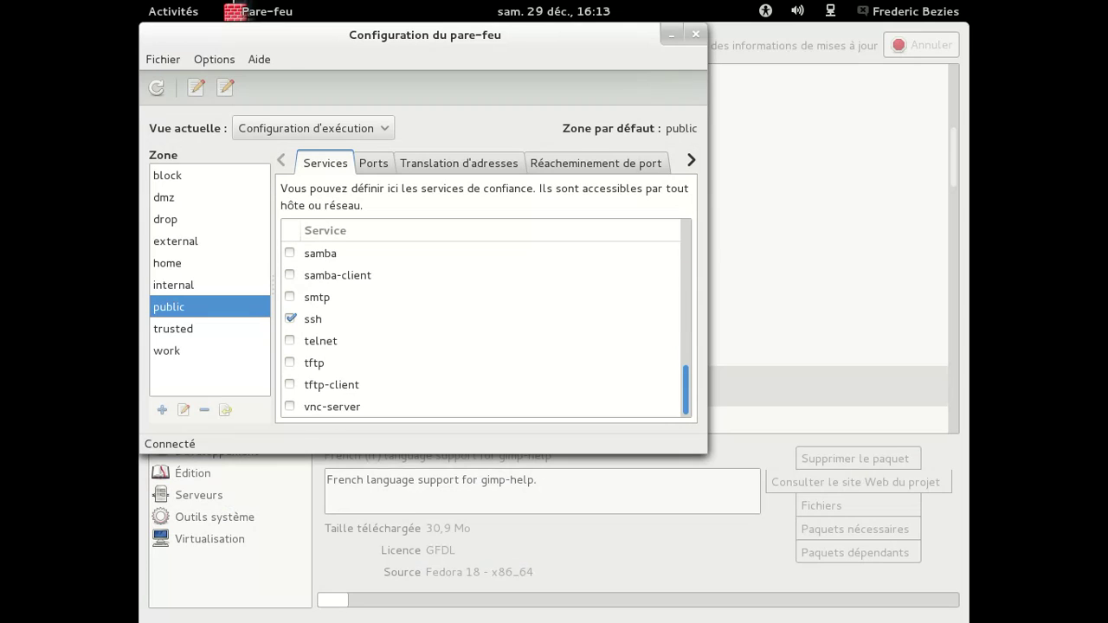
click(370, 164)
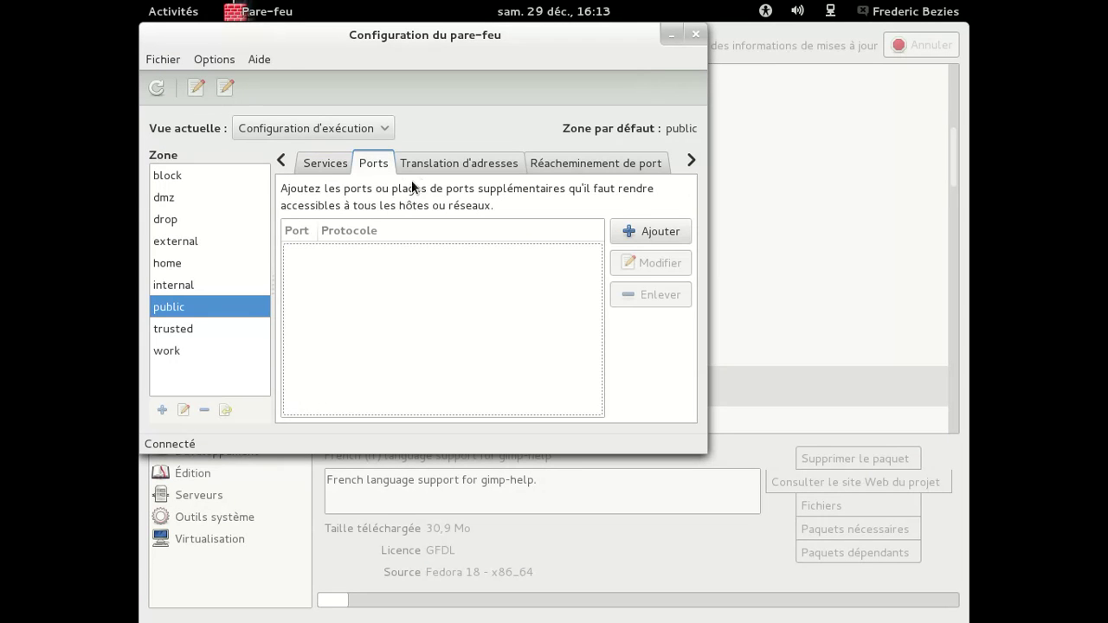
click(459, 162)
click(553, 166)
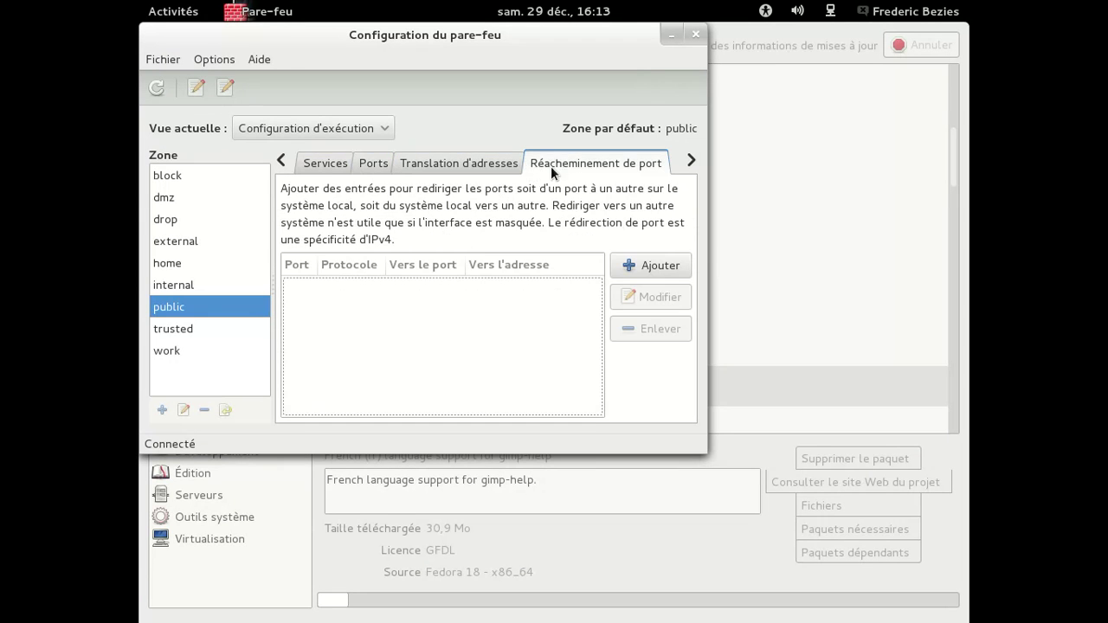
click(327, 166)
click(238, 176)
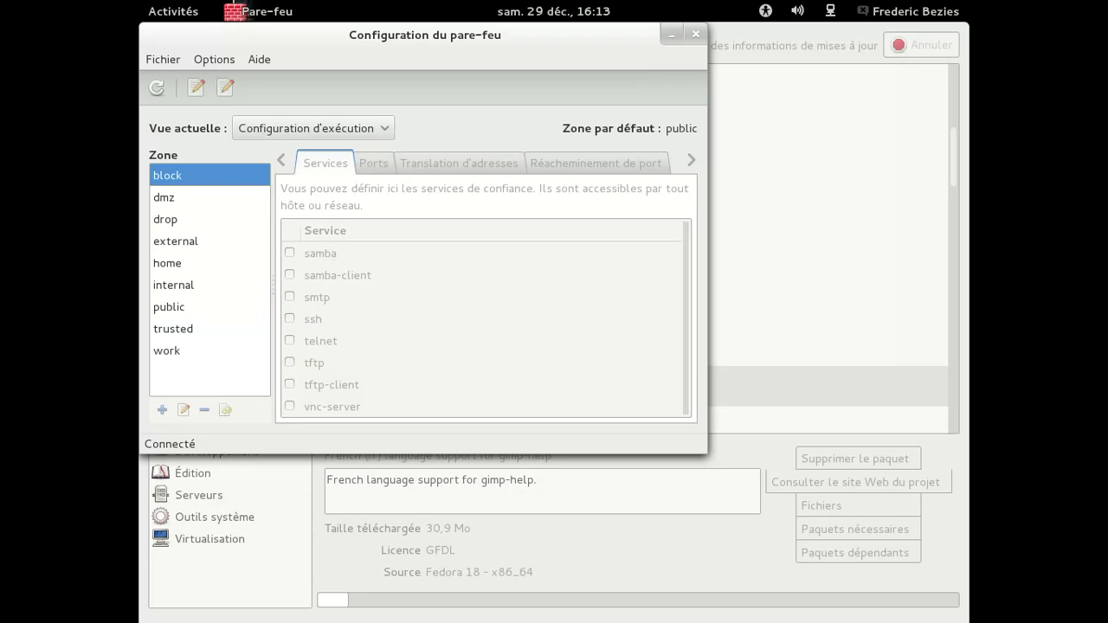
click(226, 197)
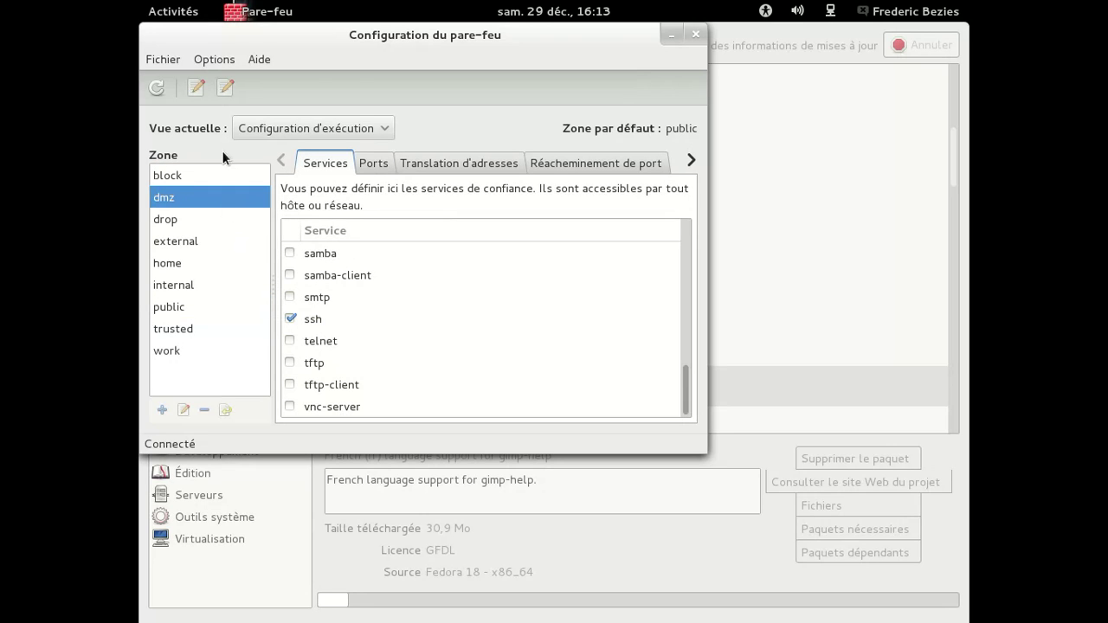
- View the About information of firewall-config and close the firewall configuration
click(262, 61)
click(287, 81)
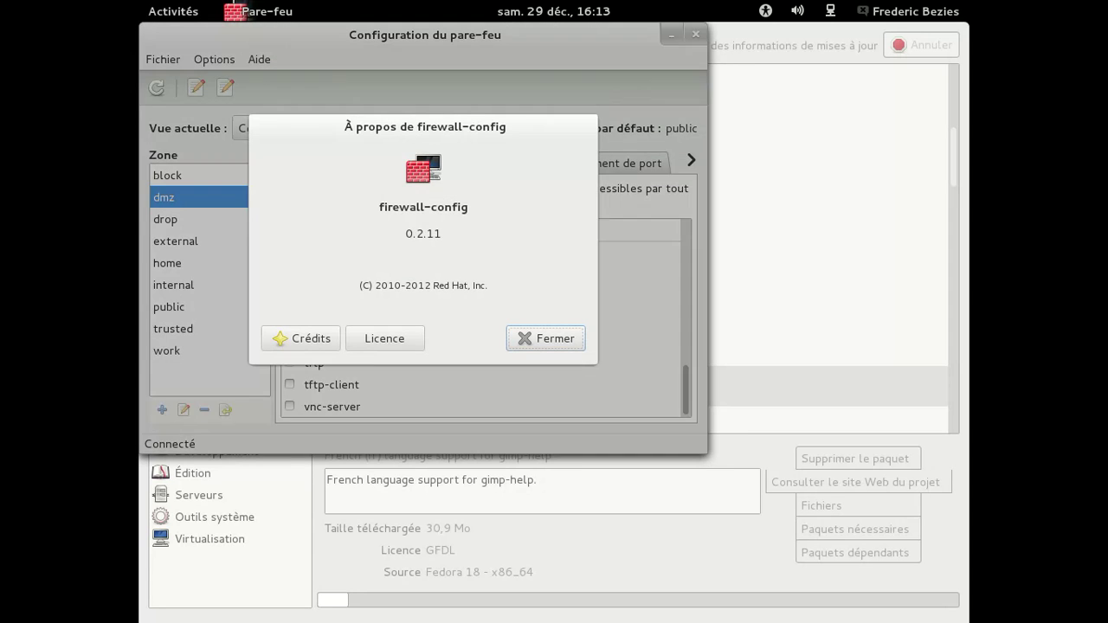
key(Return)
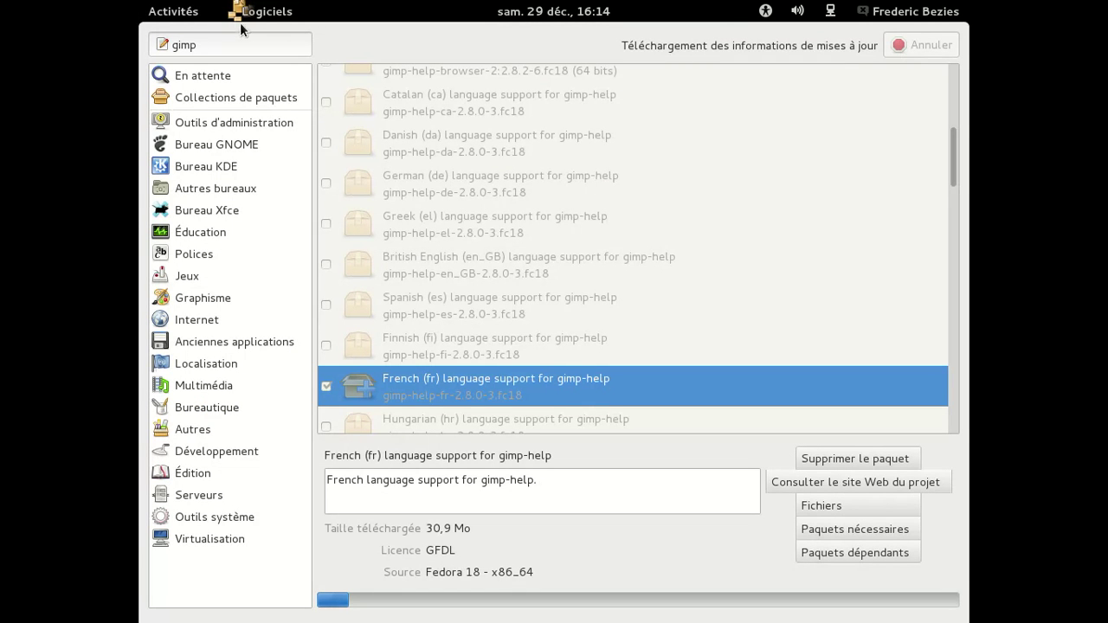
- Launch Shotwell from the activities overview and accept its welcome message with the option not to show it again
click(163, 10)
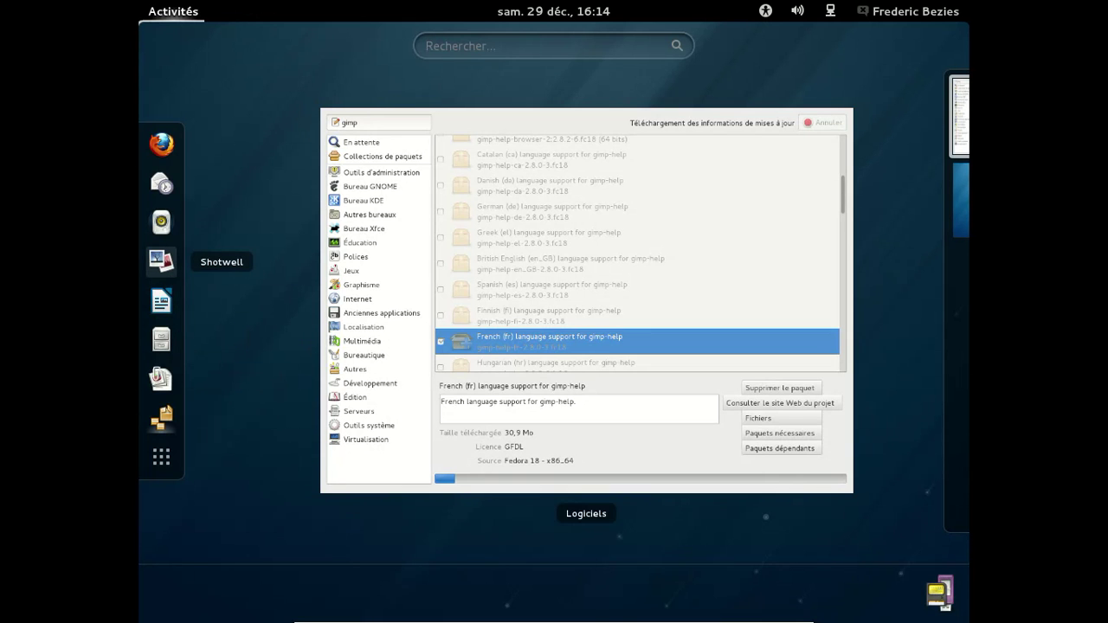
key(Escape)
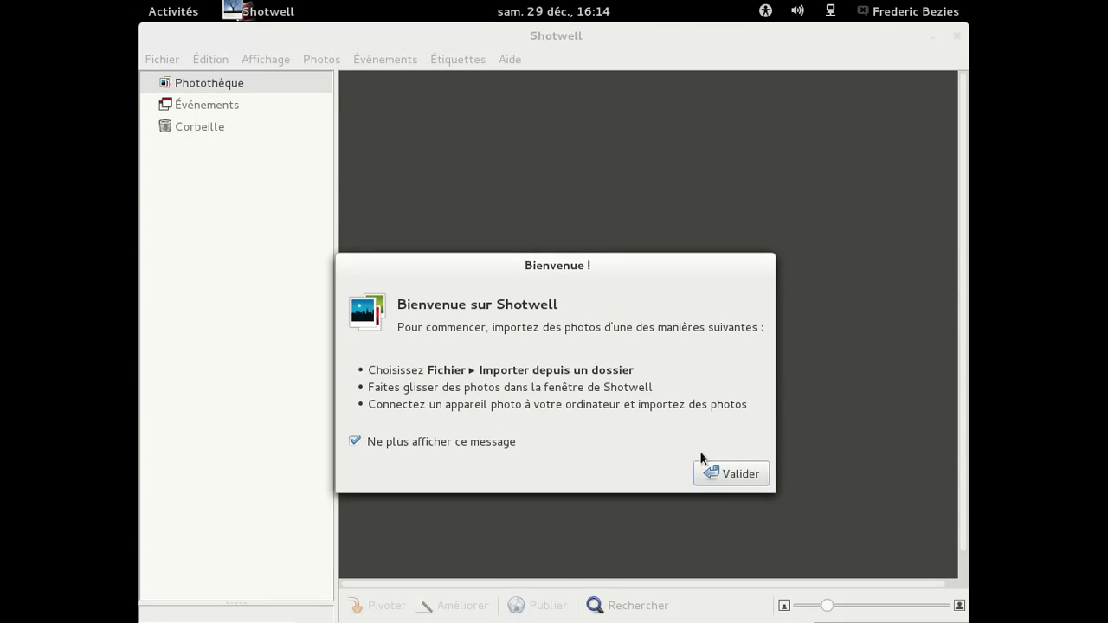
click(729, 474)
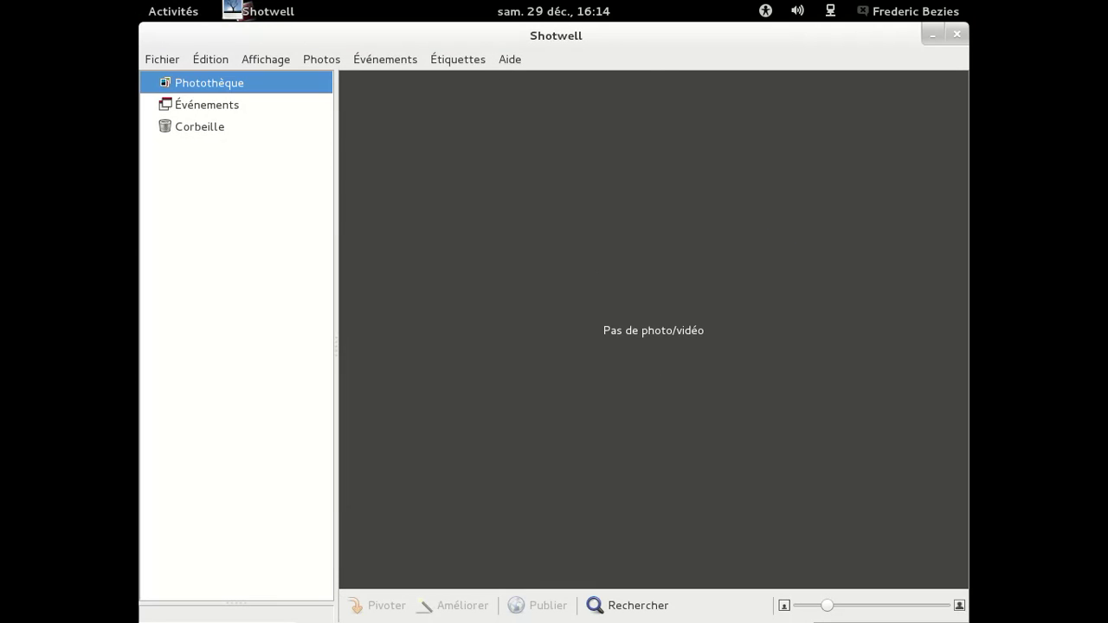
- View the About information of Shotwell and close the photo manager
click(510, 59)
click(536, 158)
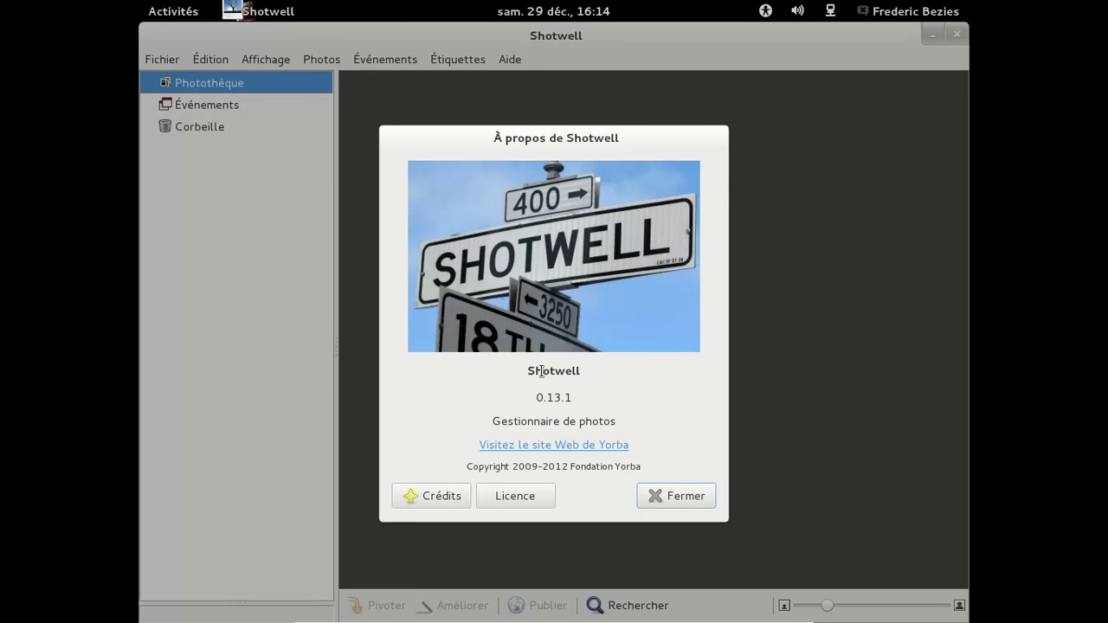
click(684, 495)
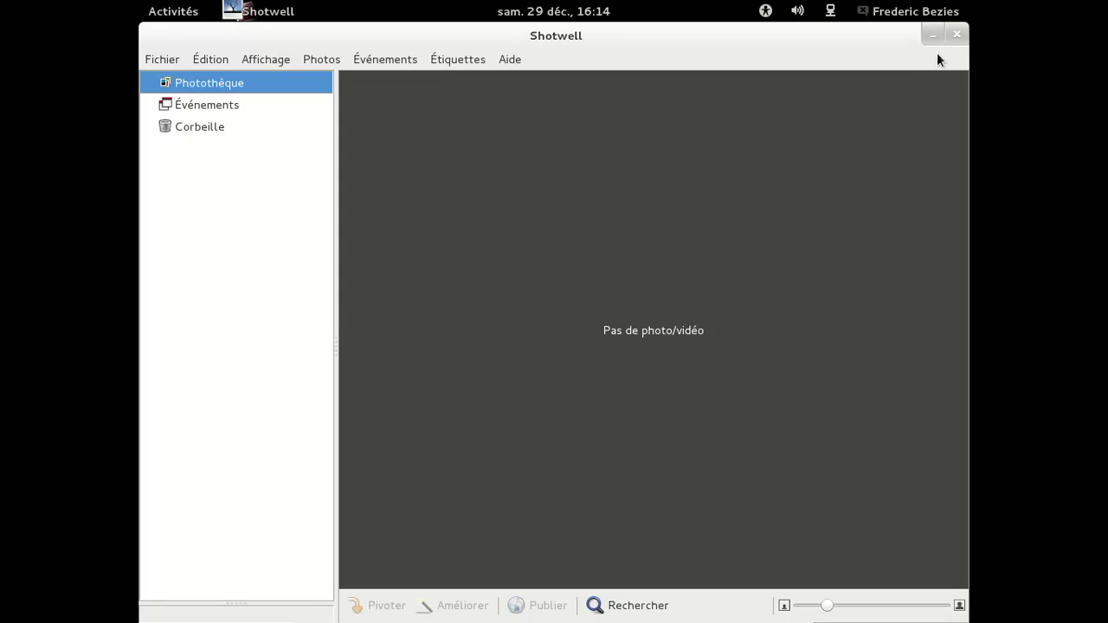
click(954, 38)
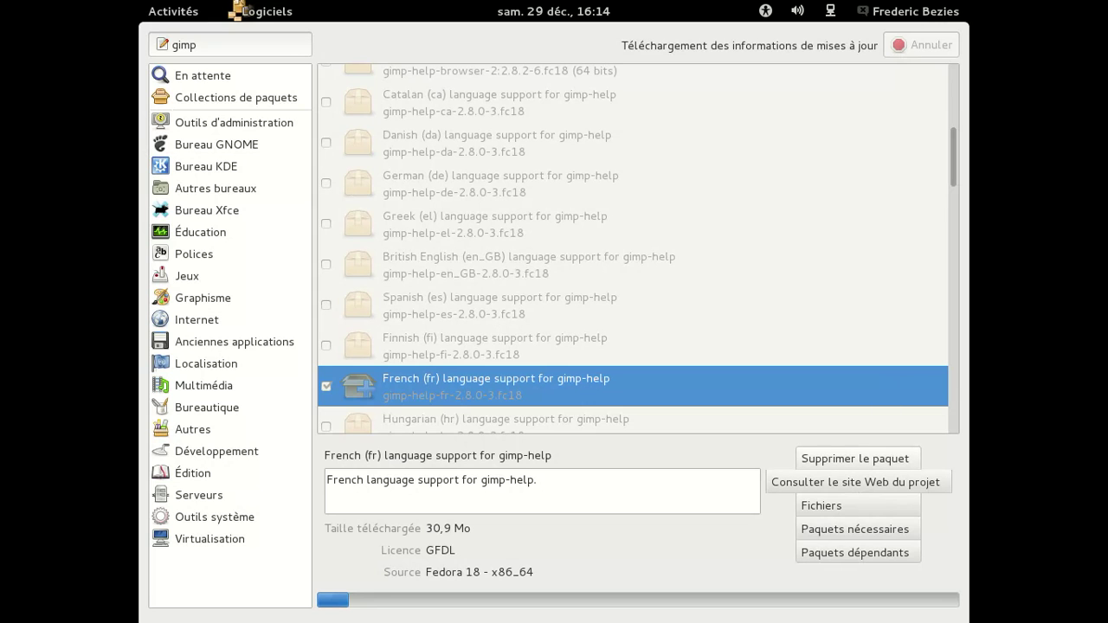
- Check the packages required by the French gimp-help package, dismiss the message, and quit Logiciels
click(836, 554)
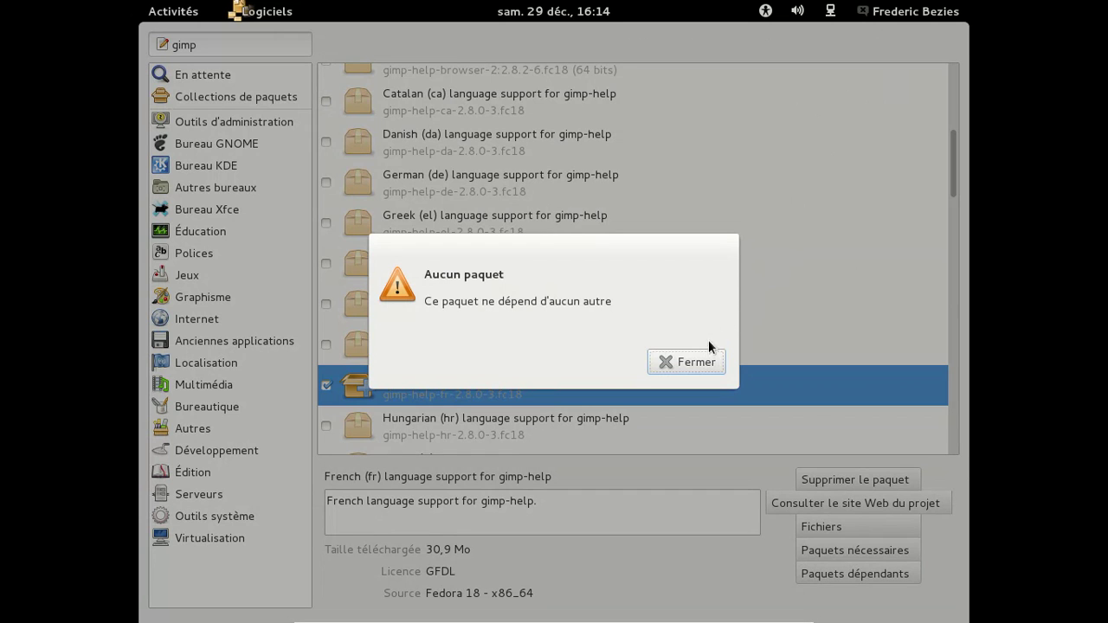
click(696, 368)
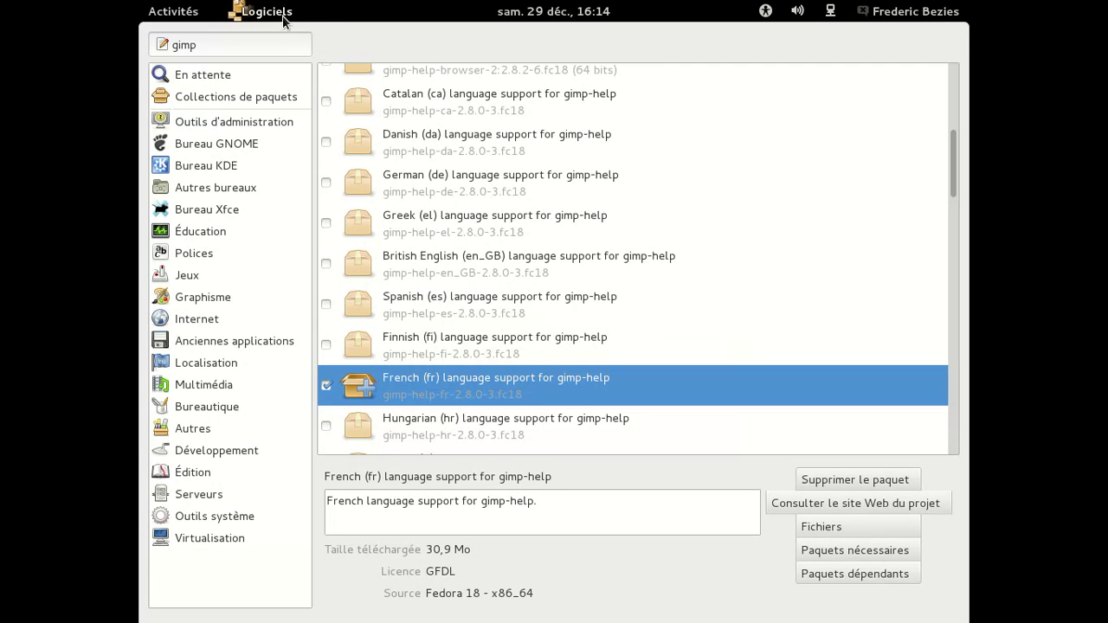
click(259, 11)
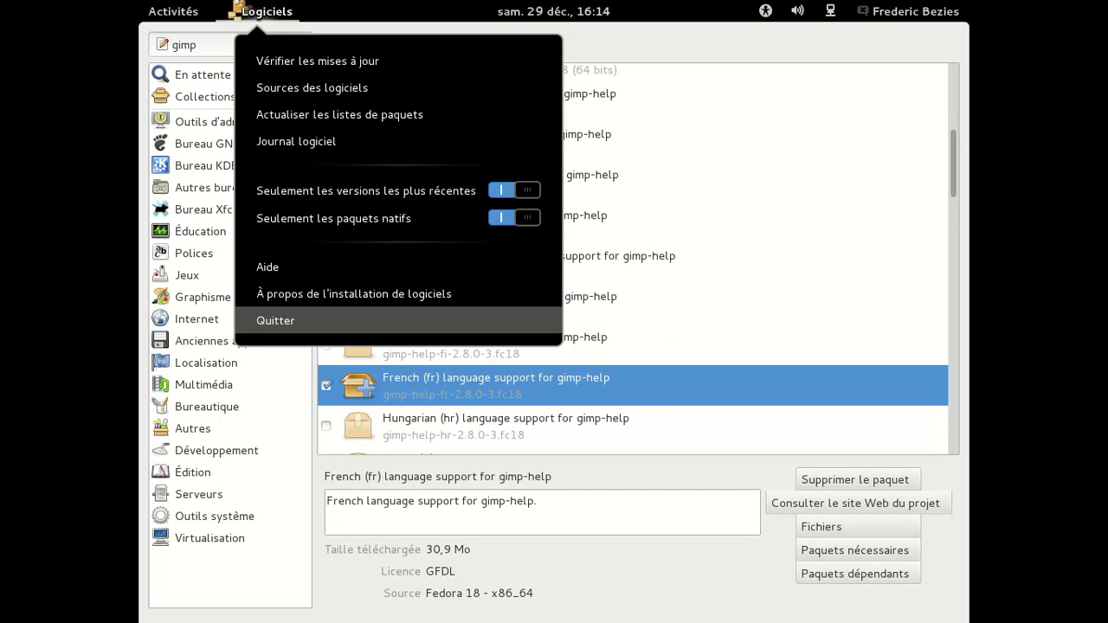
click(277, 319)
click(685, 370)
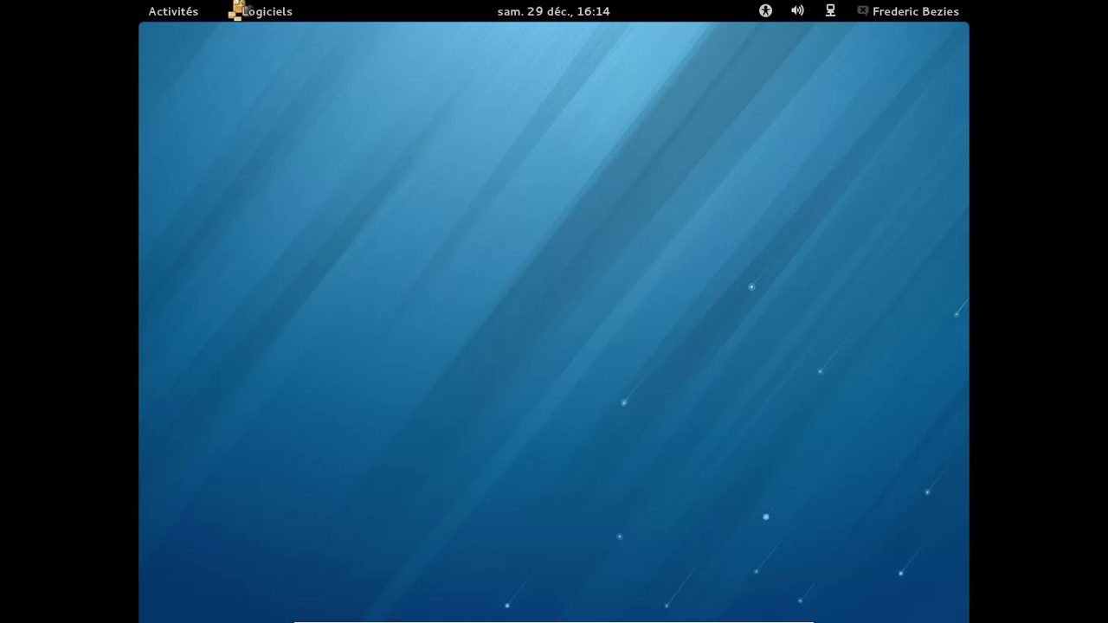
- Launch the Terminal by searching the activities overview for "term"
click(184, 11)
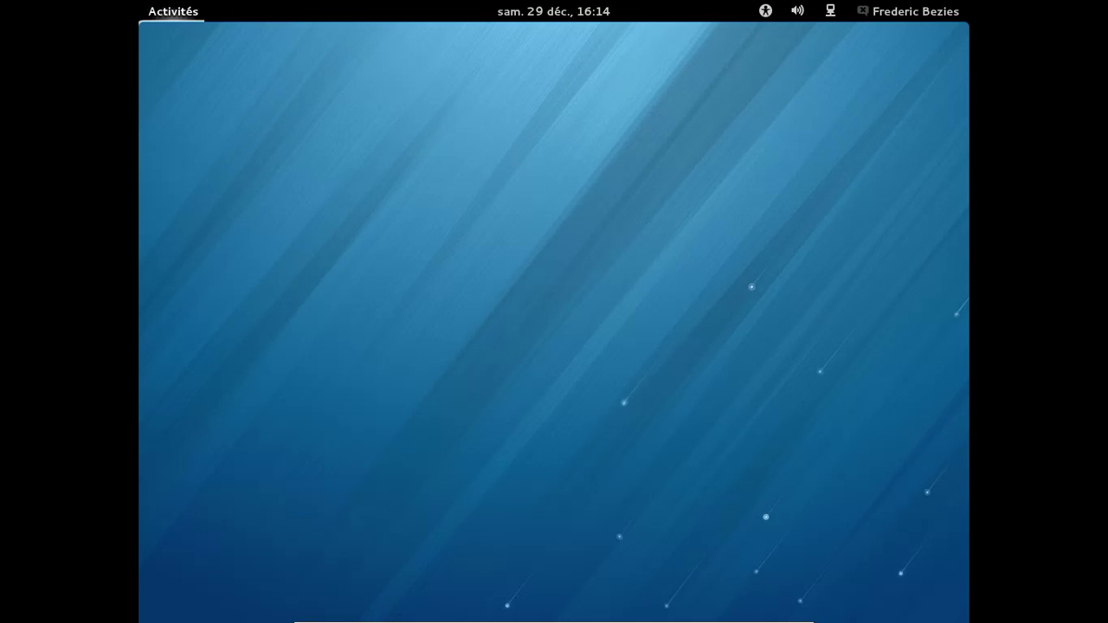
click(460, 45)
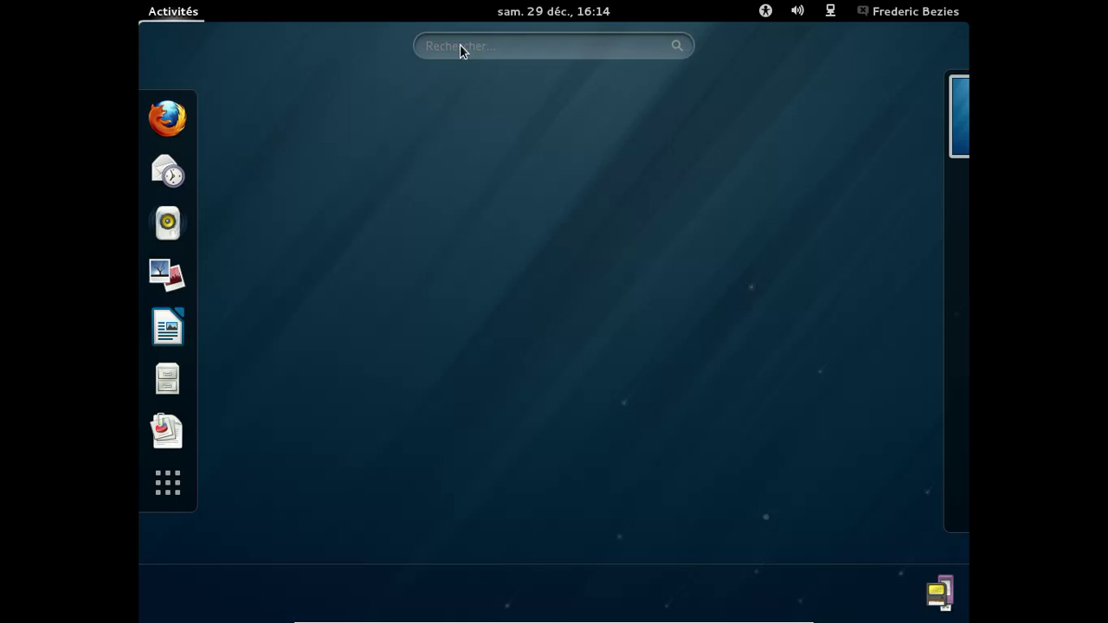
text(term)
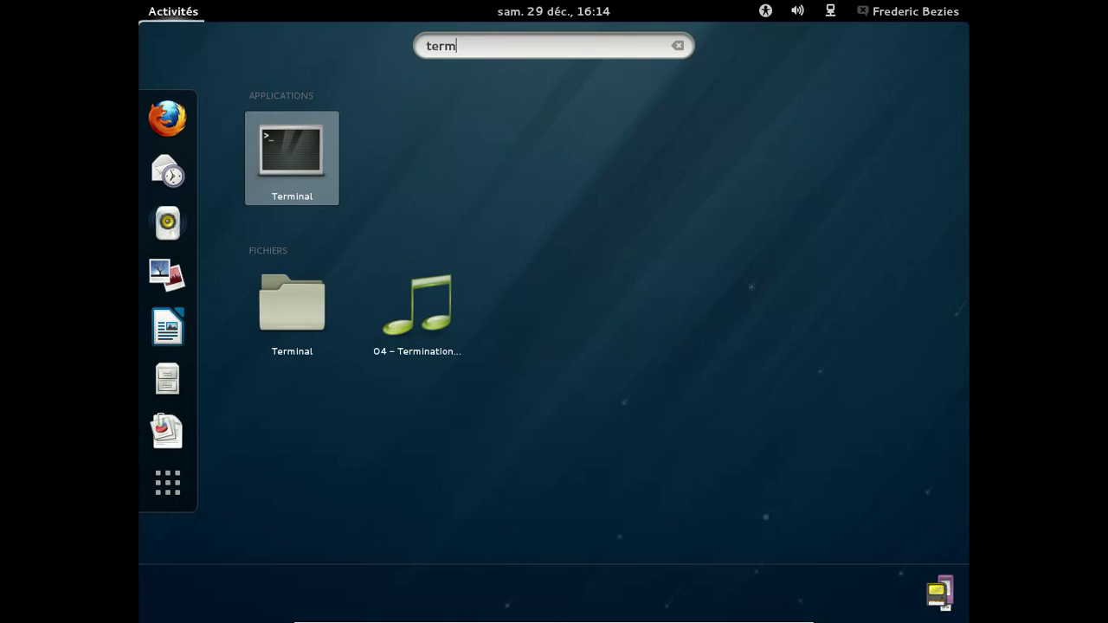
key(Return)
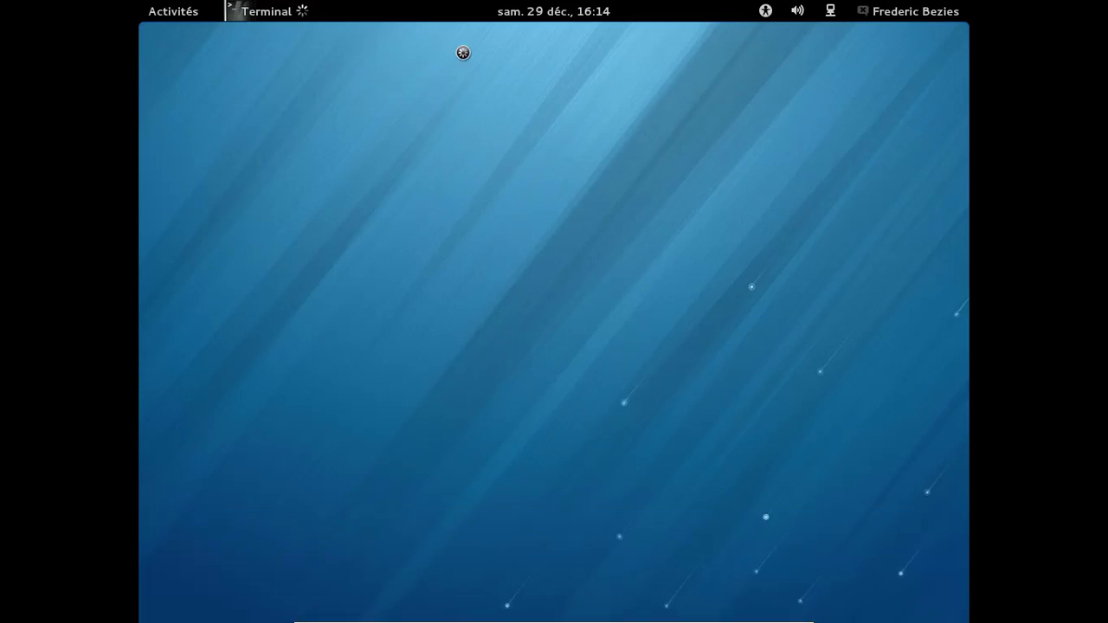
- Run the command "sudo yum install gimp gimp-help-fr" in the terminal
text(sduo)
key(BackSpace)
key(BackSpace)
key(BackSpace)
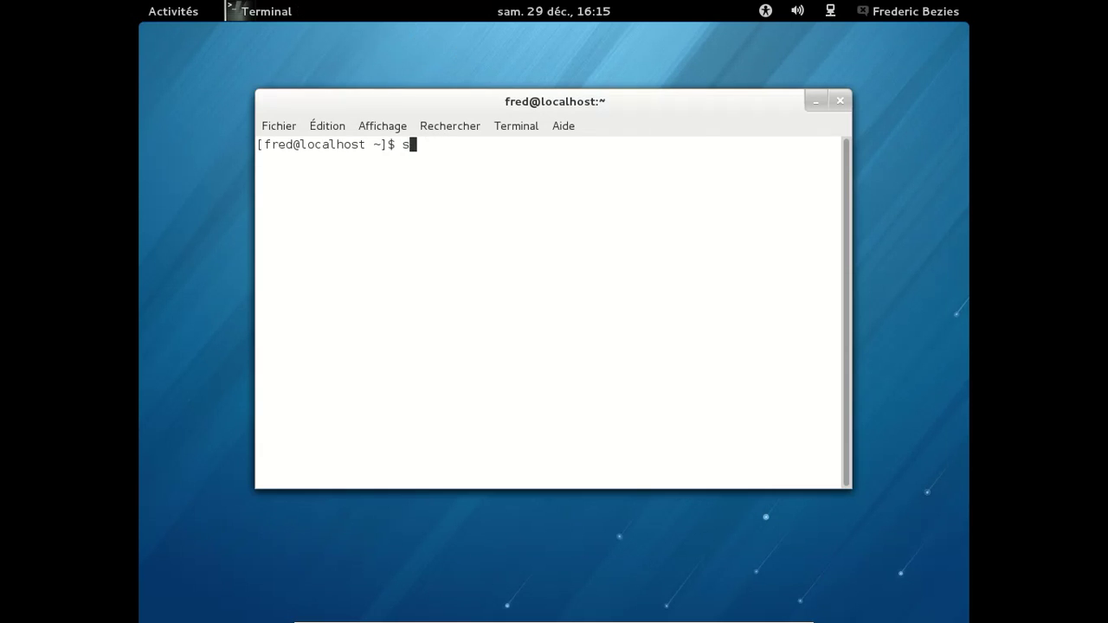
text(udo yum install gum)
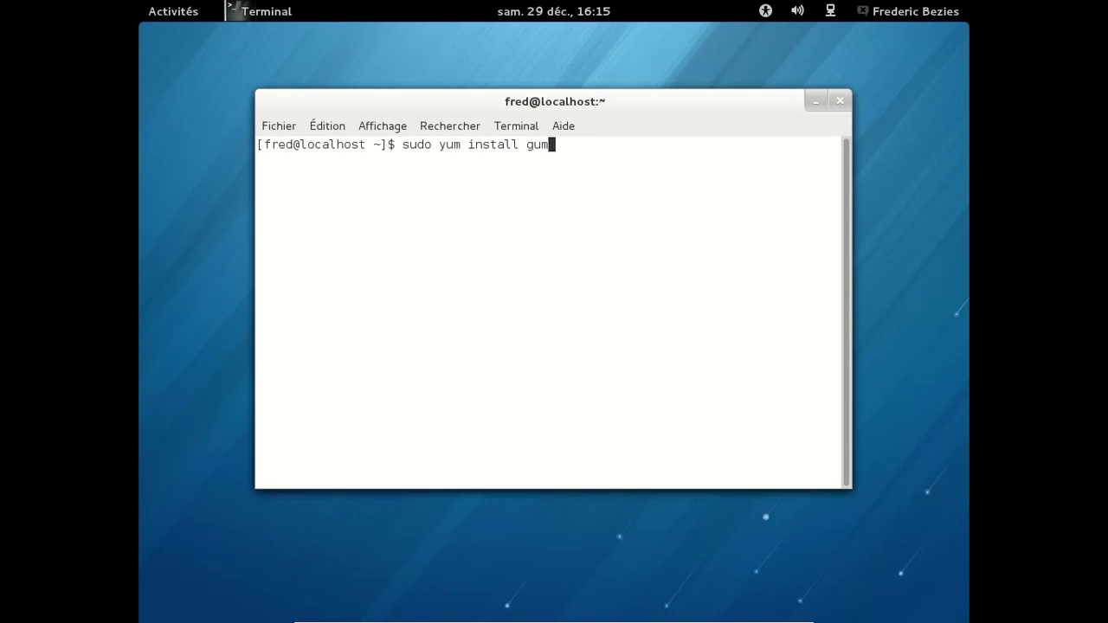
key(BackSpace)
key(BackSpace)
text(imp )
text(gimp)
text(-hj)
text(elp-fr)
key(Return)
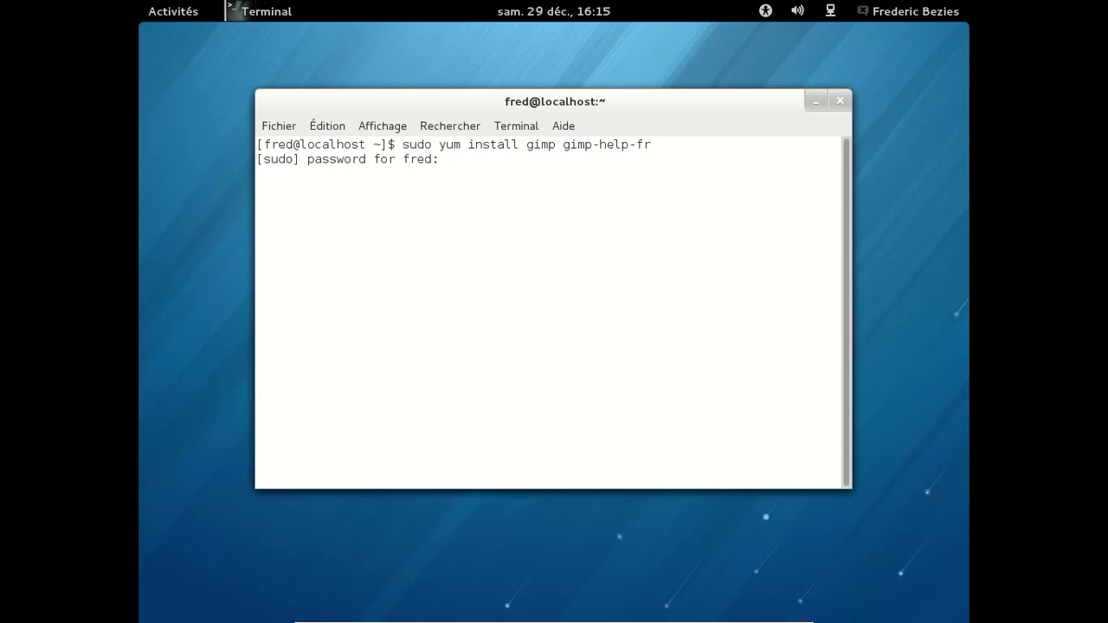
- Enter the sudo password, accept the gimp and gimp-help-fr transaction with "o", and interrupt the package download
key(Return)
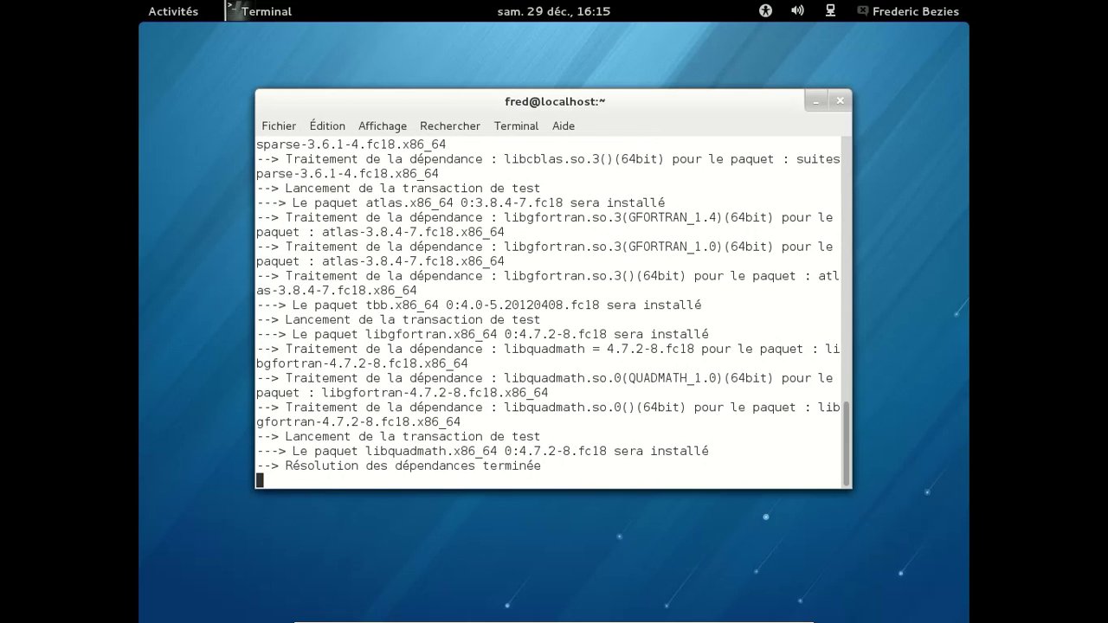
text(o)
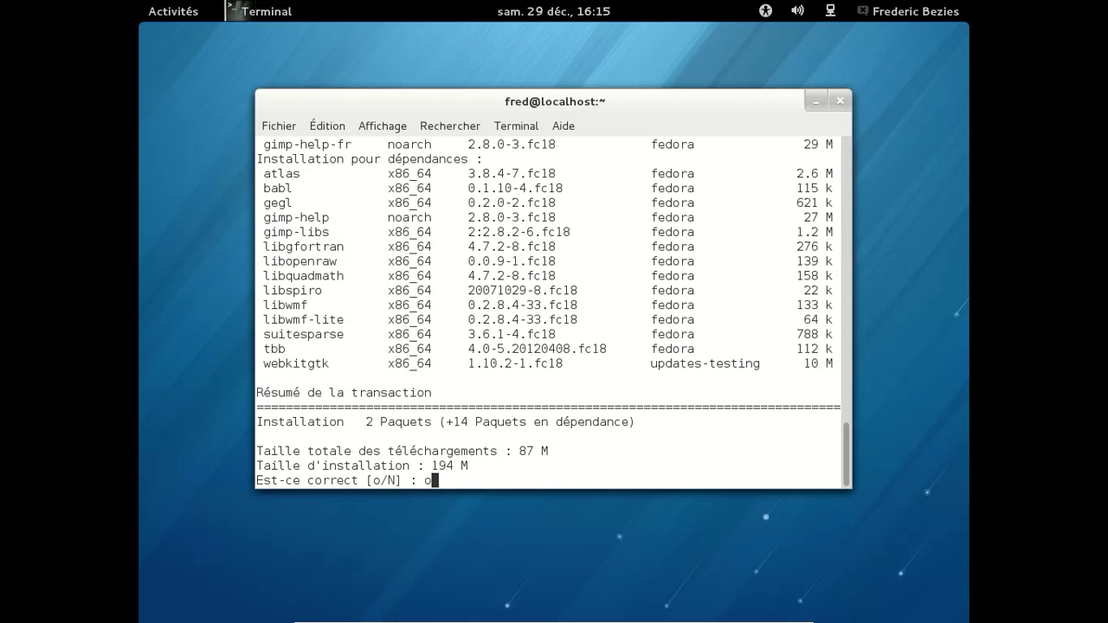
key(Return)
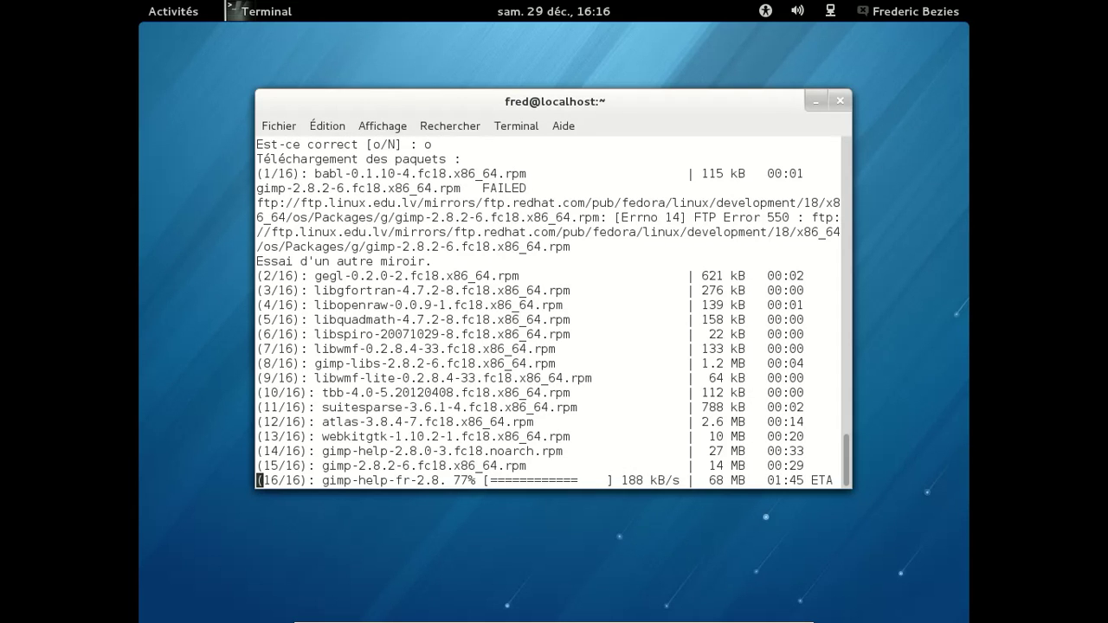
key(ctrl+c)
- Try the same gimp and gimp-help-fr installation again, accept it with "o", and abort the download
key(Up)
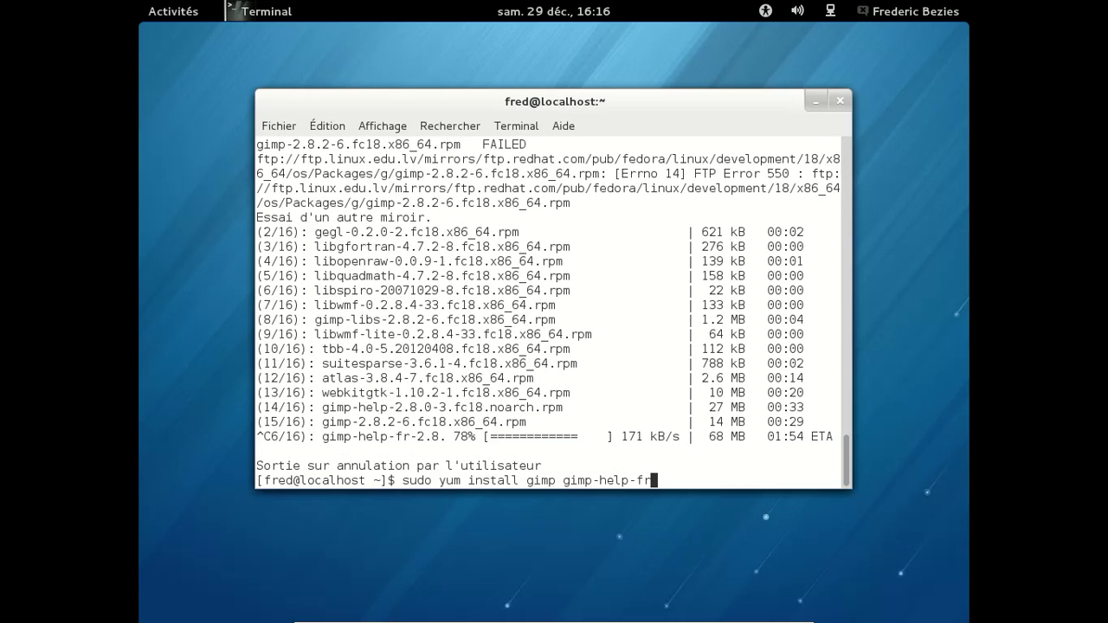
key(Return)
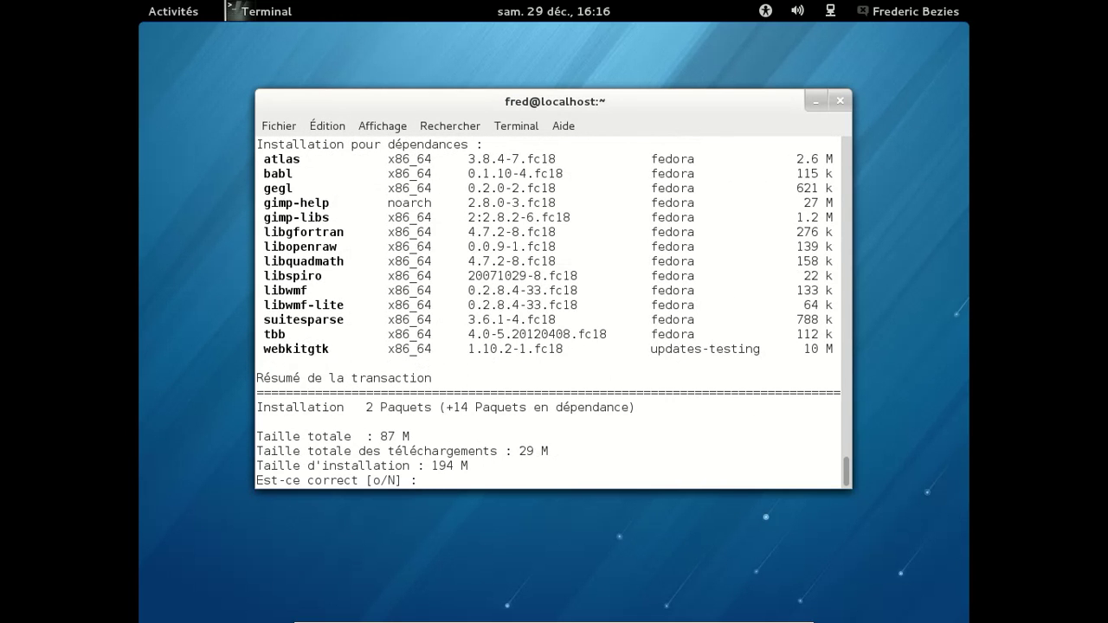
text(o)
key(Return)
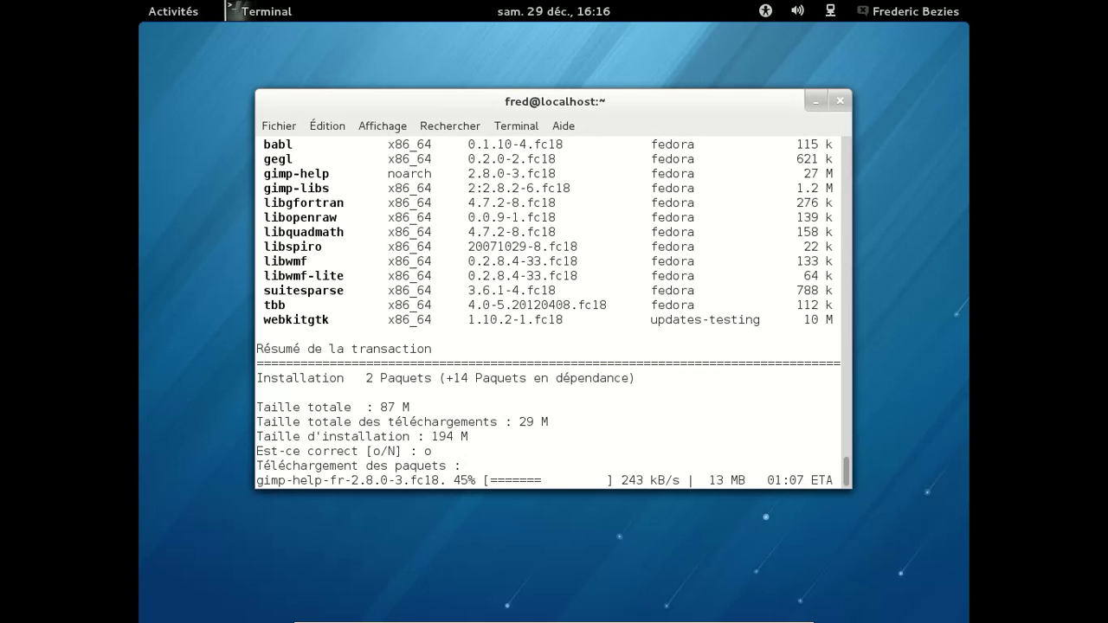
key(ctrl+c)
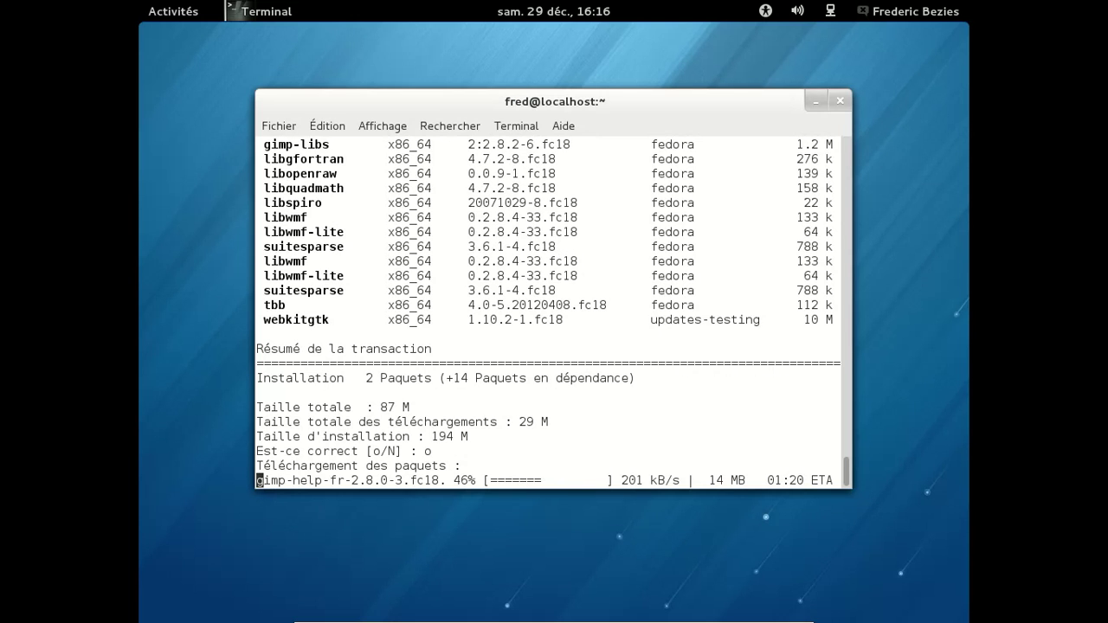
- Recall the last install command, remove gimp-help-fr from it, and run "sudo yum install gimp"
key(Up)
key(BackSpace)
key(BackSpace)
key(BackSpace)
key(BackSpace)
key(BackSpace)
key(BackSpace)
key(BackSpace)
key(BackSpace)
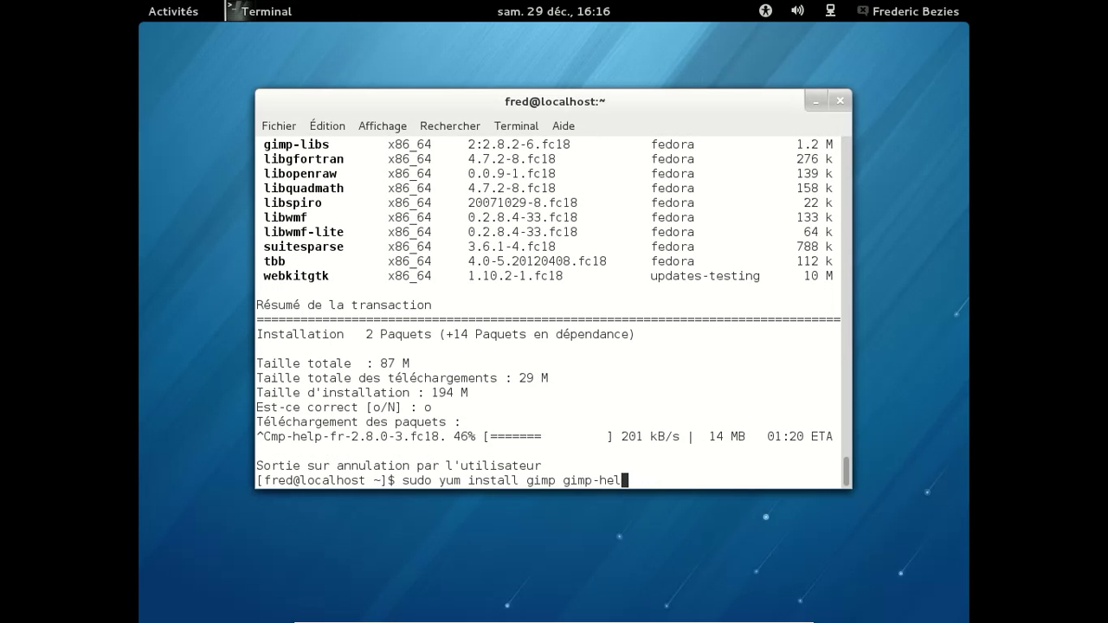
key(BackSpace)
key(BackSpace)
key(BackSpace)
key(BackSpace)
key(Return)
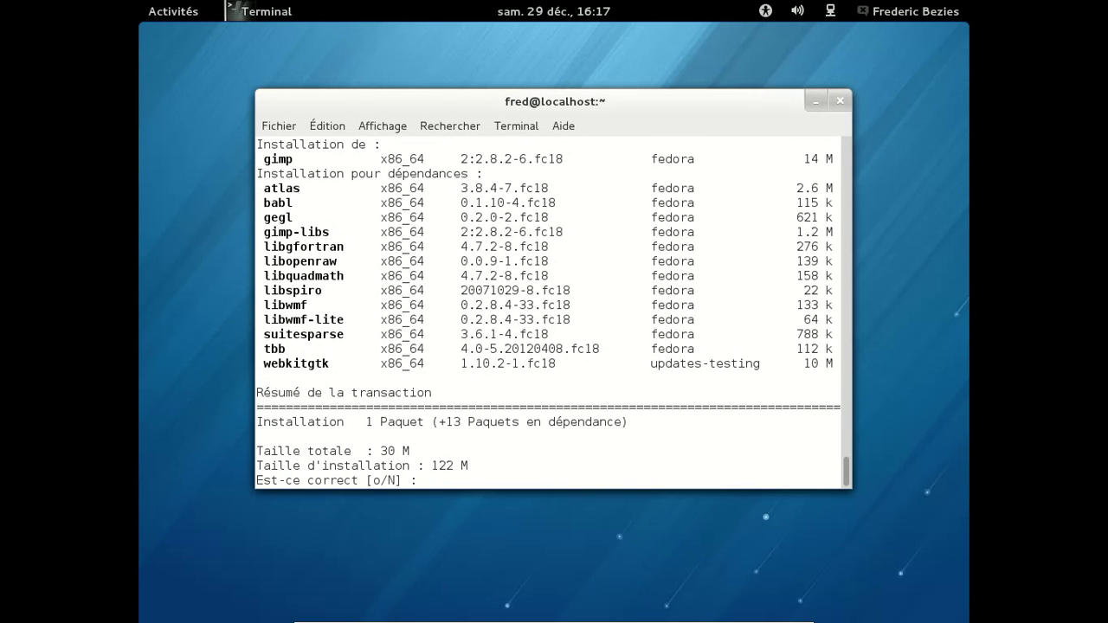
- Accept the GIMP installation with "o", let it complete, and exit the terminal session
text(o)
key(Return)
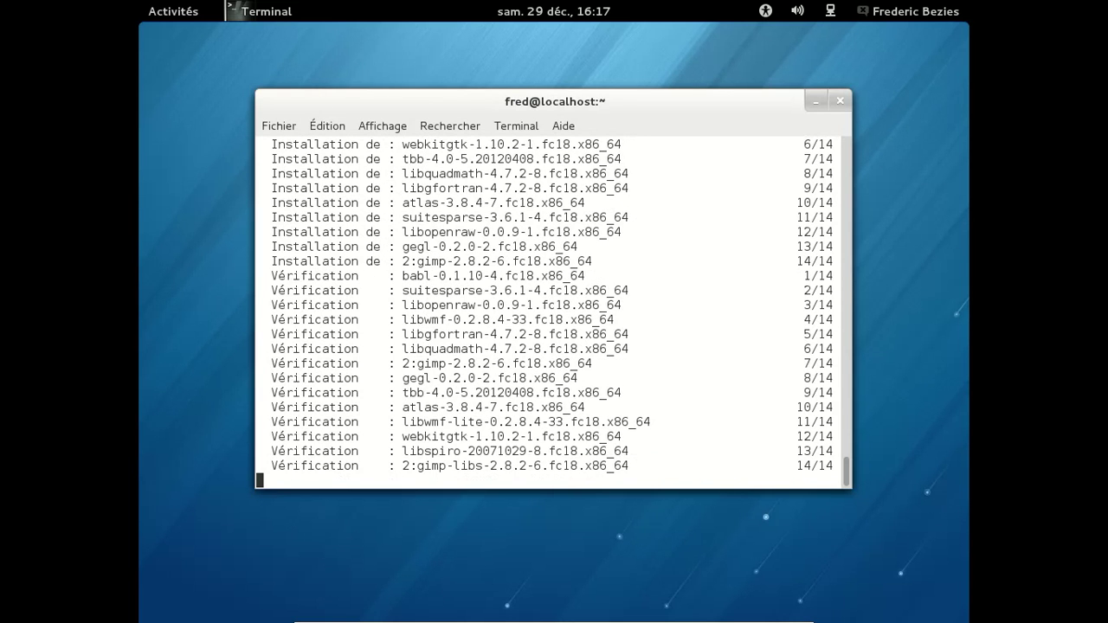
text(exit)
key(Return)
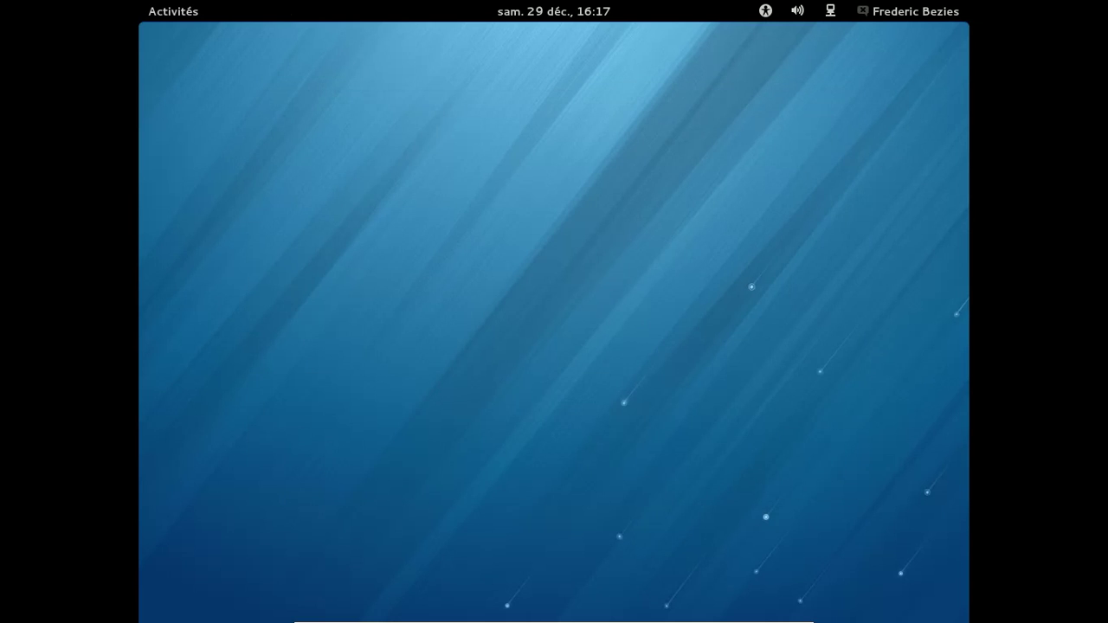
- Launch GIMP from the list of all applications in the activities overview
mouse_move(143, 5)
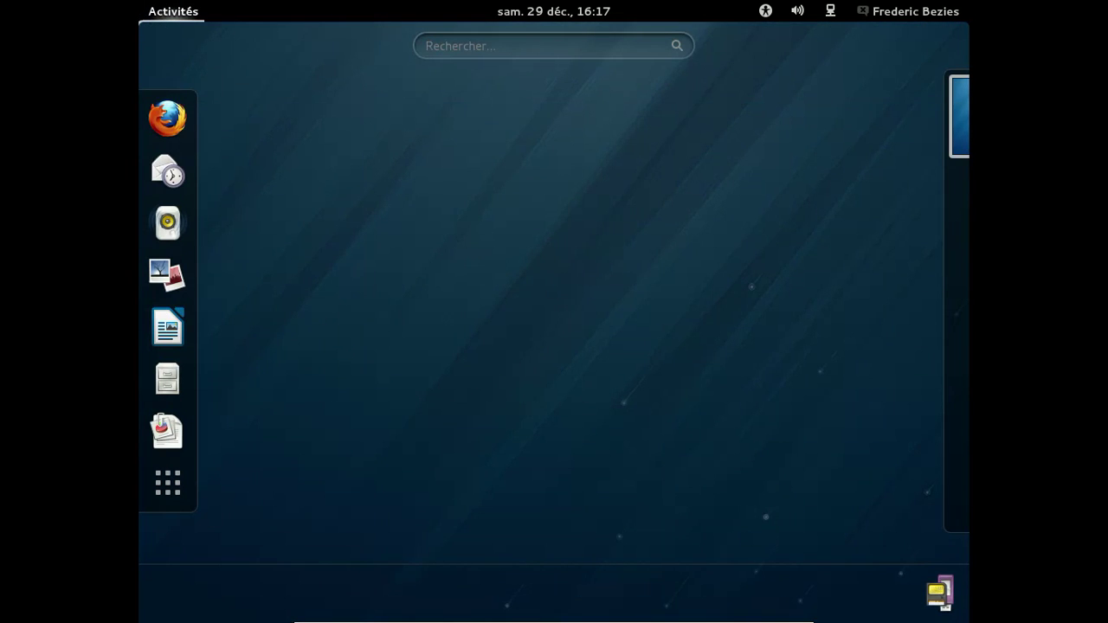
click(181, 494)
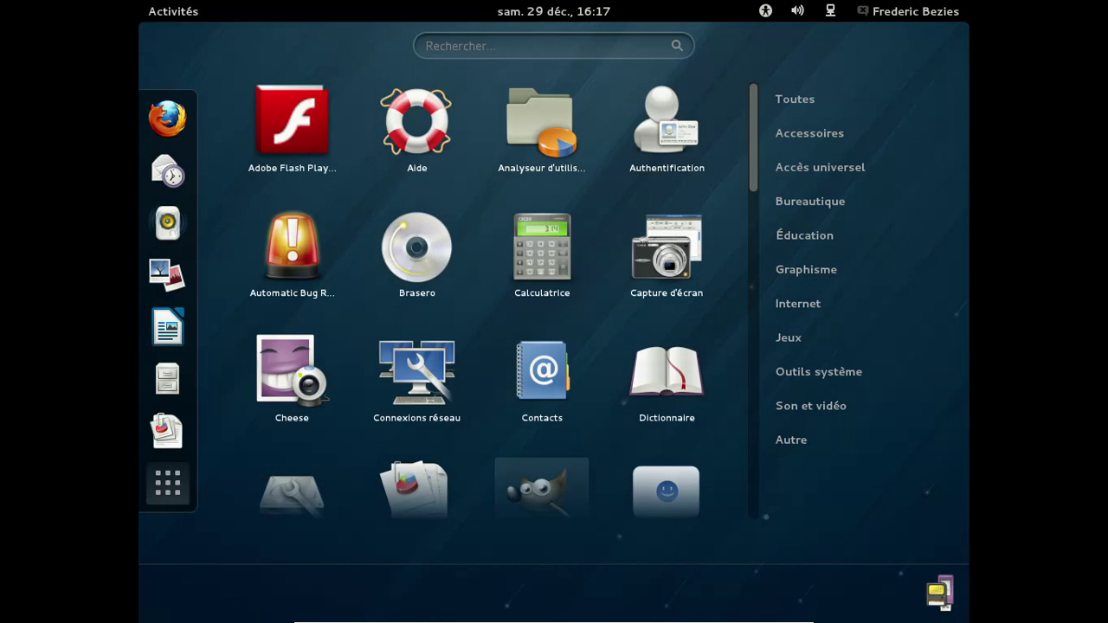
click(541, 489)
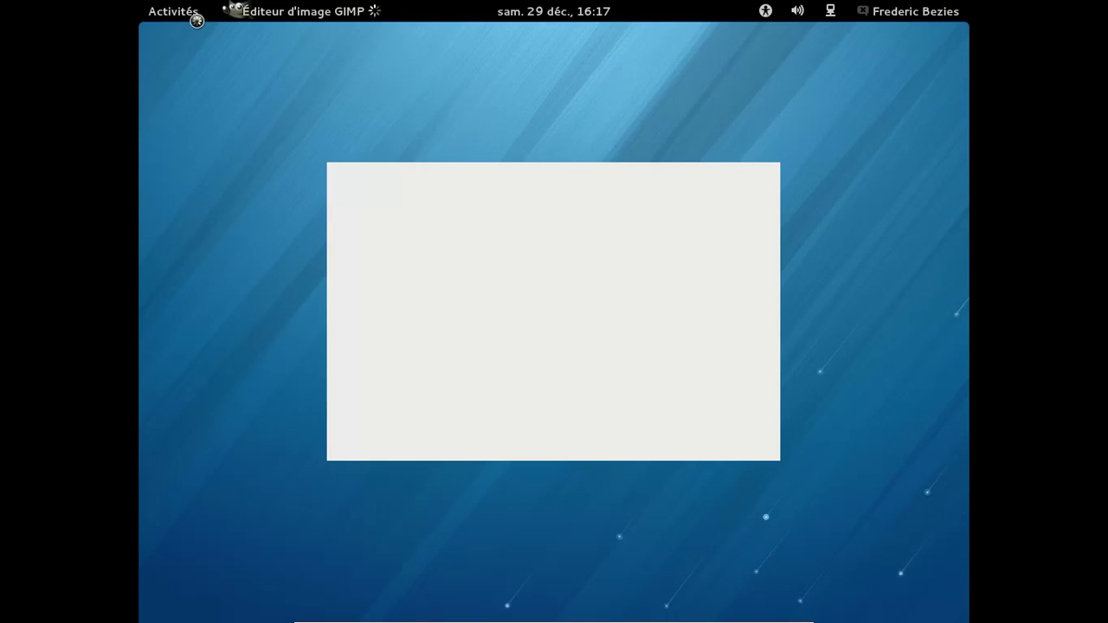
- Launch Moniteur système from the applications list, view its Système information, and close it
click(176, 12)
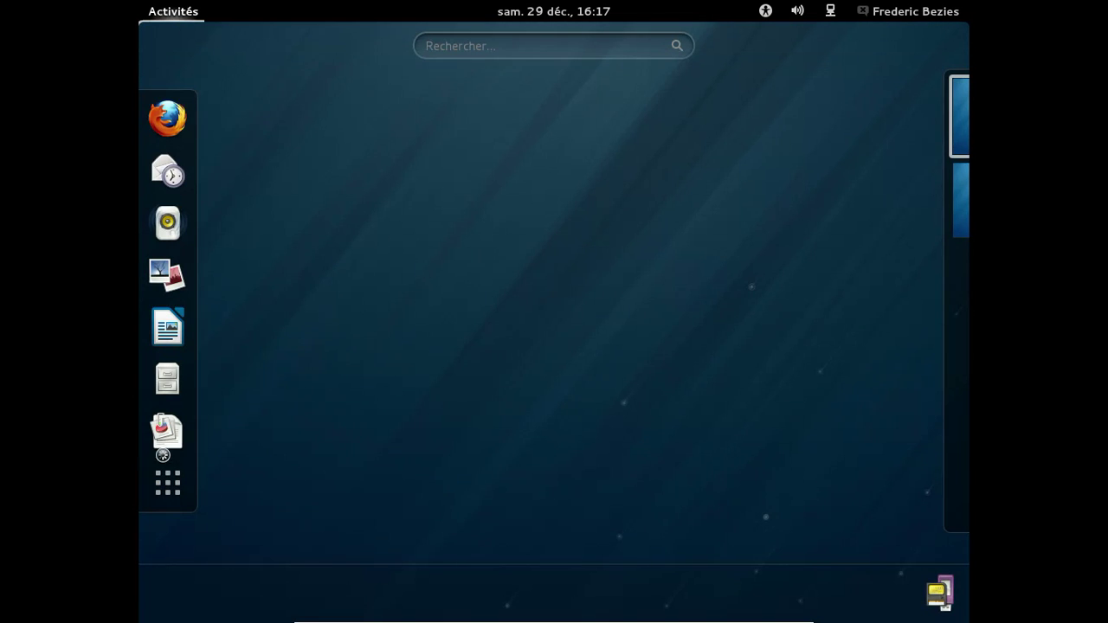
click(167, 482)
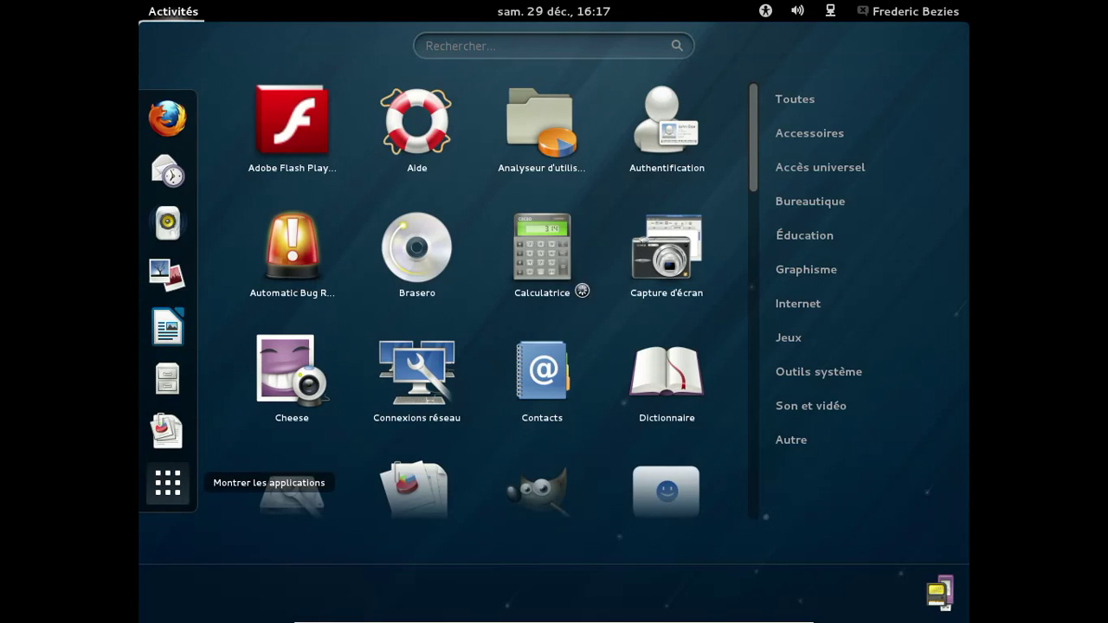
drag(754, 182, 766, 353)
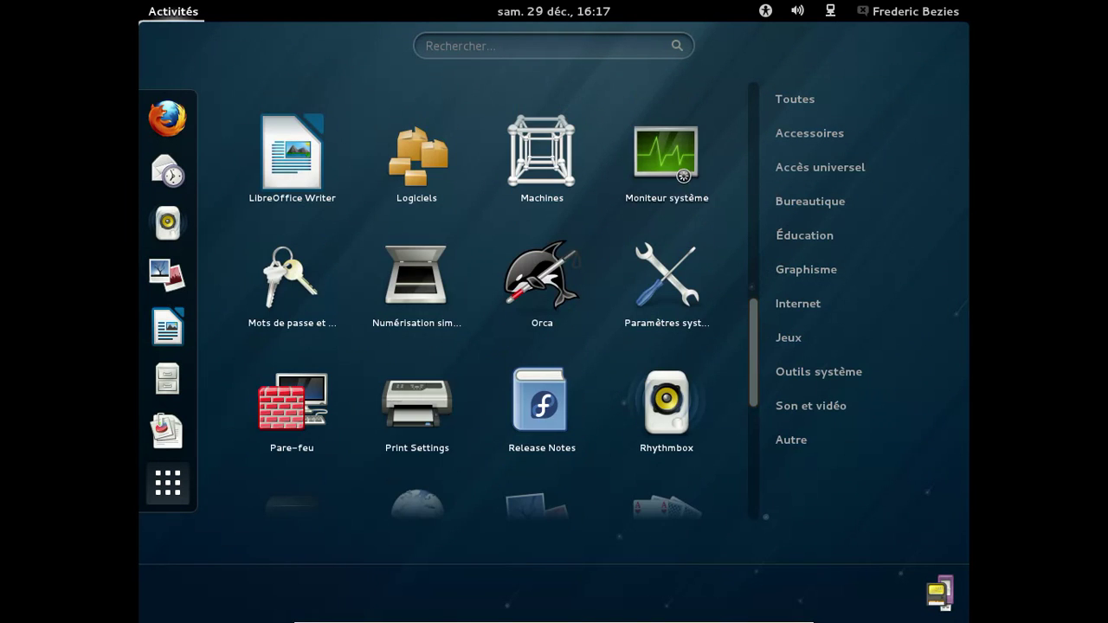
click(684, 177)
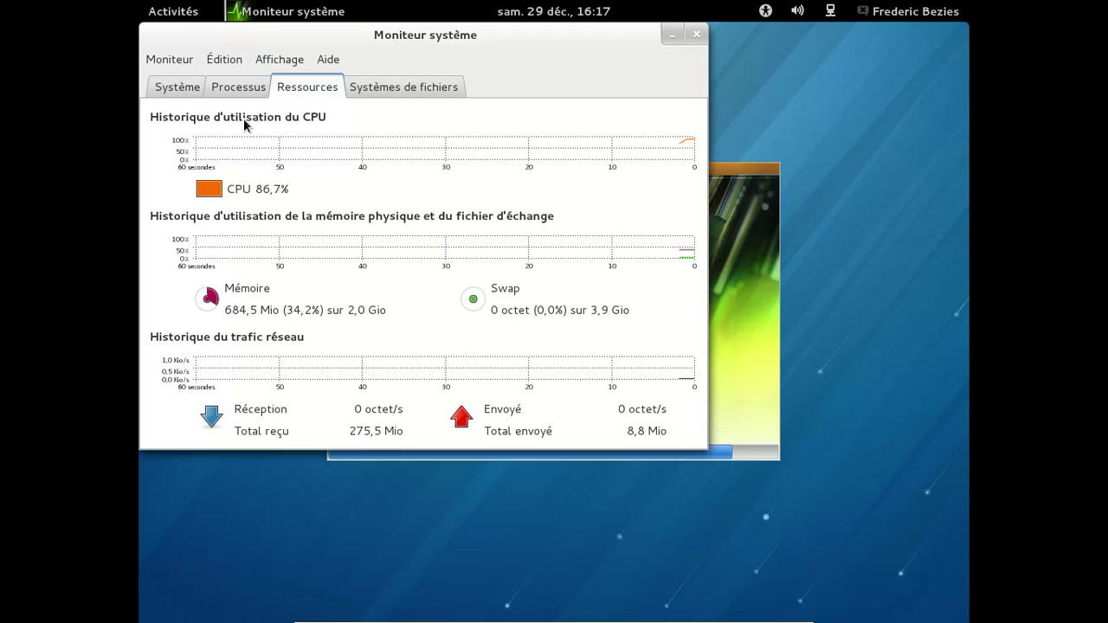
click(185, 90)
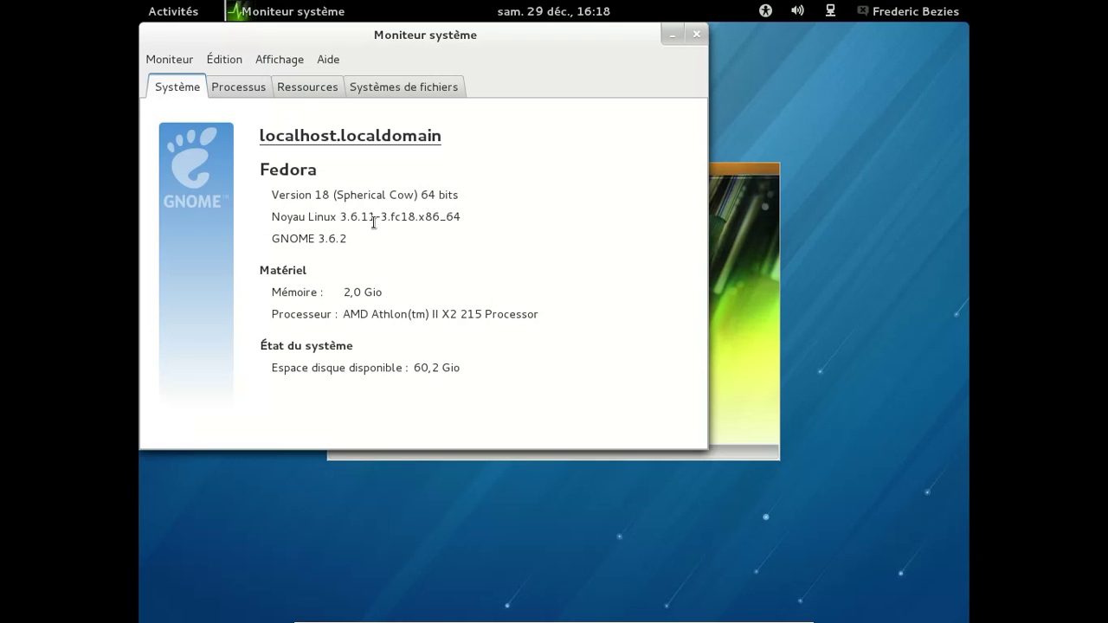
click(696, 34)
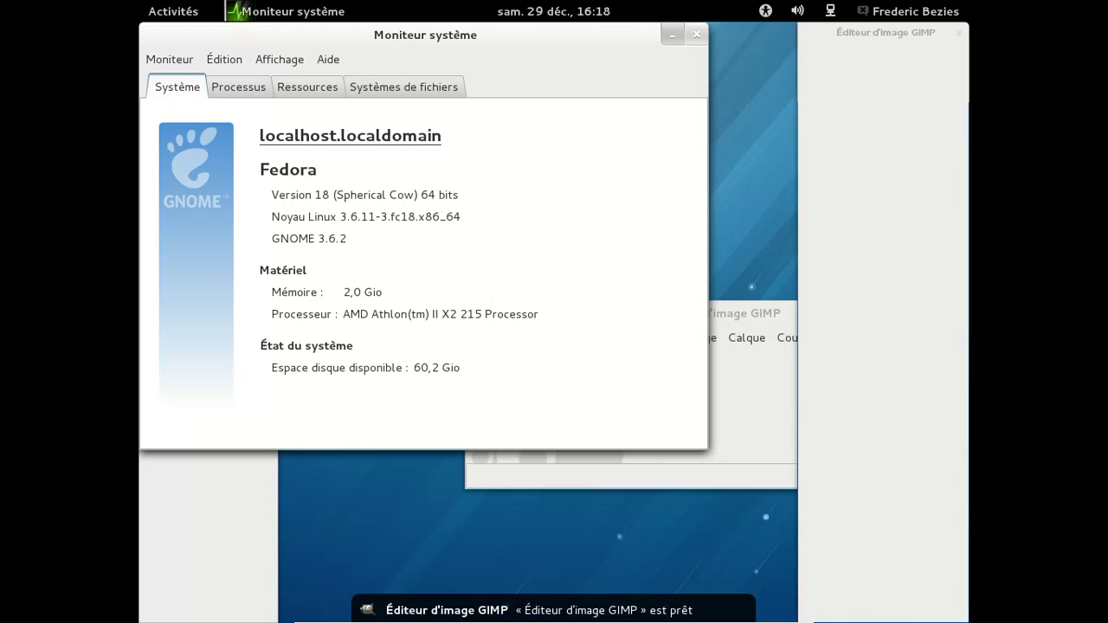
- Move GIMP's main image window clear of the layers dock and switch GIMP to single-window mode
drag(675, 313, 451, 152)
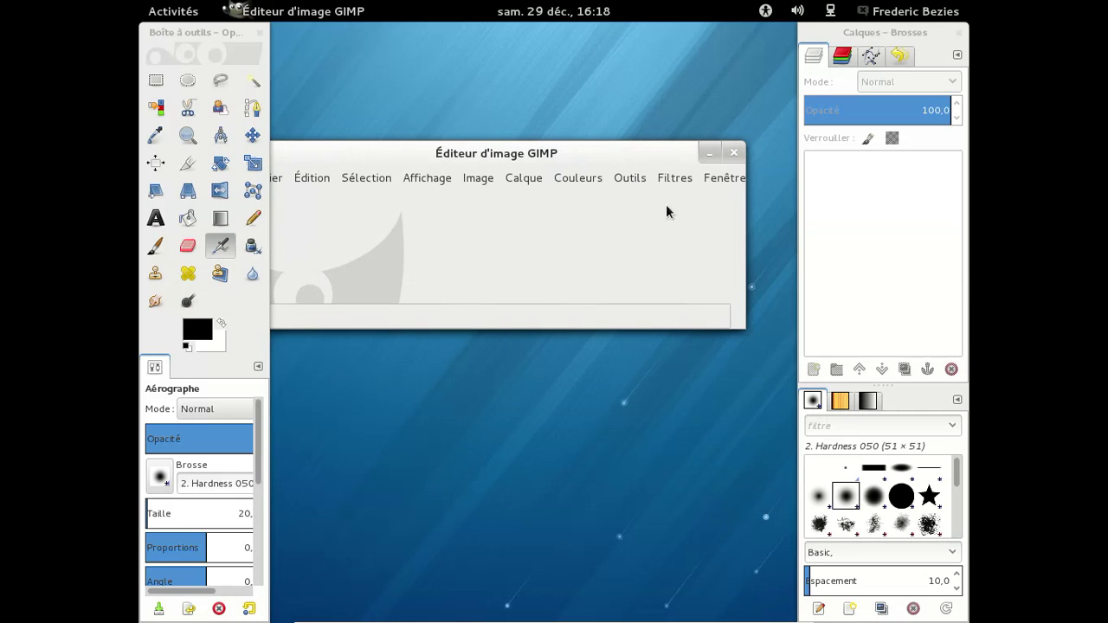
click(716, 181)
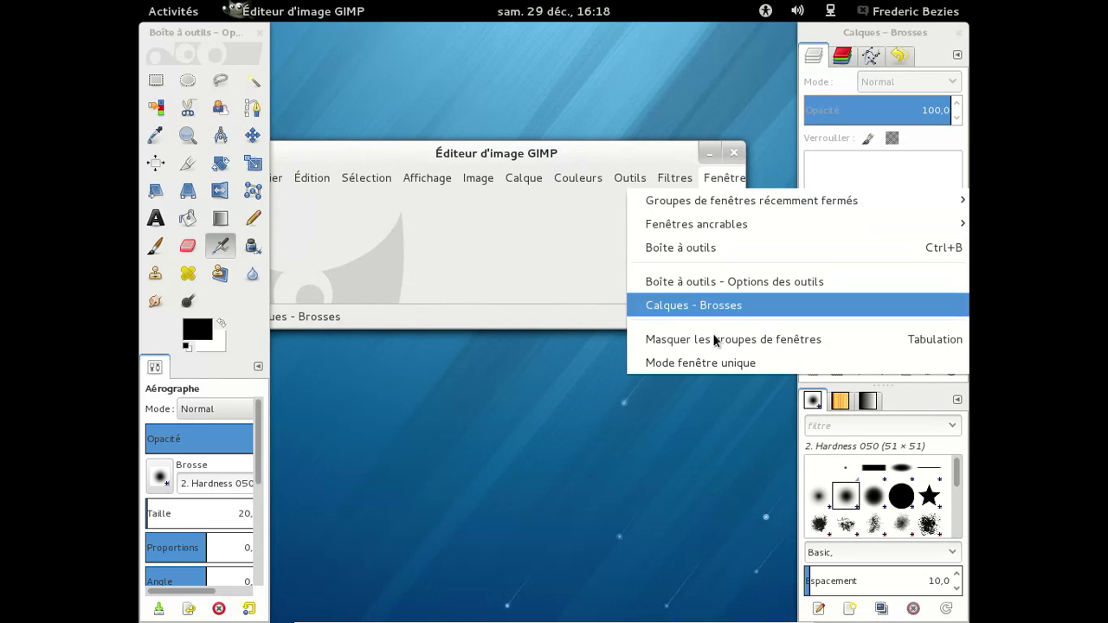
click(714, 362)
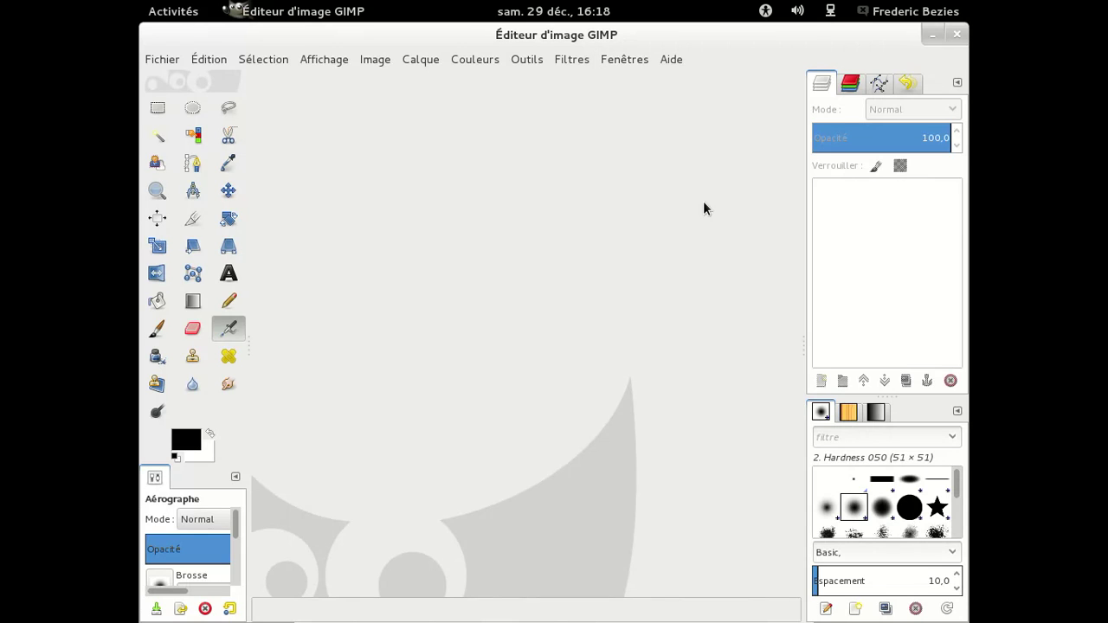
- View the About information of GIMP, dismiss it, and quit the image editor
click(672, 58)
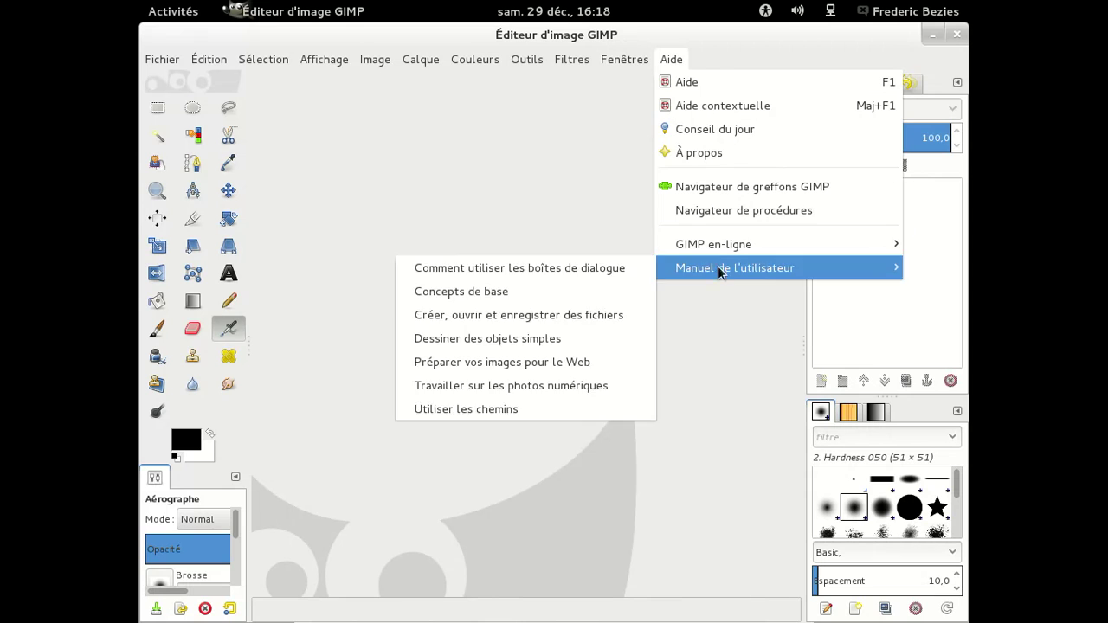
click(697, 152)
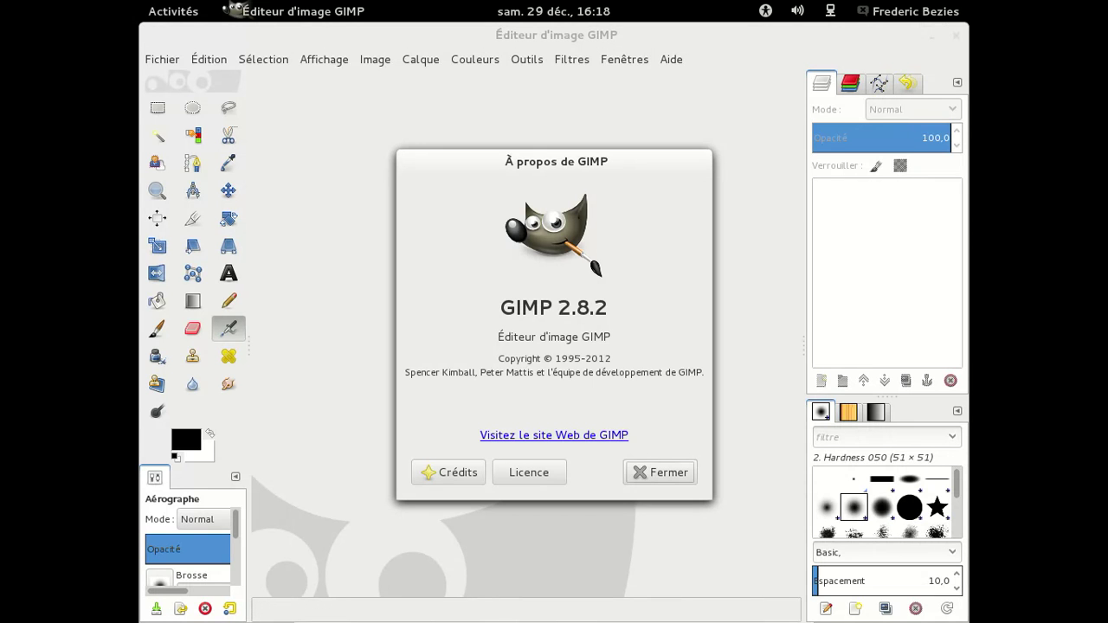
click(641, 474)
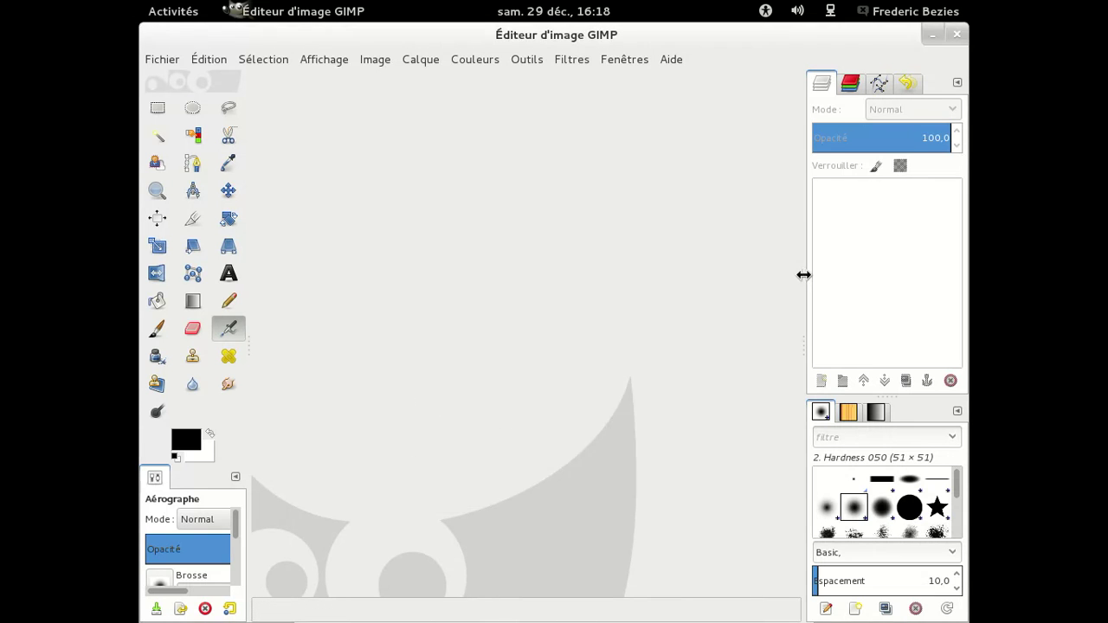
click(956, 34)
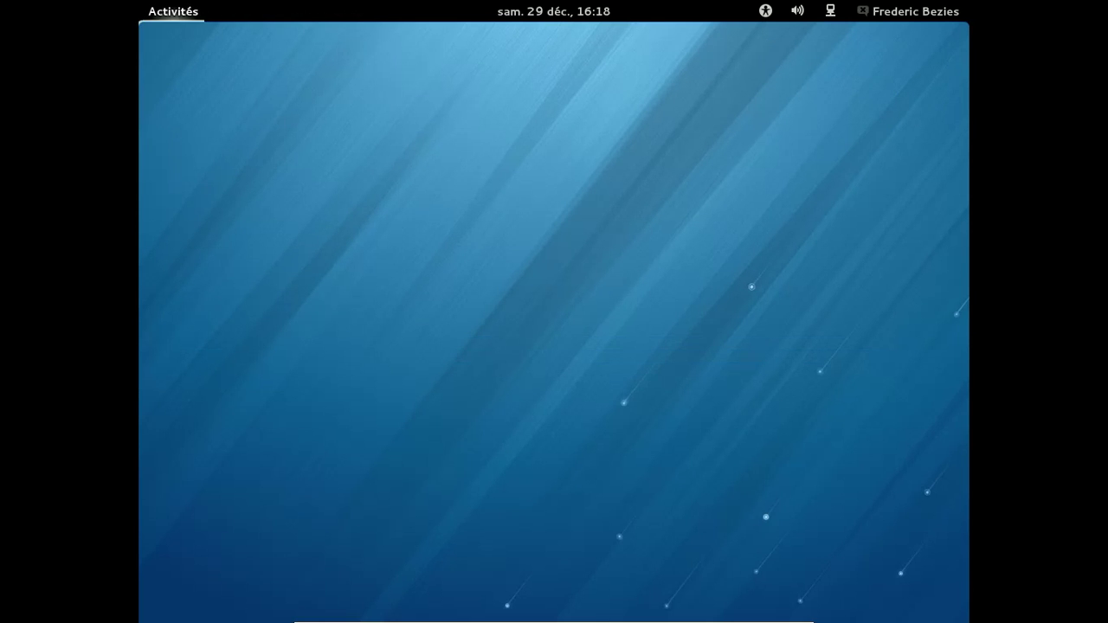
- Launch the Sauvegarde tool from the Autre application category and choose to show only the backup settings
click(193, 11)
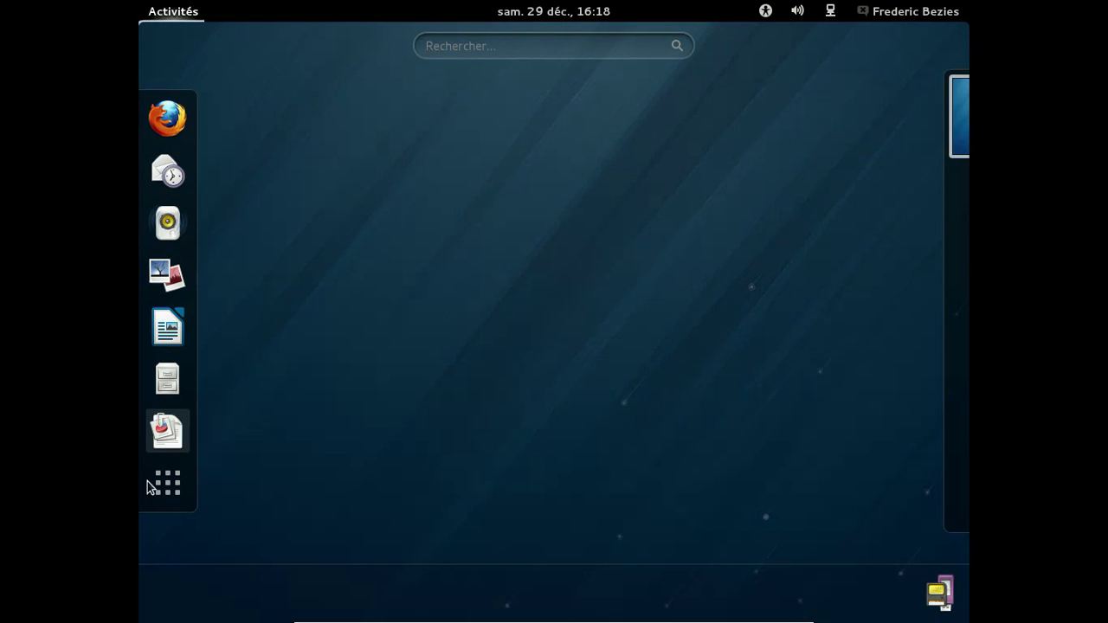
click(783, 444)
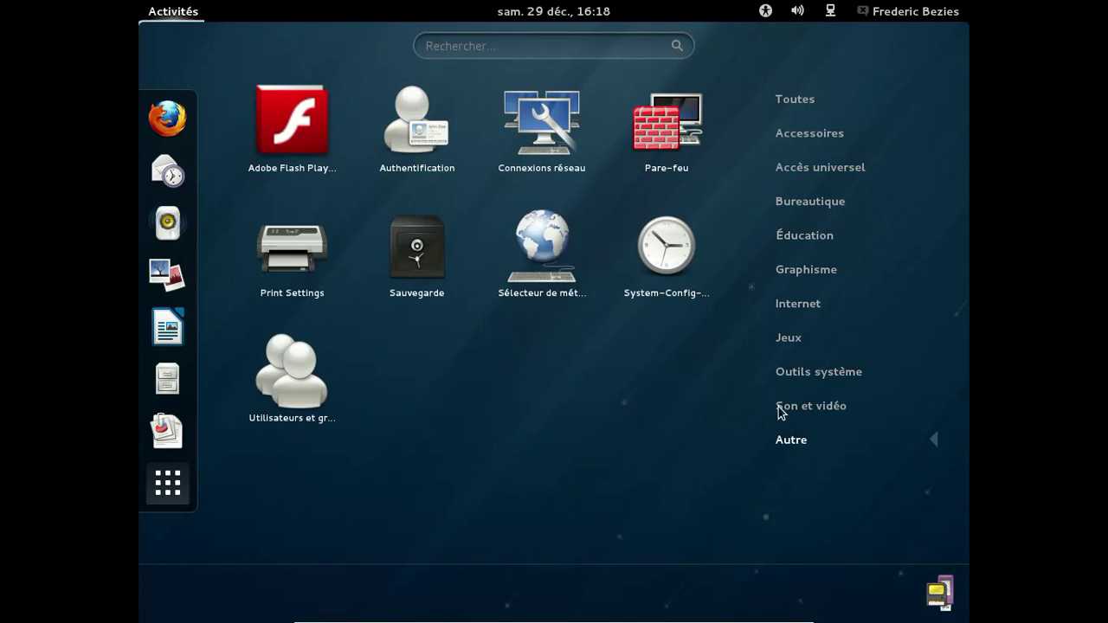
click(421, 269)
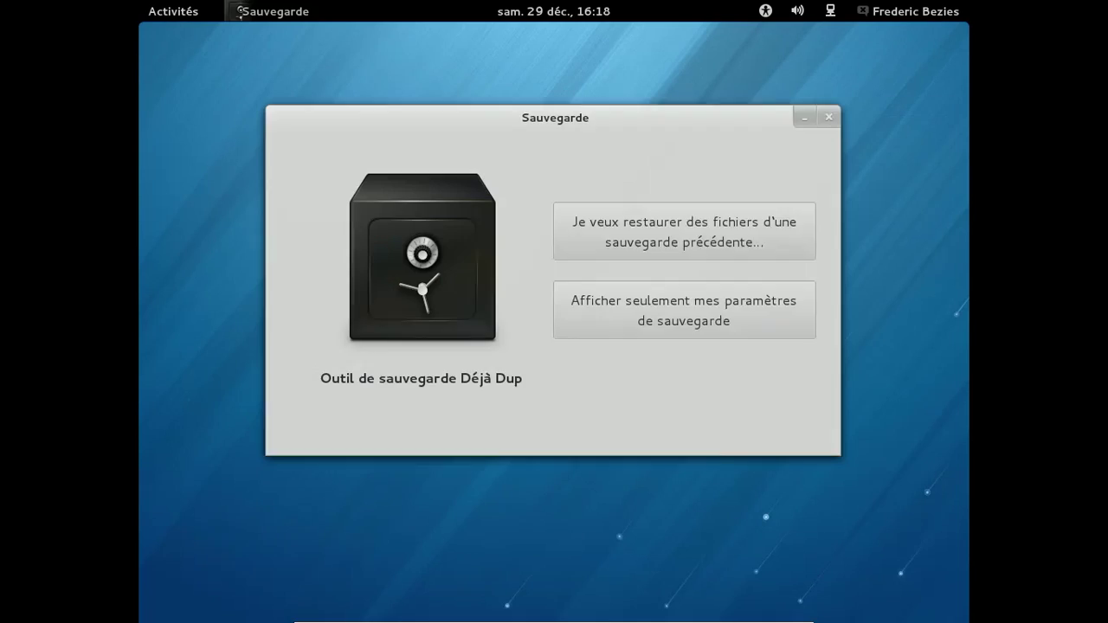
click(667, 319)
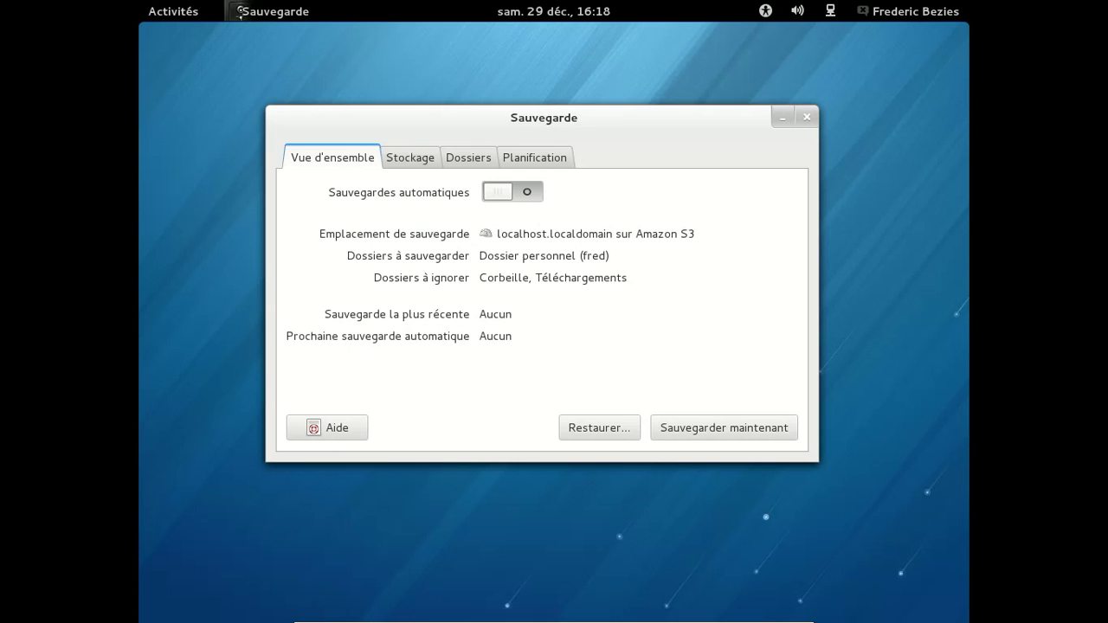
- Review the available backup storage locations and the saved and ignored folders in Sauvegarde, and close the tool
click(417, 163)
click(533, 191)
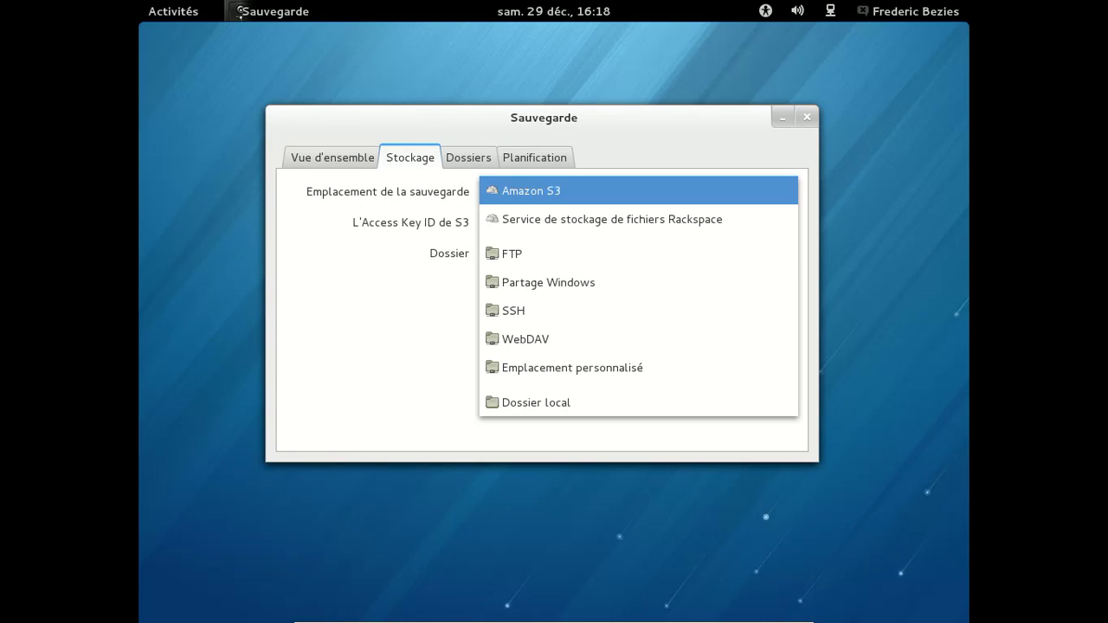
click(521, 162)
click(522, 157)
click(468, 158)
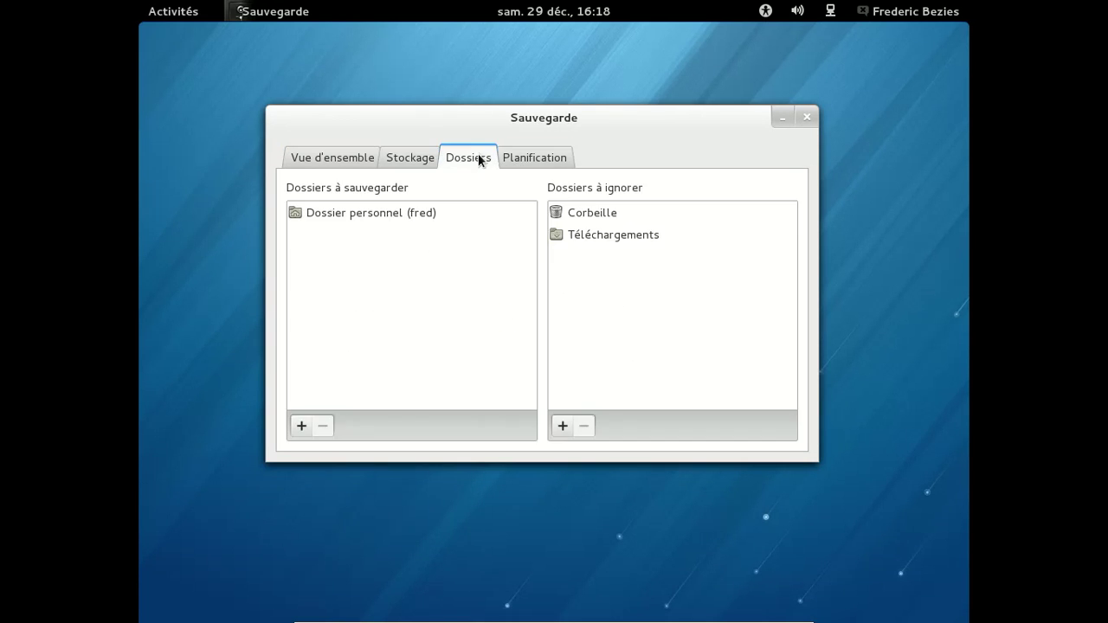
click(806, 117)
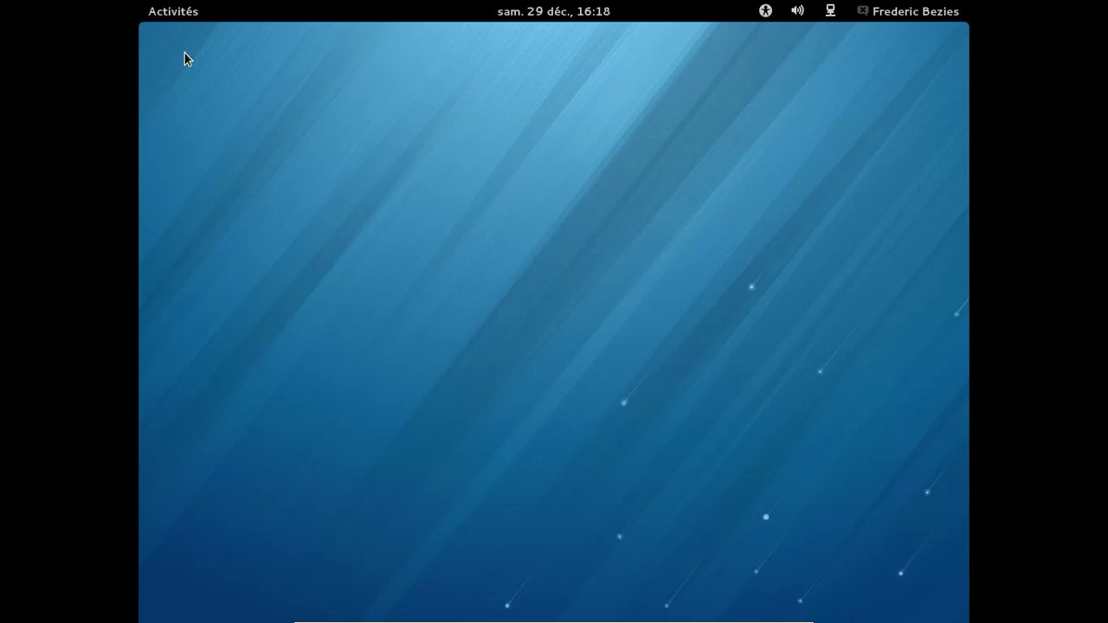
- Browse the installed applications by category, from Outils système, Jeux, Internet and Graphisme to Éducation, Bureautique and Accès universel
click(164, 12)
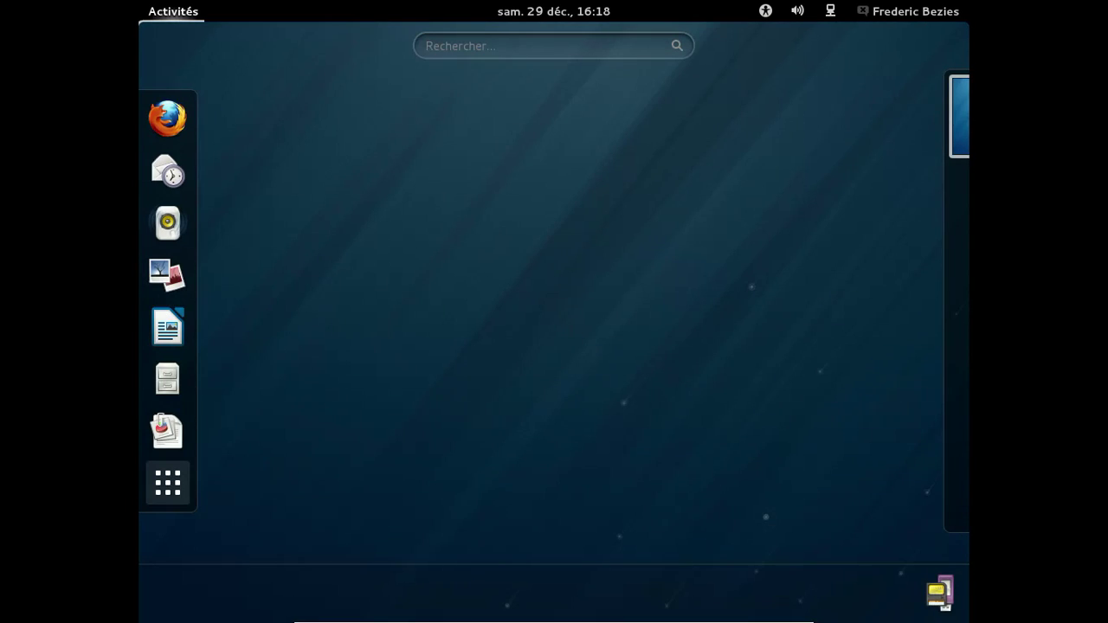
click(167, 483)
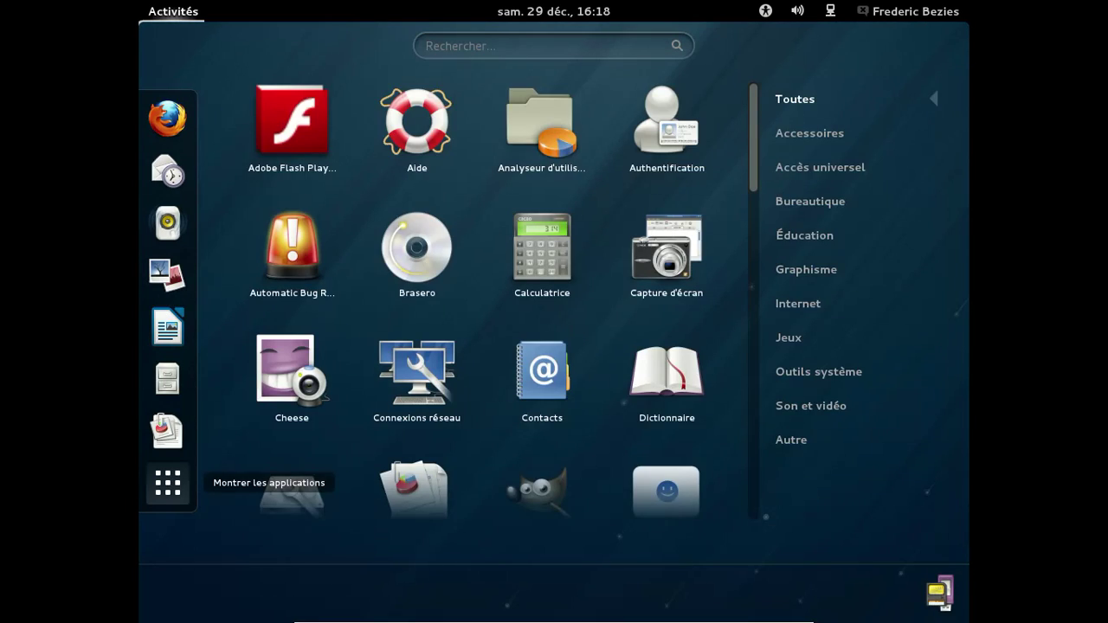
click(801, 374)
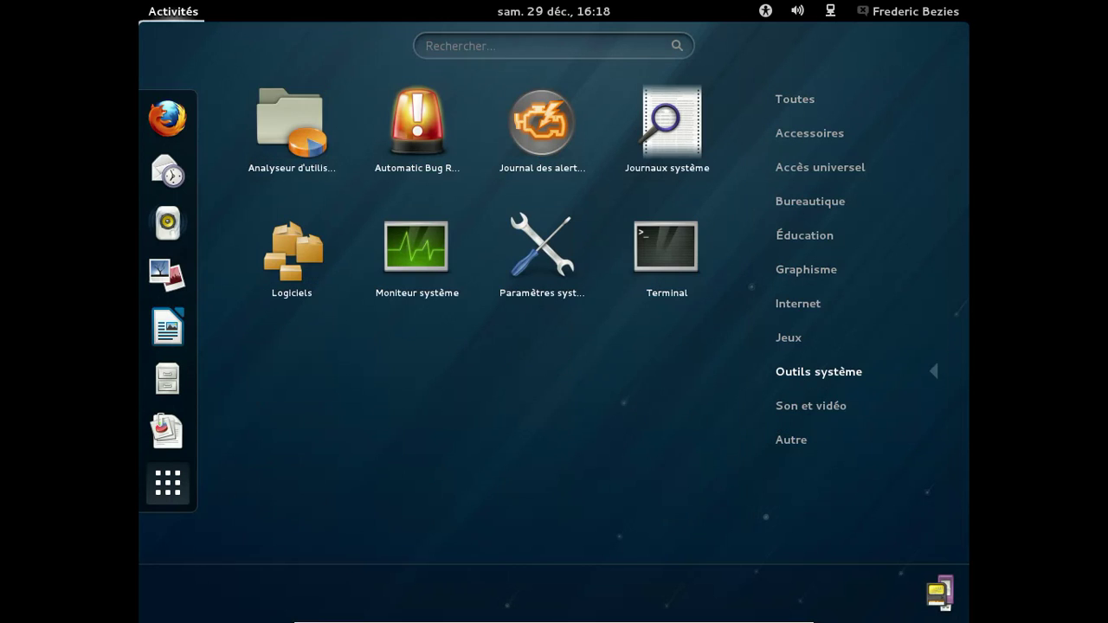
click(789, 338)
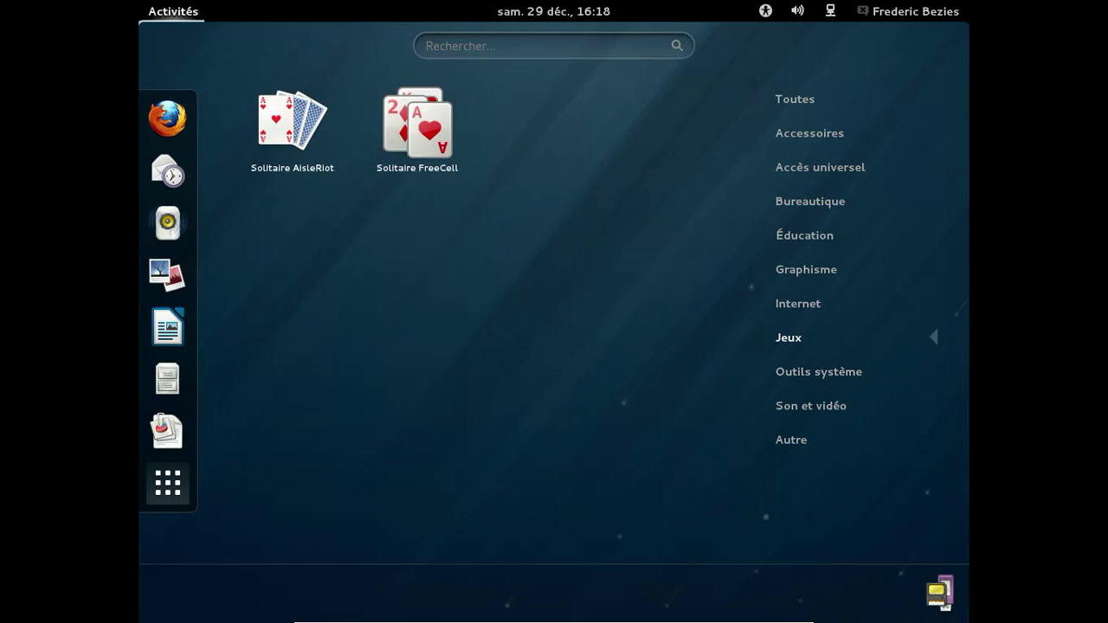
click(804, 306)
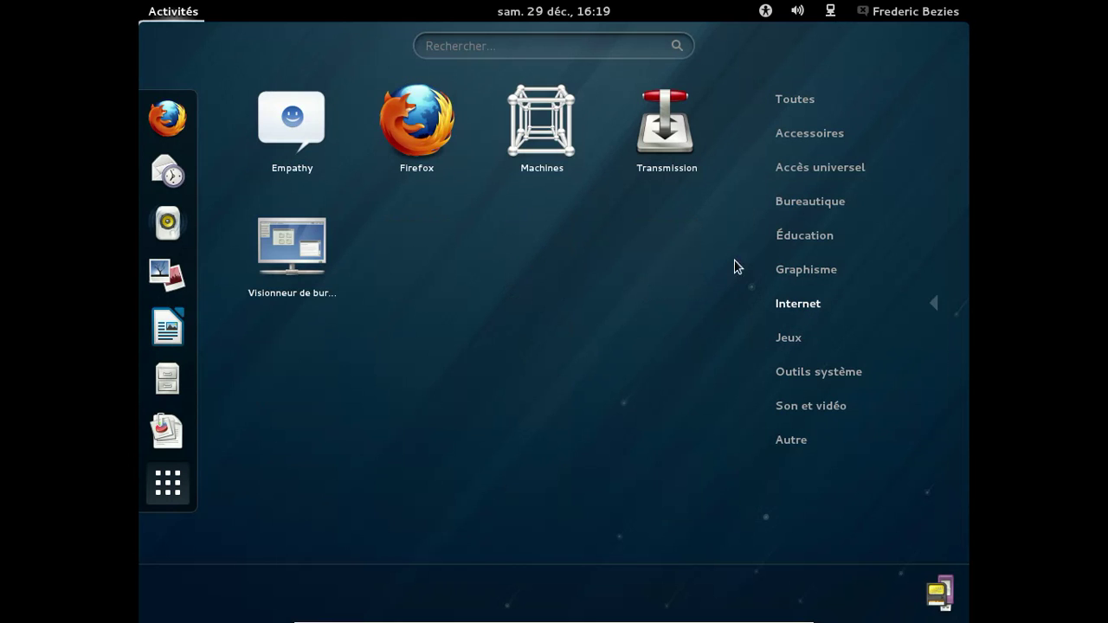
click(804, 273)
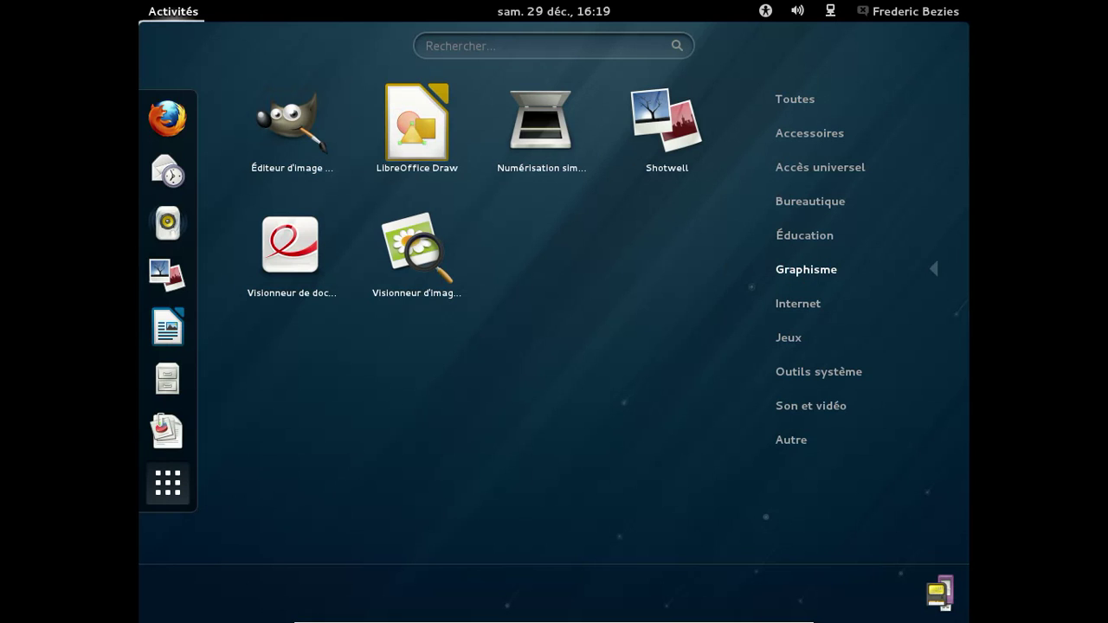
click(804, 235)
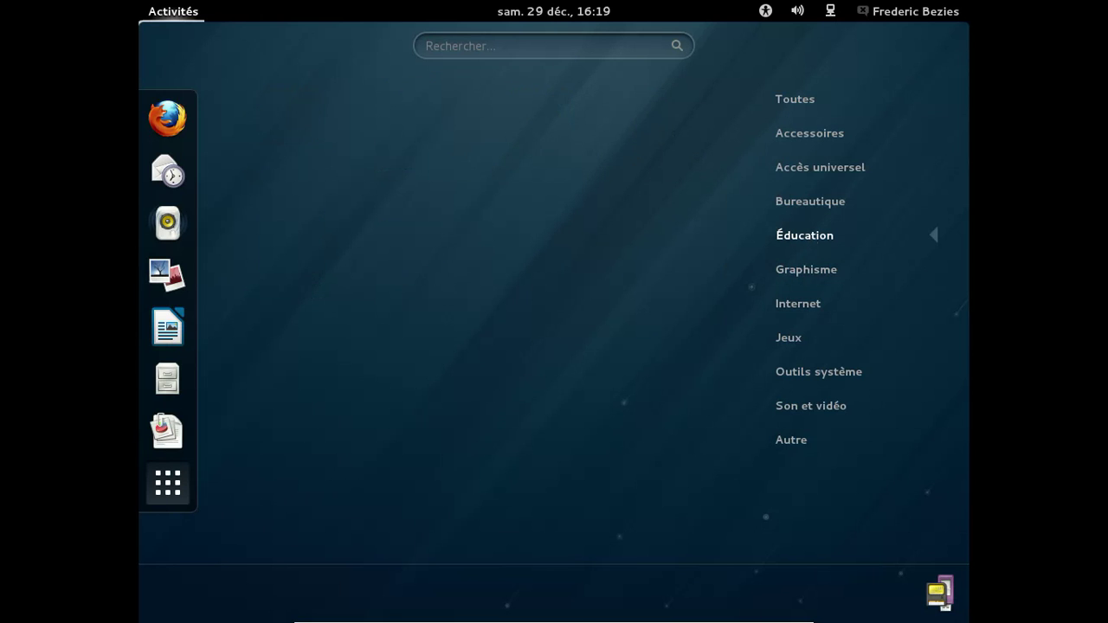
click(813, 204)
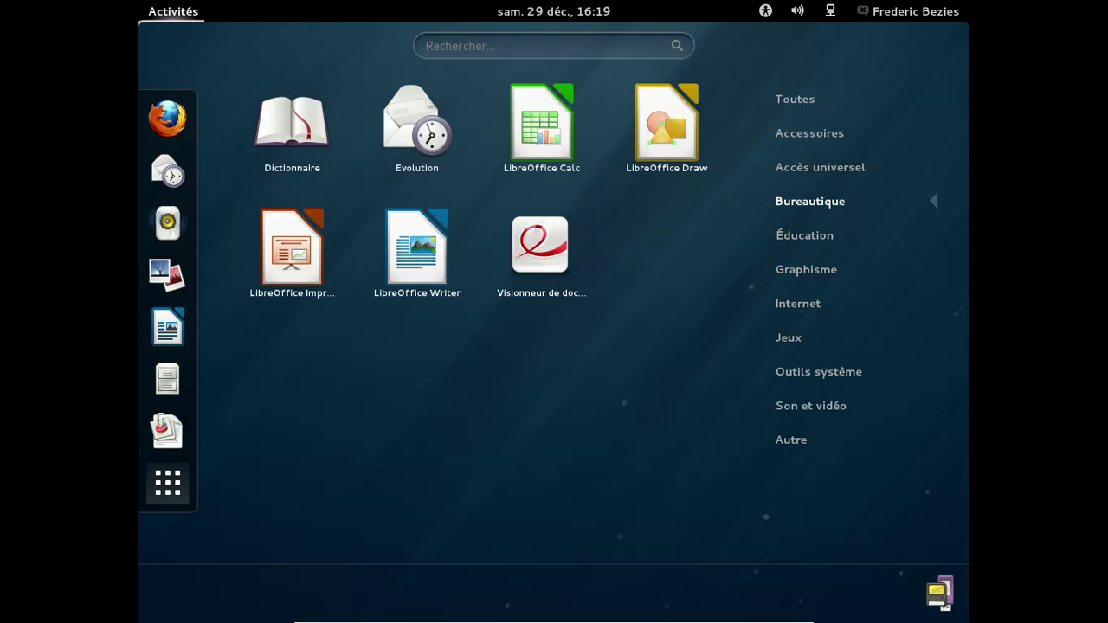
click(817, 175)
- Launch Horloges from the Accessoires category, view its About information, dismiss it, and quit the application
click(808, 139)
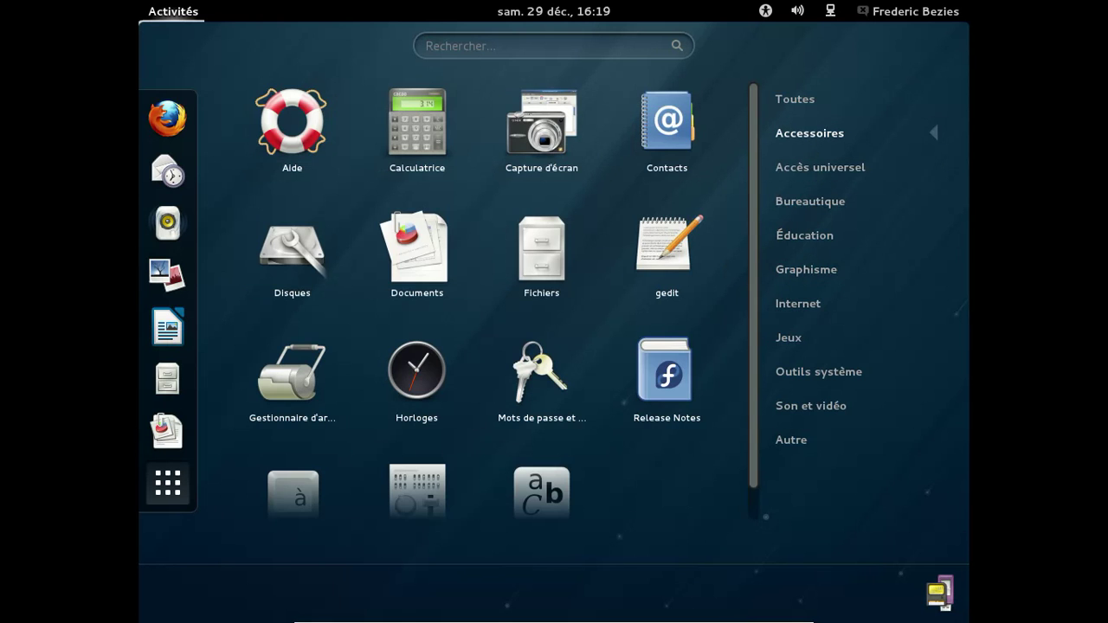
scroll(769, 307, down, 1)
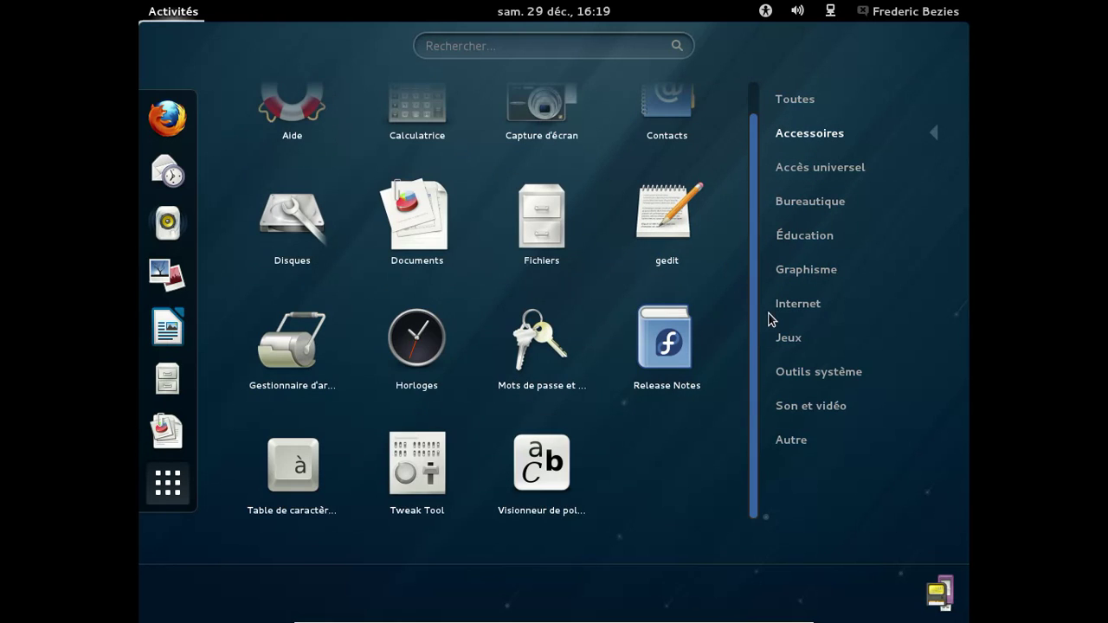
click(439, 345)
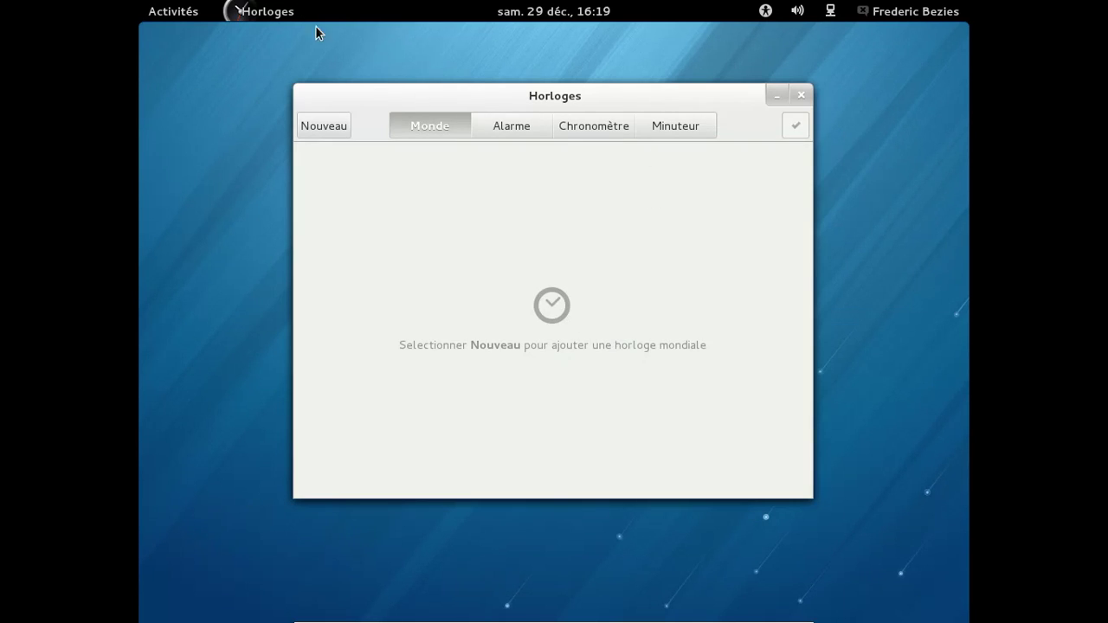
click(275, 11)
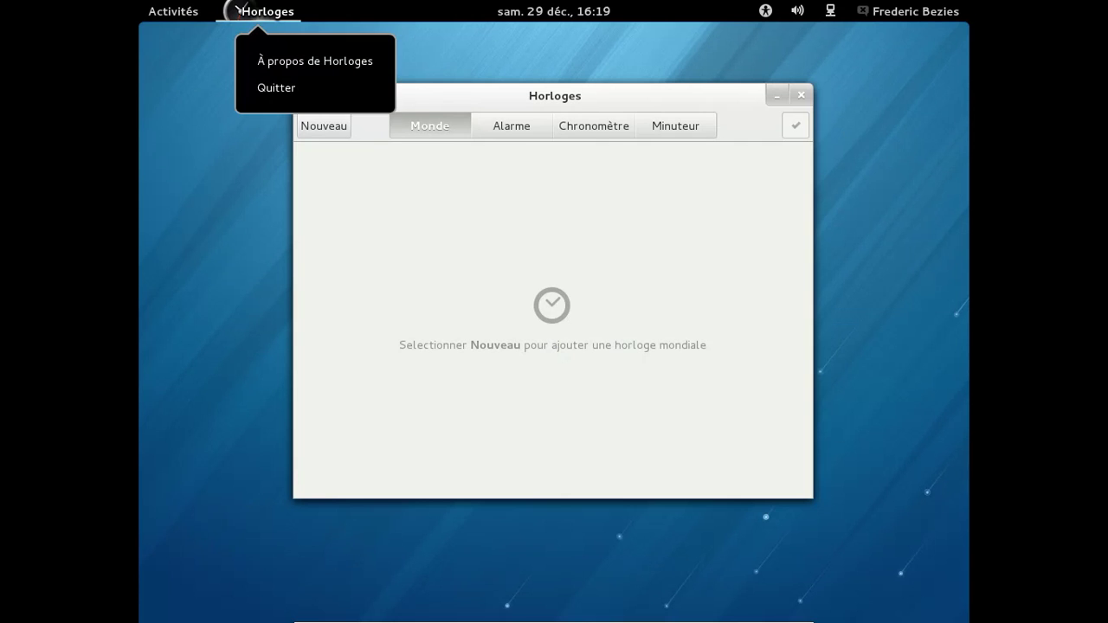
click(300, 64)
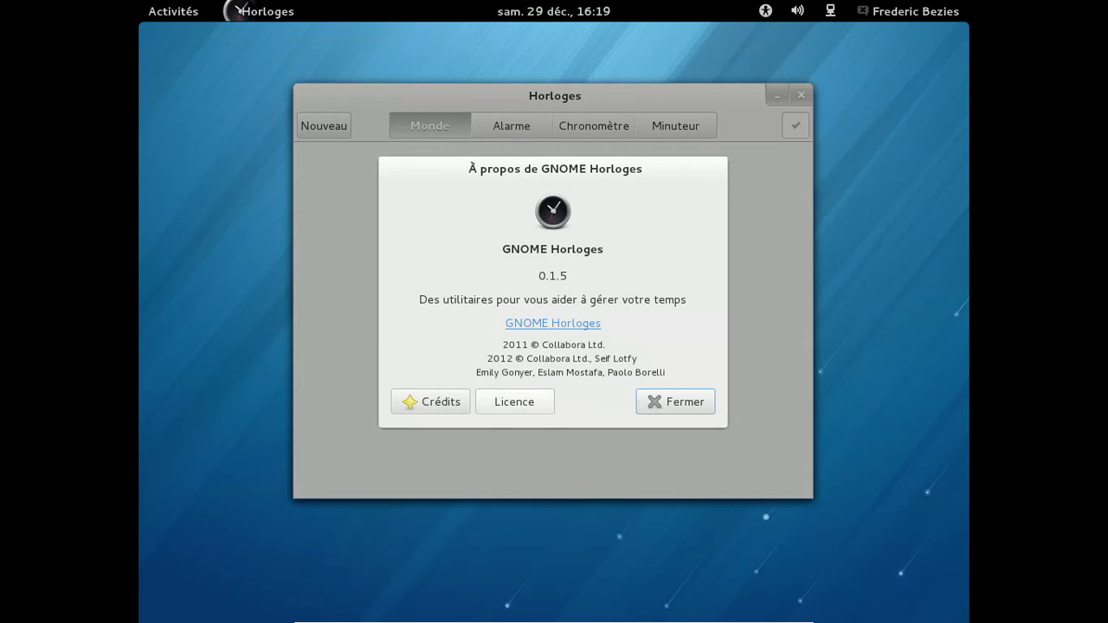
click(678, 403)
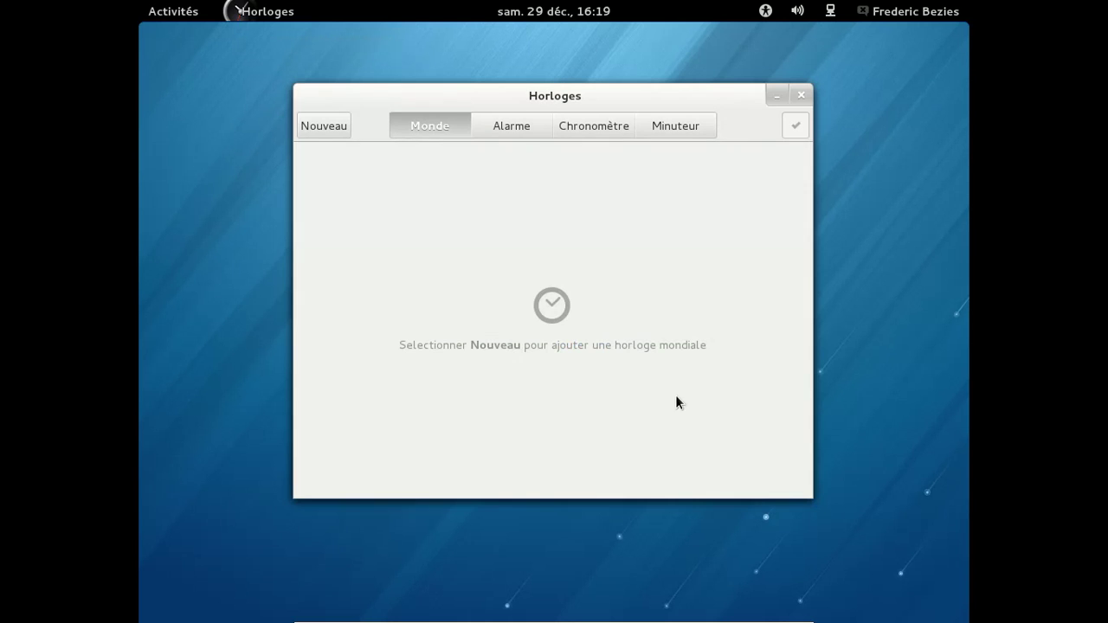
key(ctrl+q)
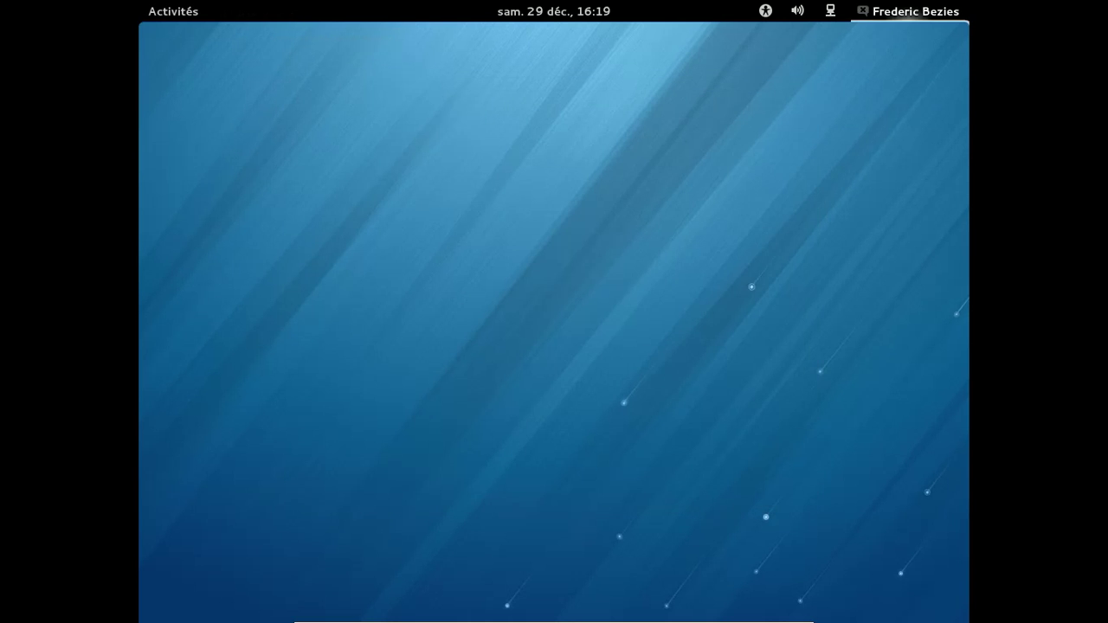
- Shut down the computer from the user session options and confirm with Éteindre
click(900, 16)
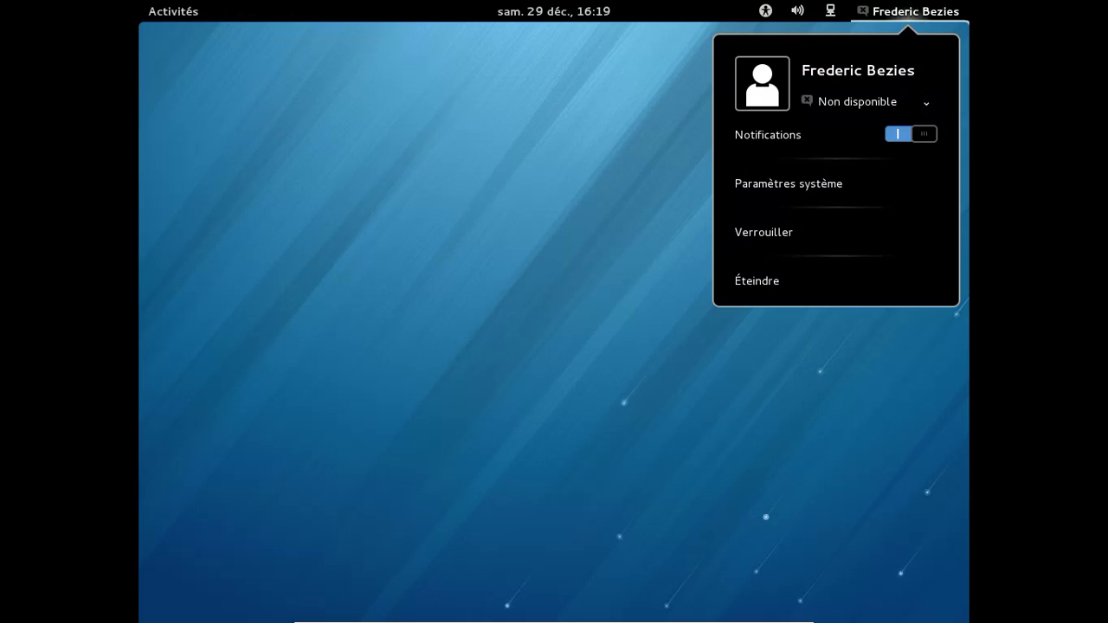
click(797, 277)
click(675, 376)
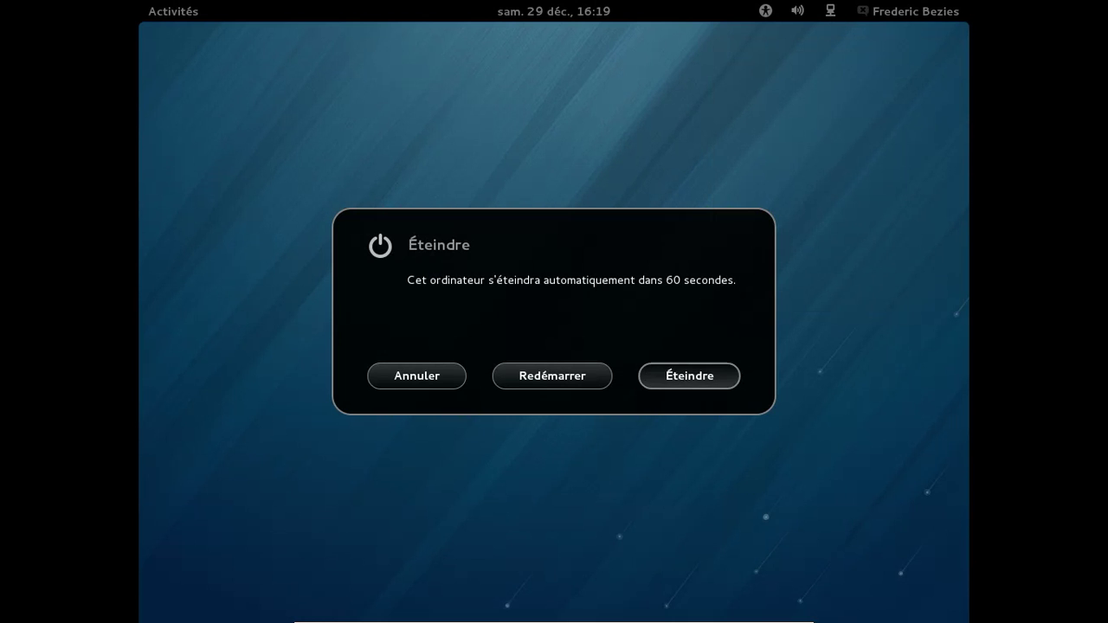